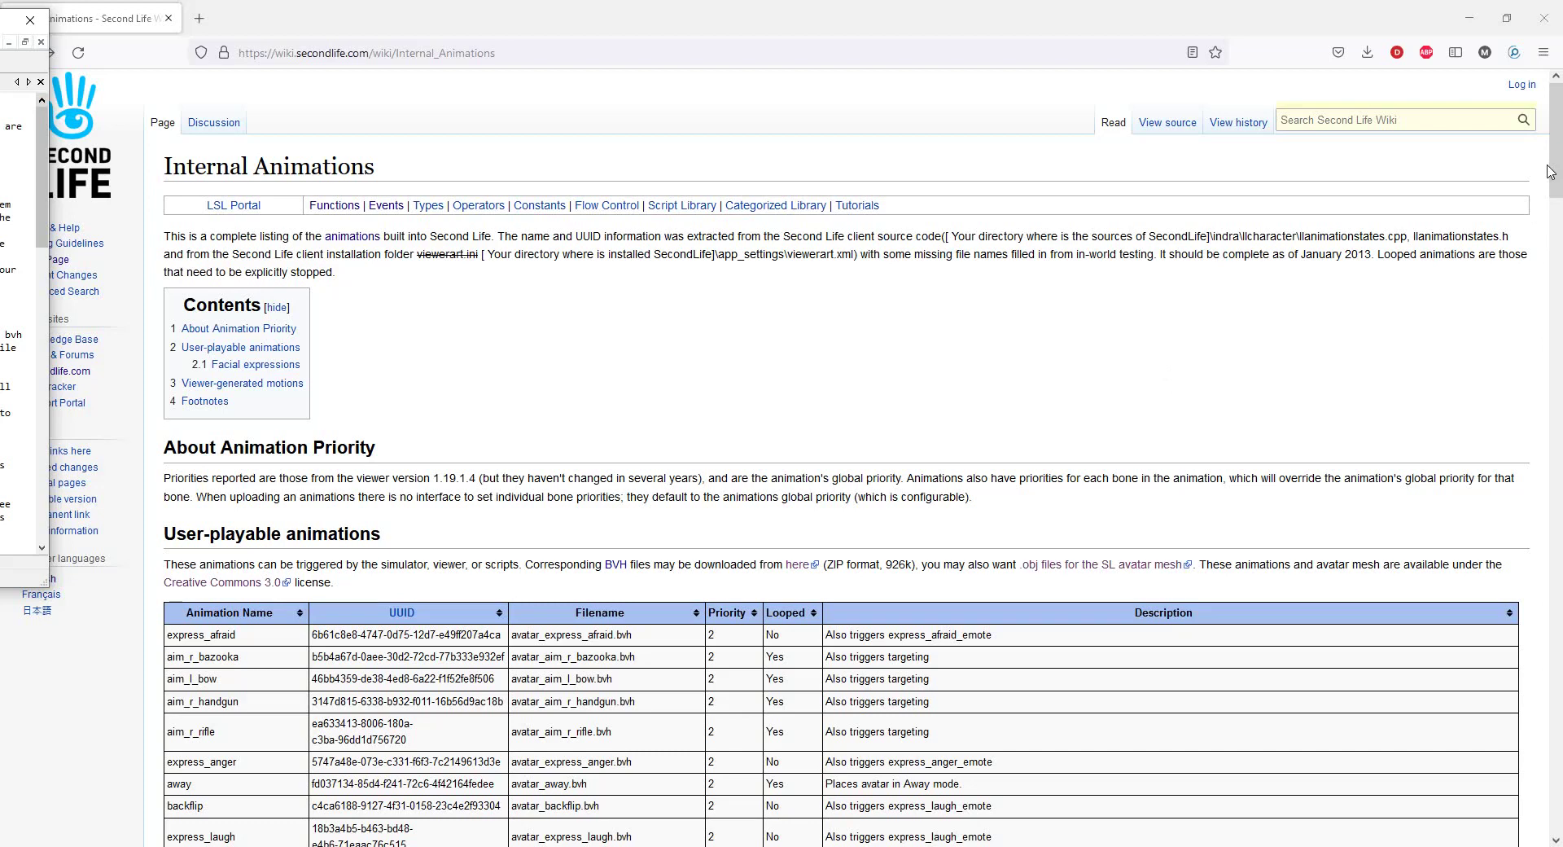
Bring the Internal Animations wiki page to the front and select its opening line.
click(1550, 171)
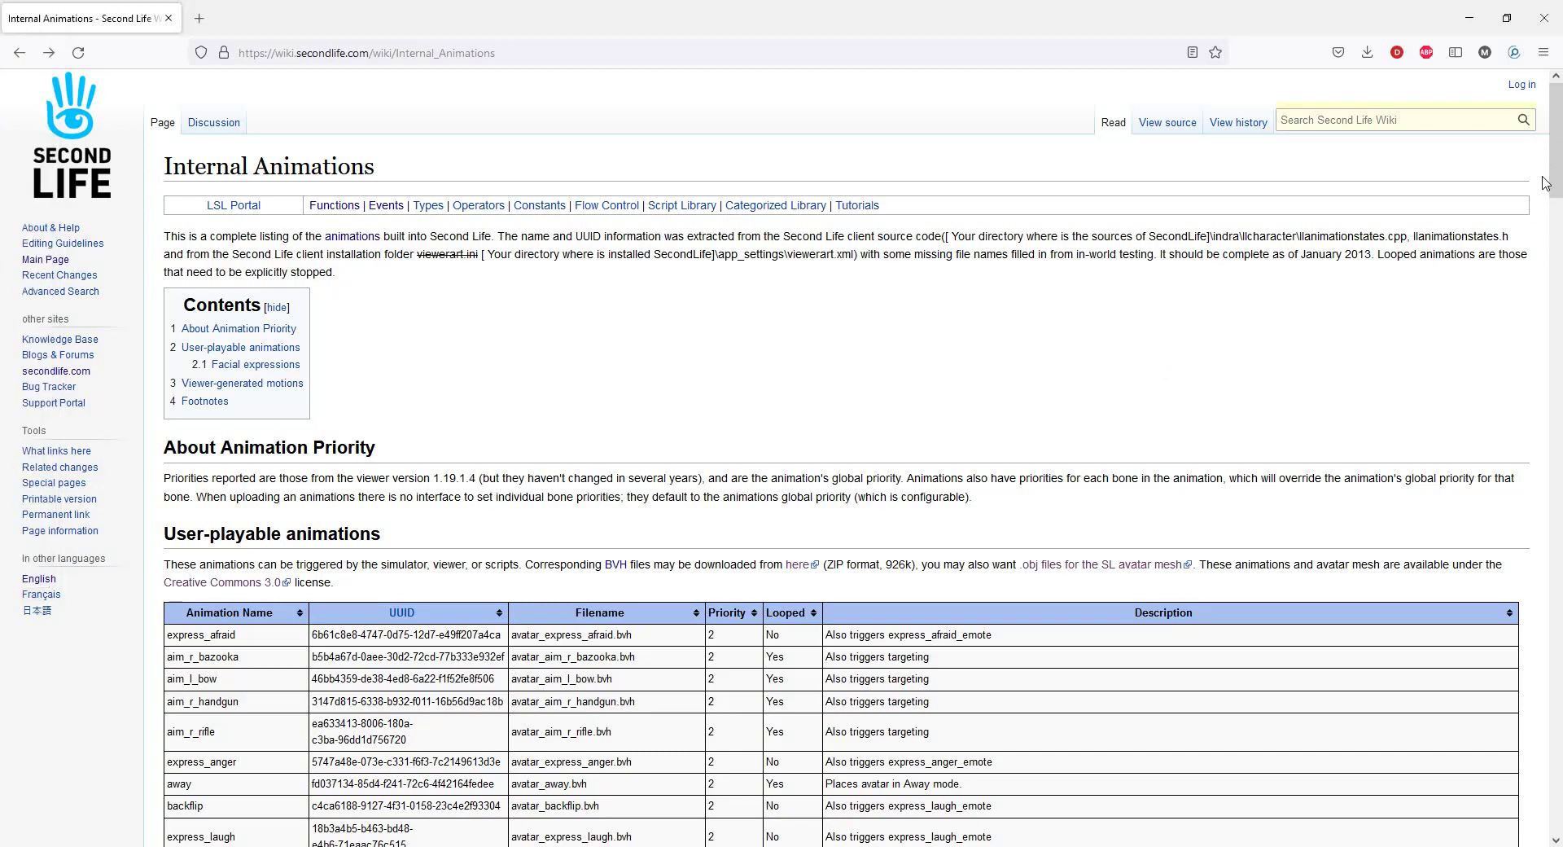
drag(1547, 236, 1547, 122)
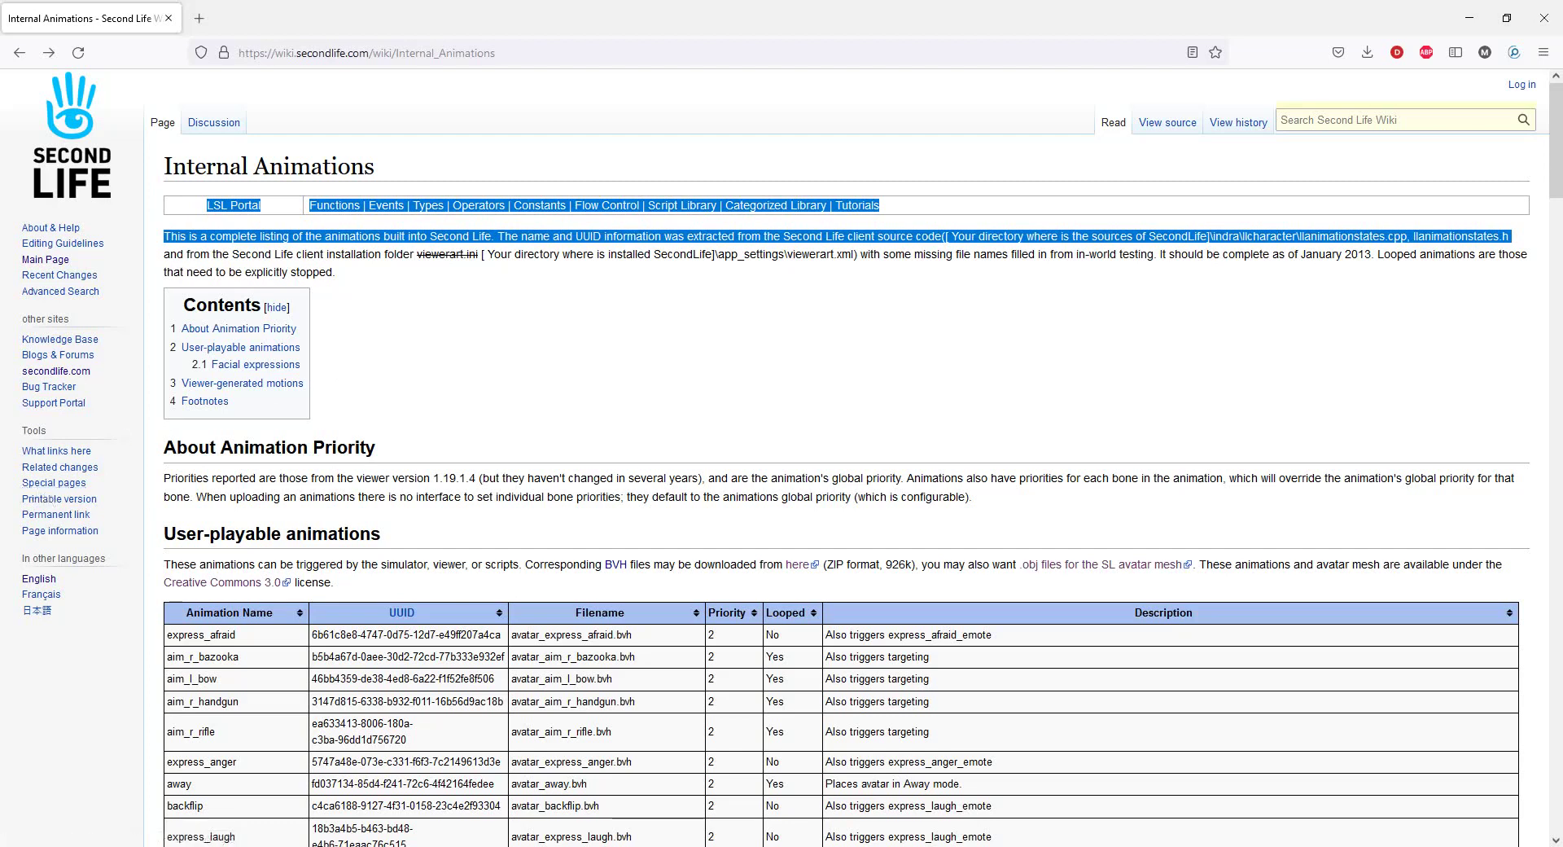
Scroll down to the User-playable animations table, through rows down to express_cry.
scroll(1047, 624, down, 3)
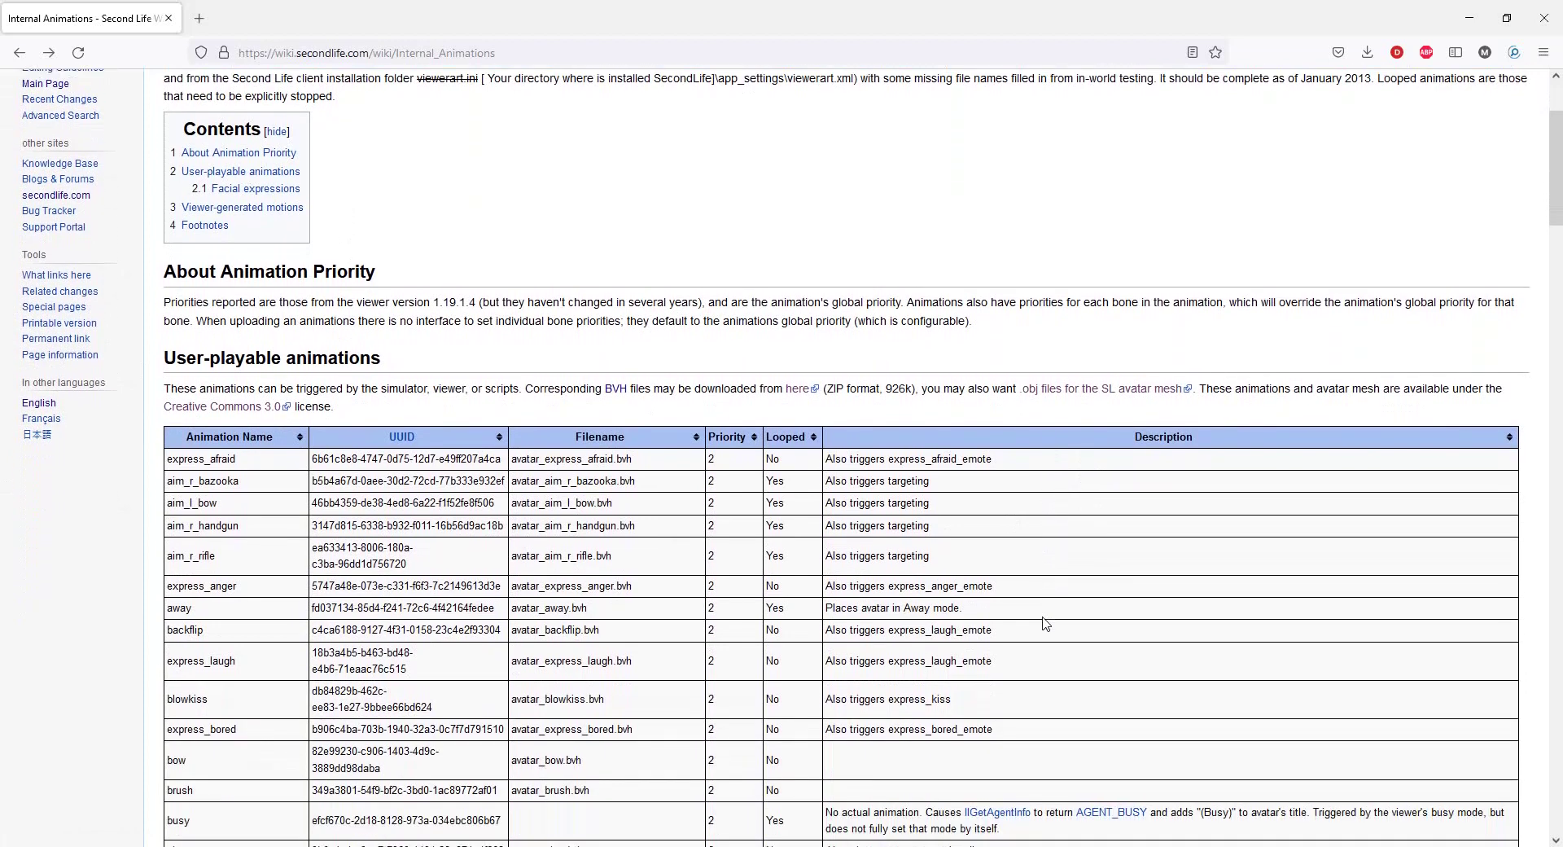
scroll(1045, 623, down, 1)
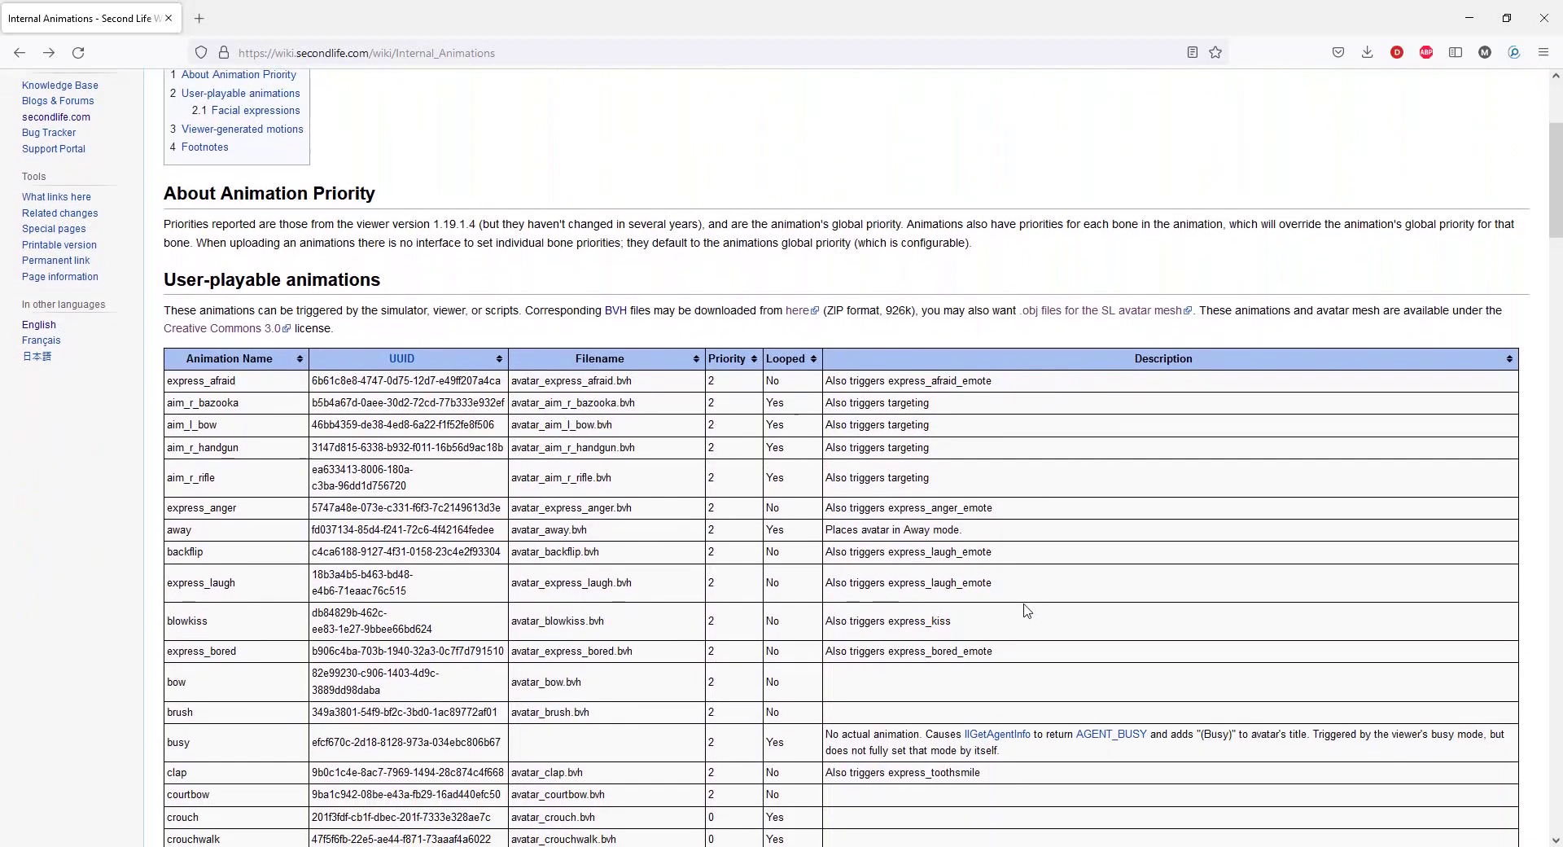
scroll(1028, 611, down, 1)
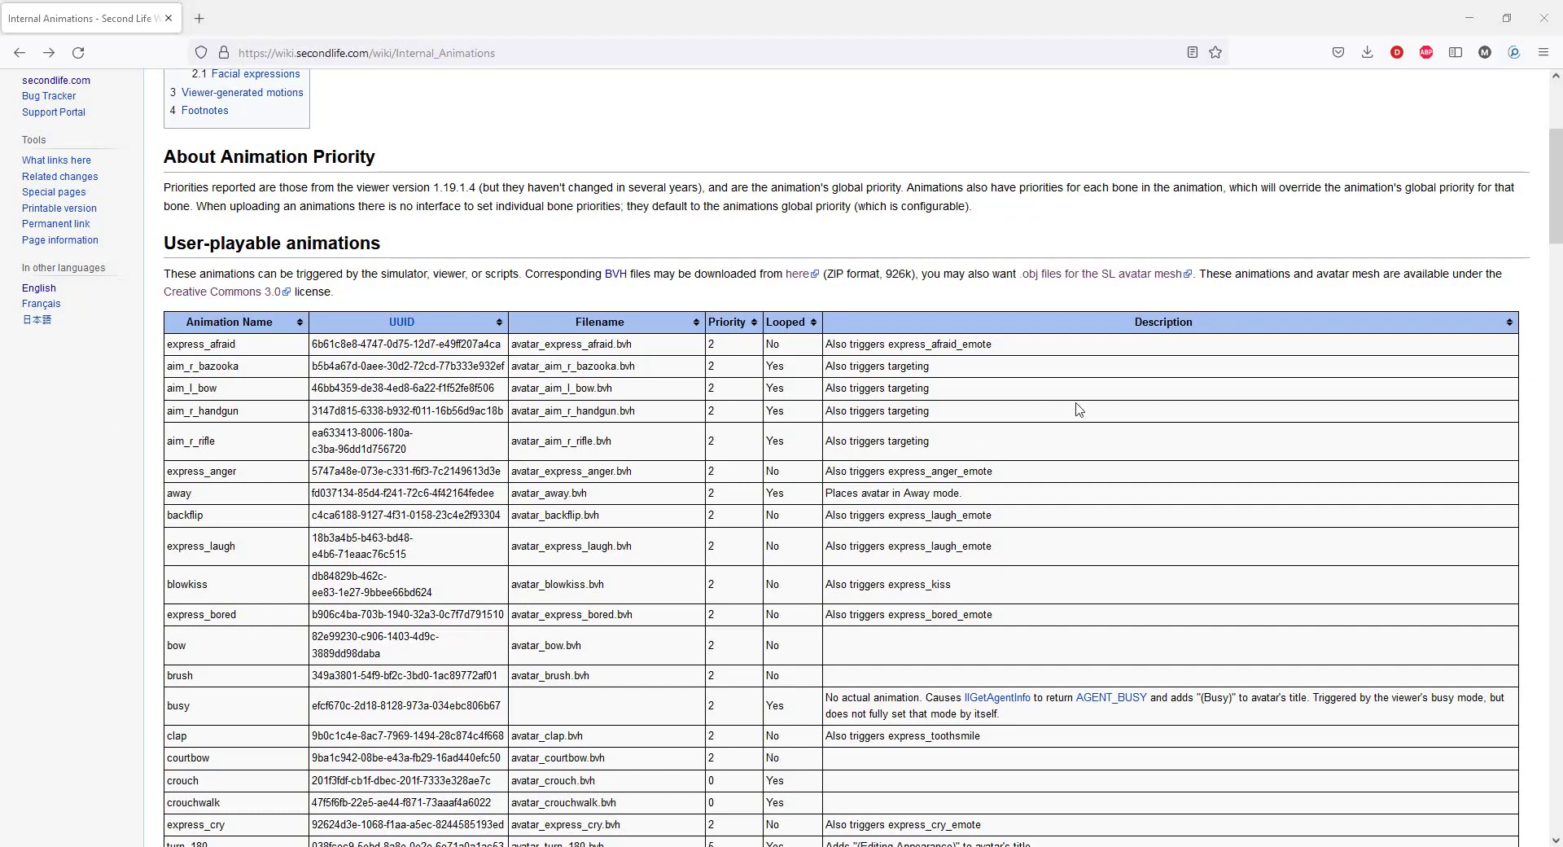
scroll(1075, 412, down, 2)
Scroll further through the animations table, then minimize Firefox to reveal Blender.
scroll(980, 420, down, 1)
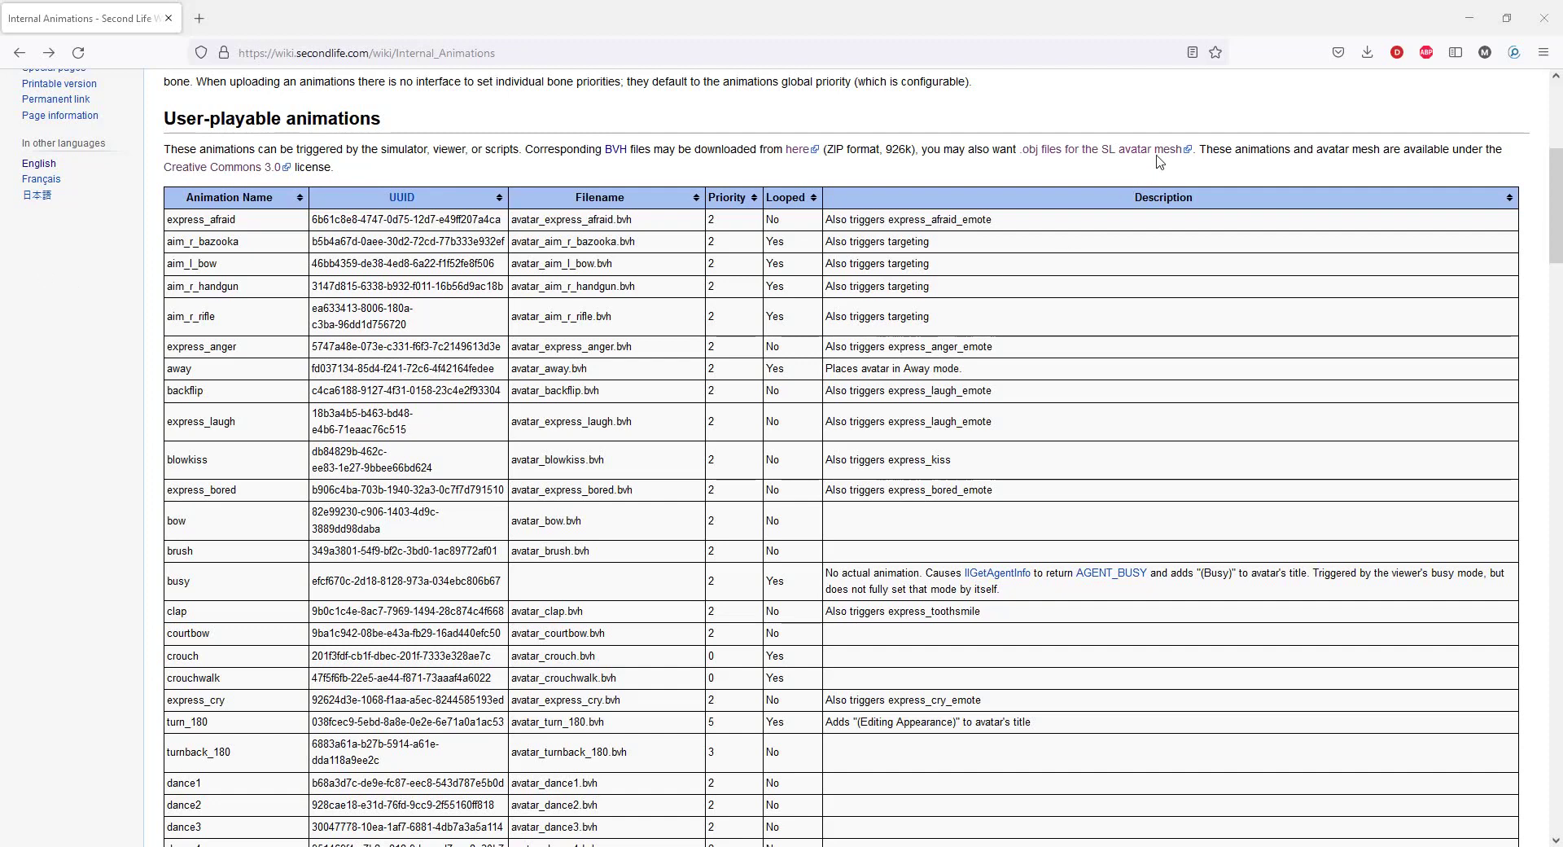
click(1469, 18)
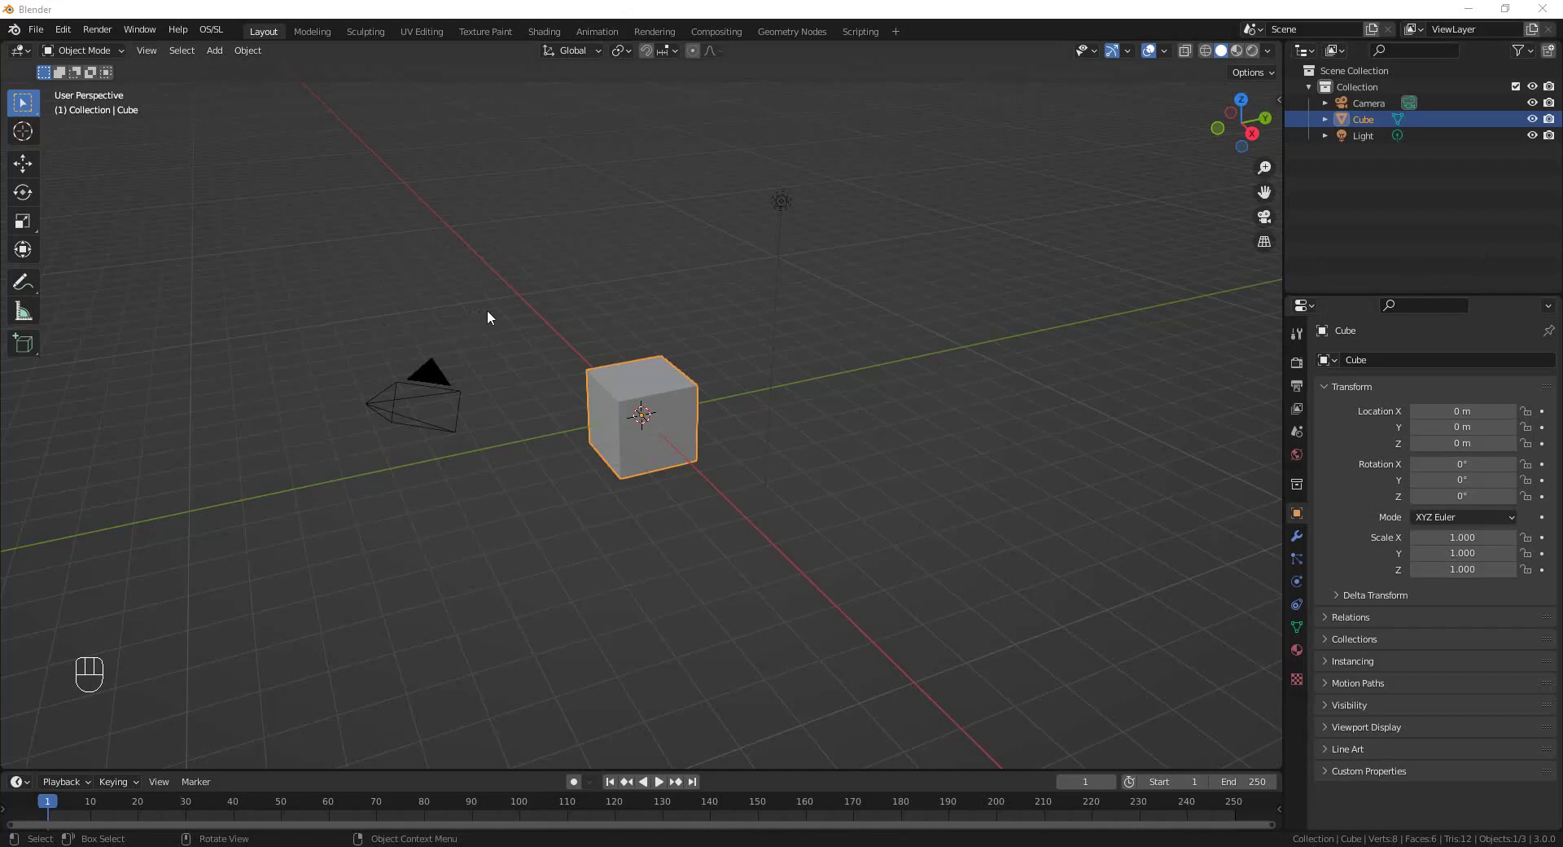
Delete the default cube, then look over the formats under File > Import.
click(646, 420)
key(x)
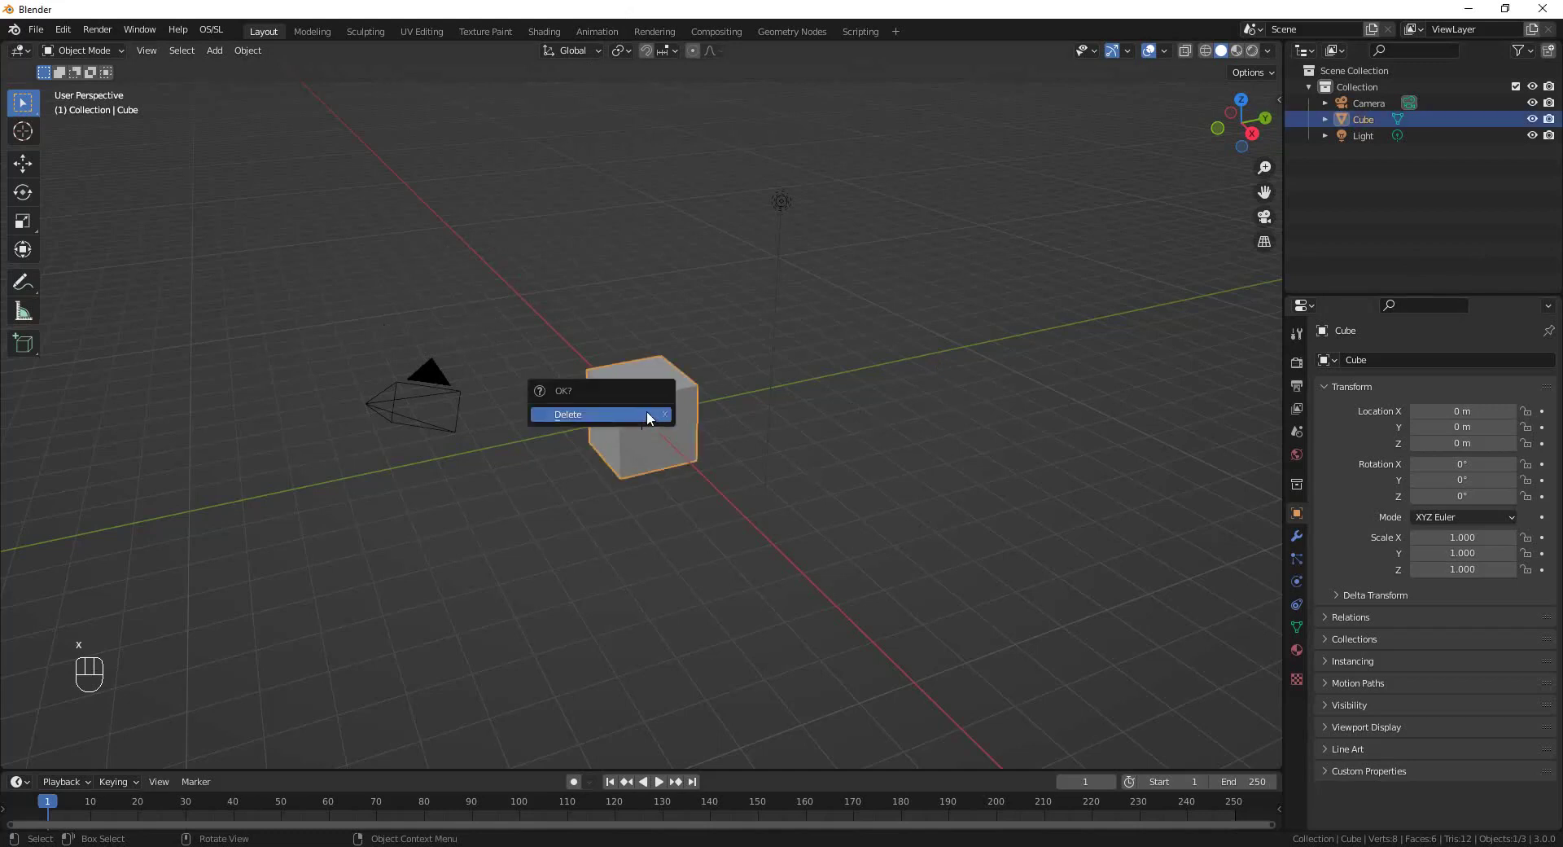
click(646, 413)
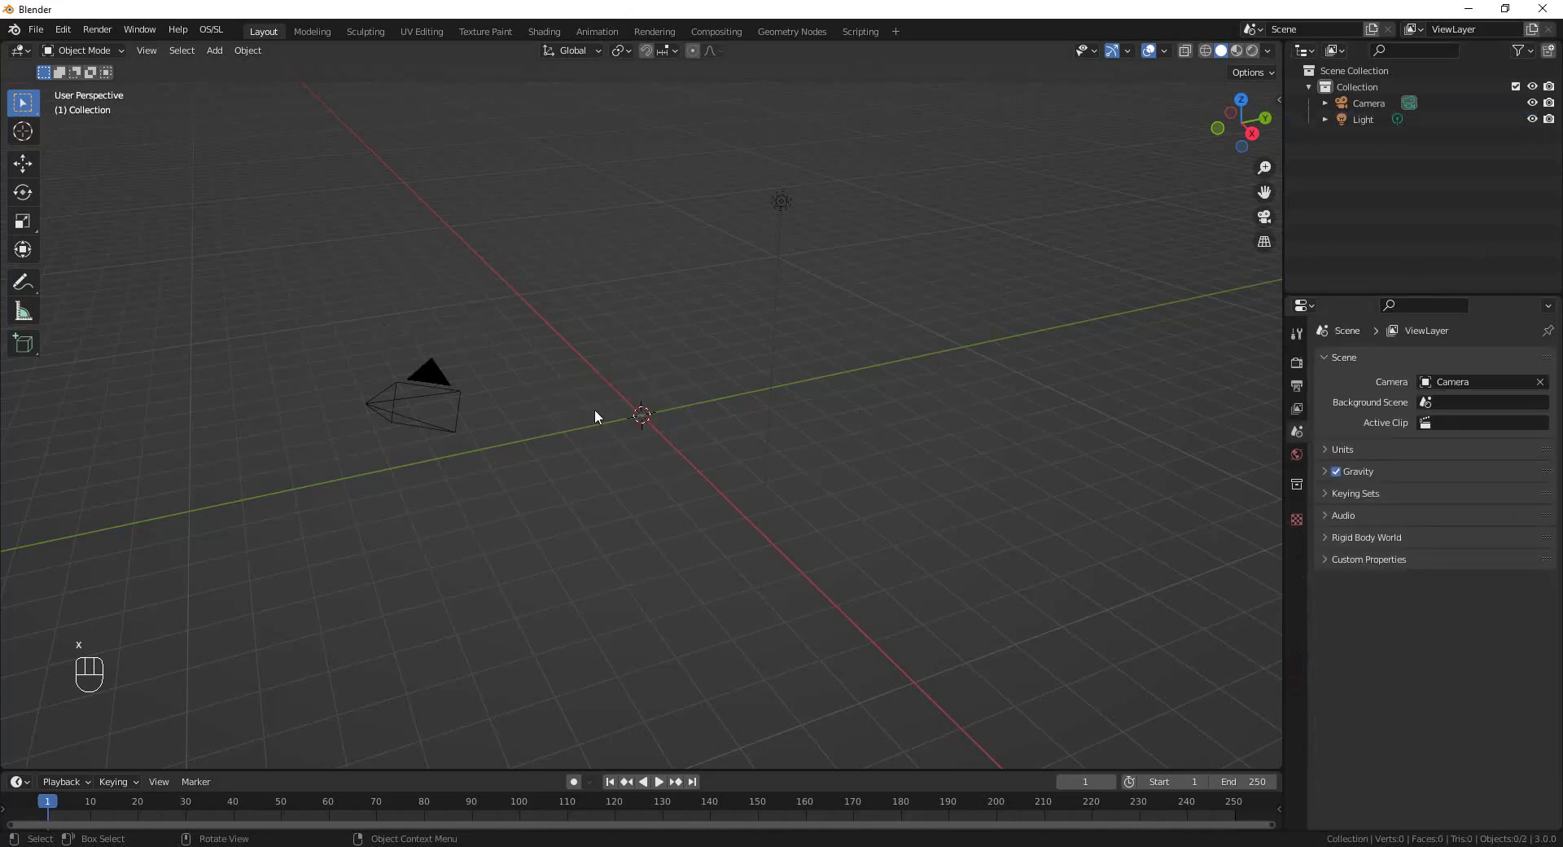
click(36, 30)
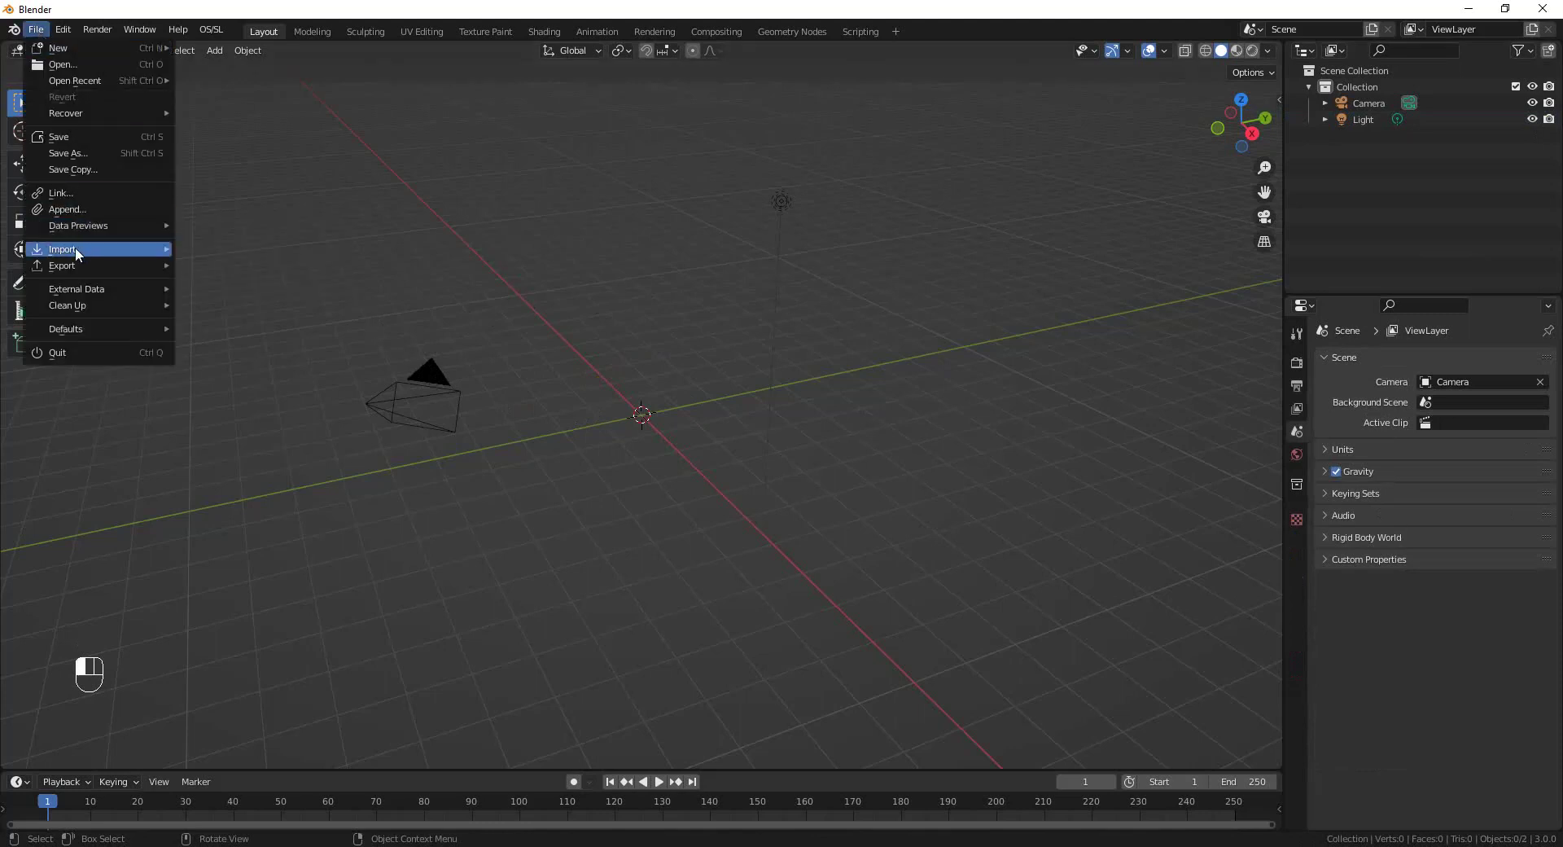
mouse_move(74, 249)
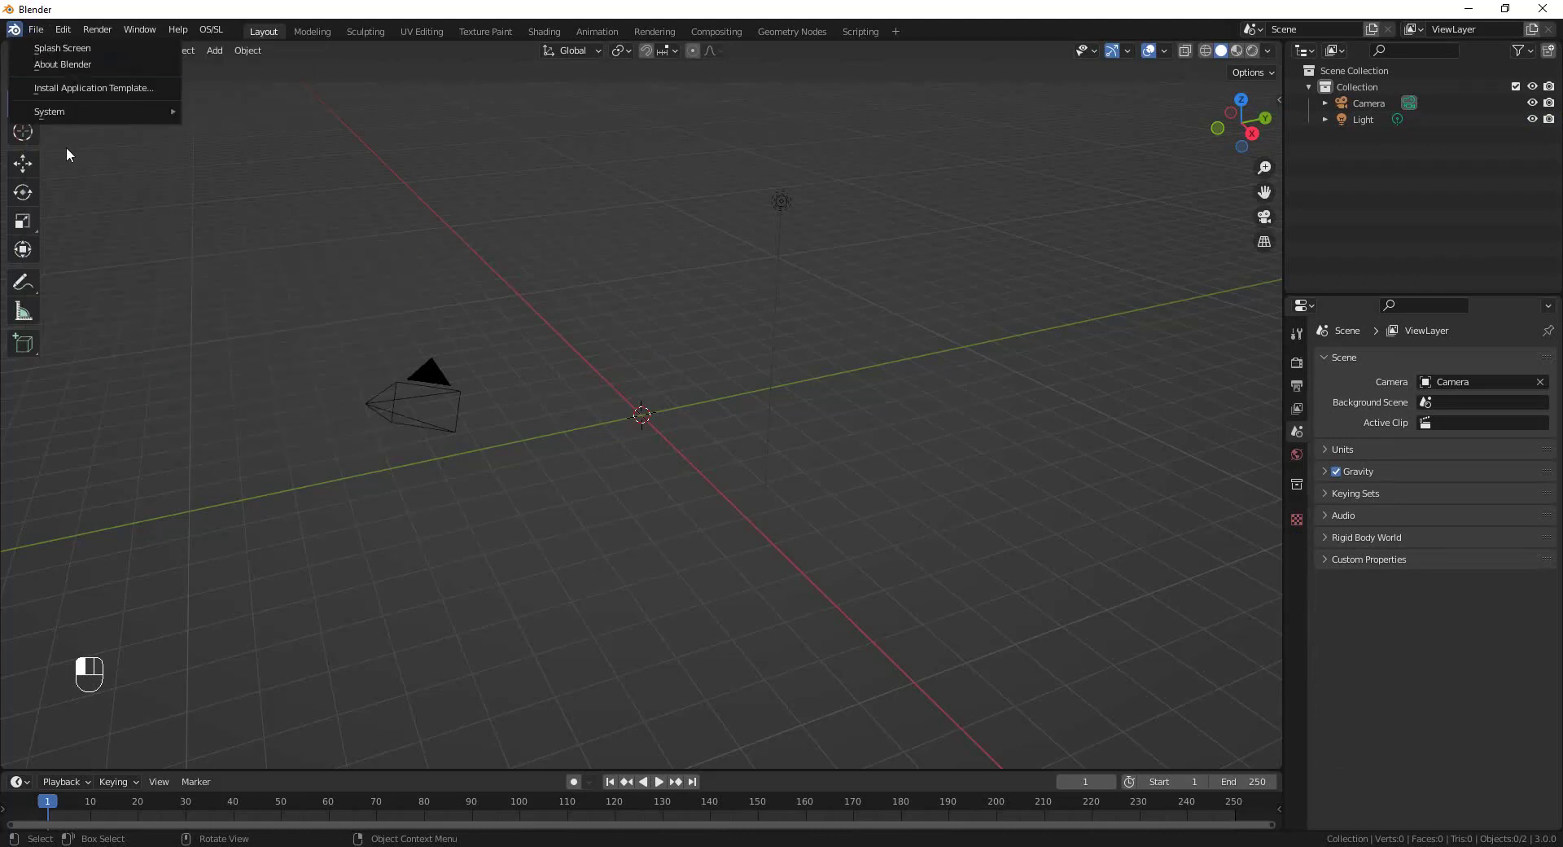
click(13, 29)
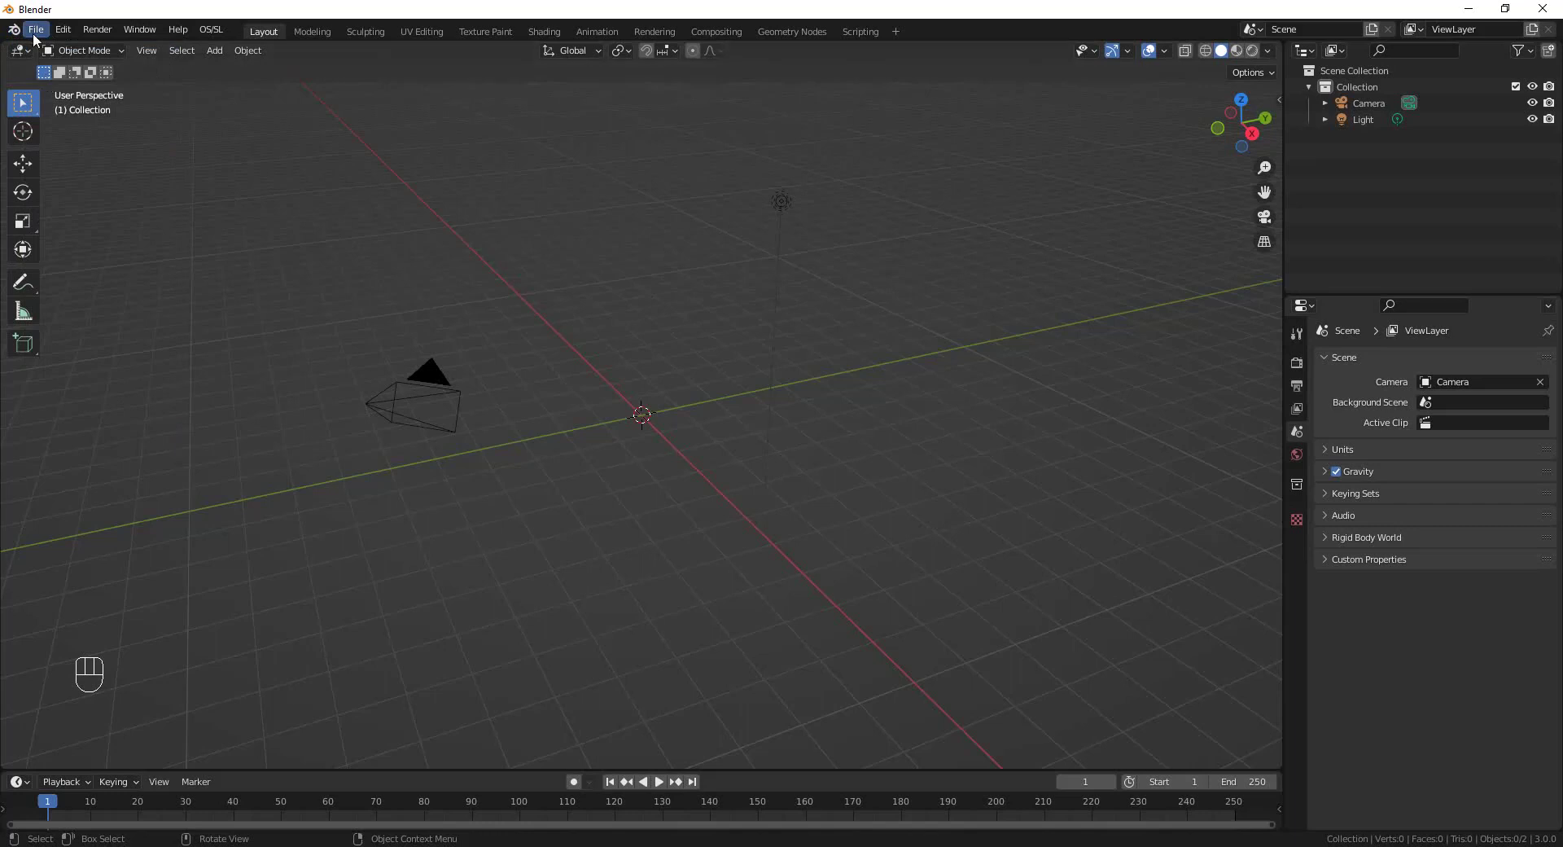
drag(36, 30, 119, 260)
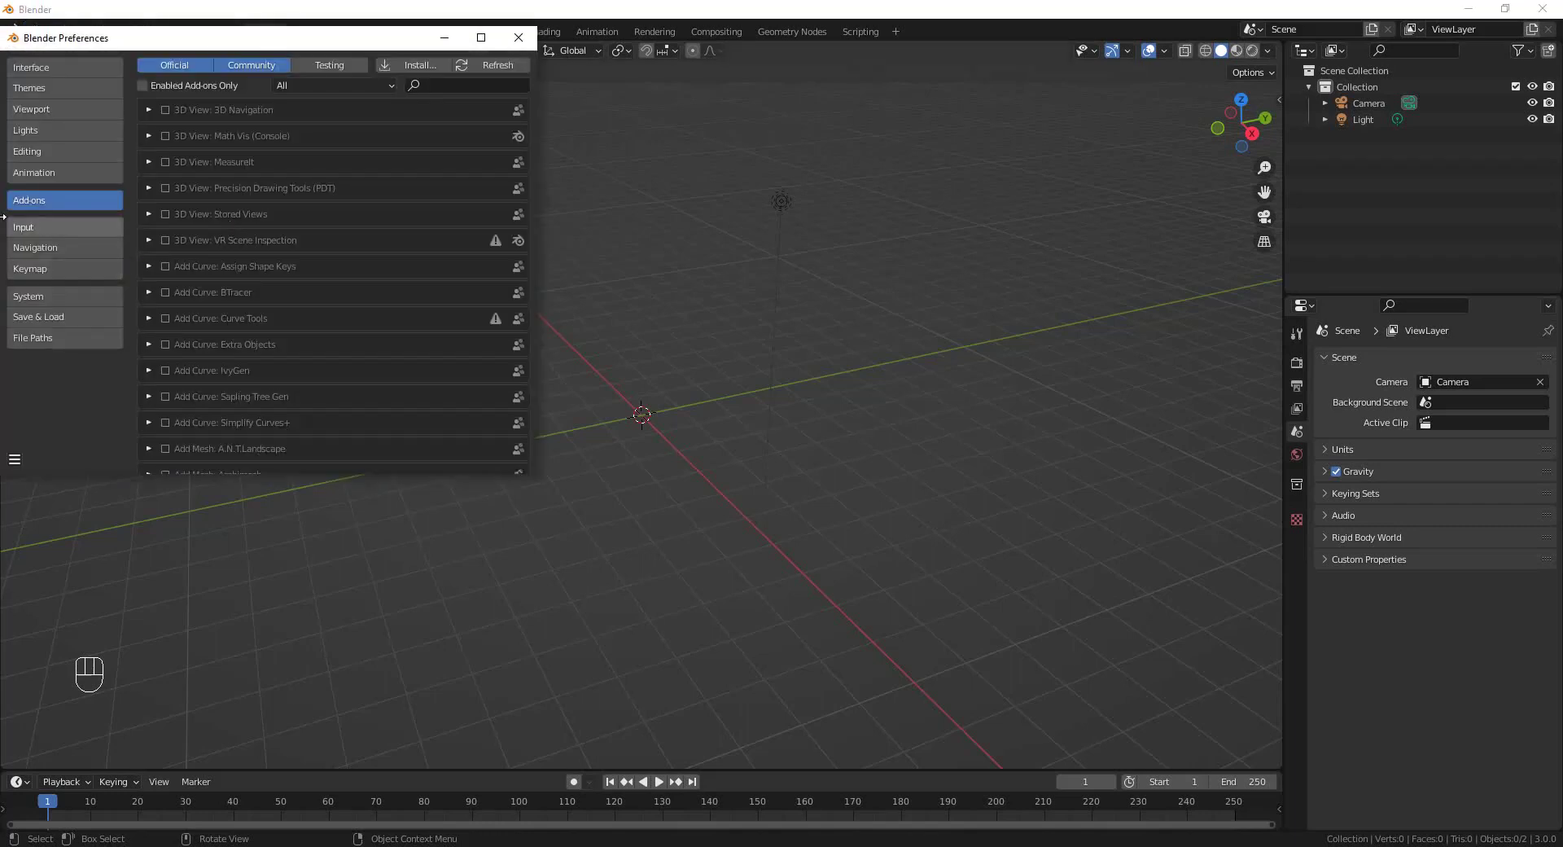
click(446, 83)
text(b)
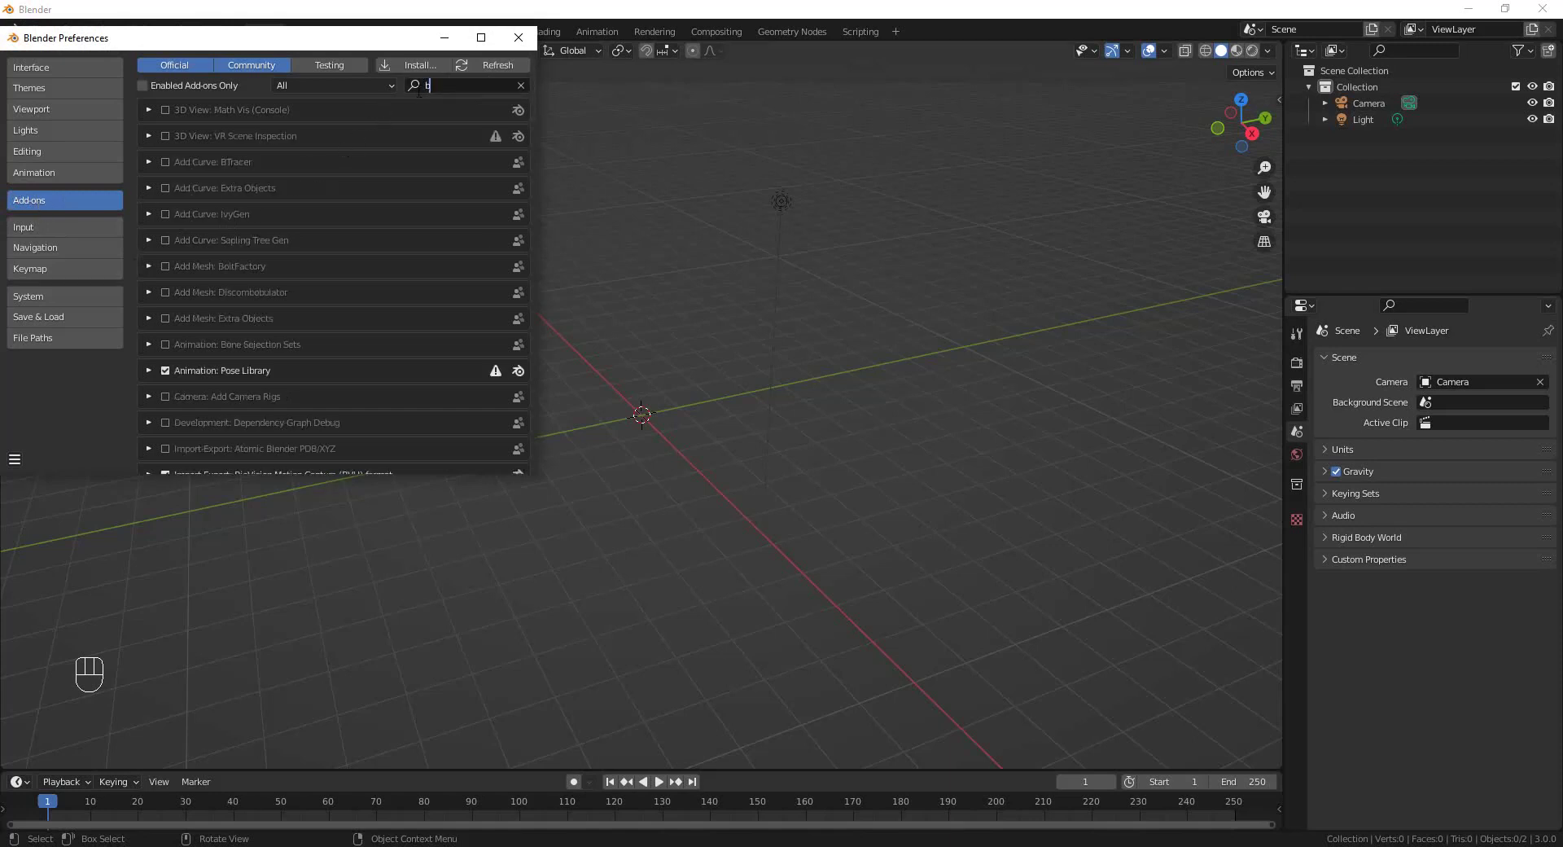
text(vh)
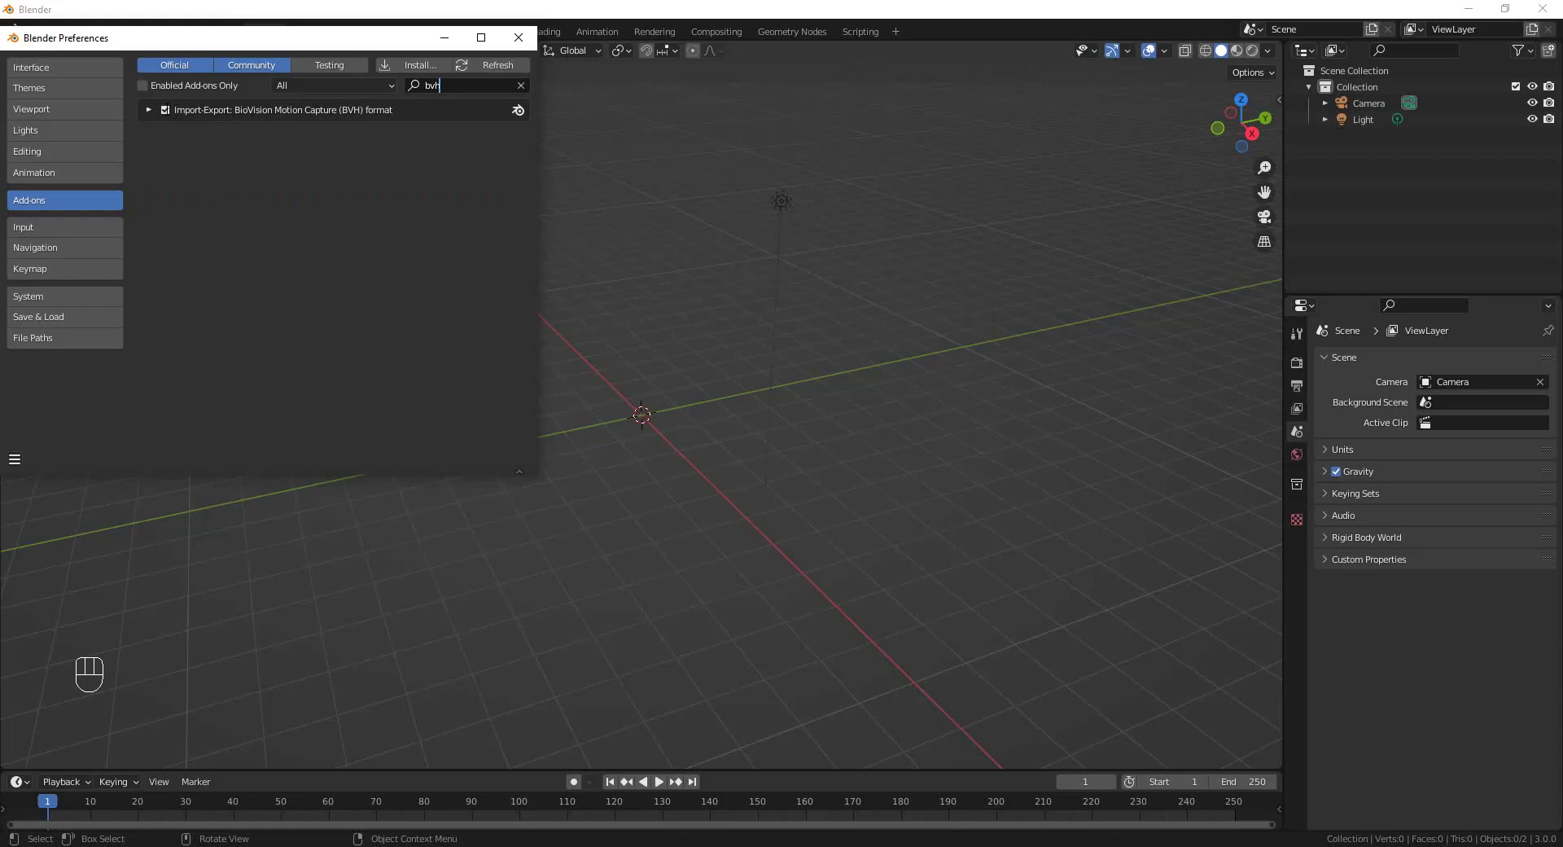
click(513, 44)
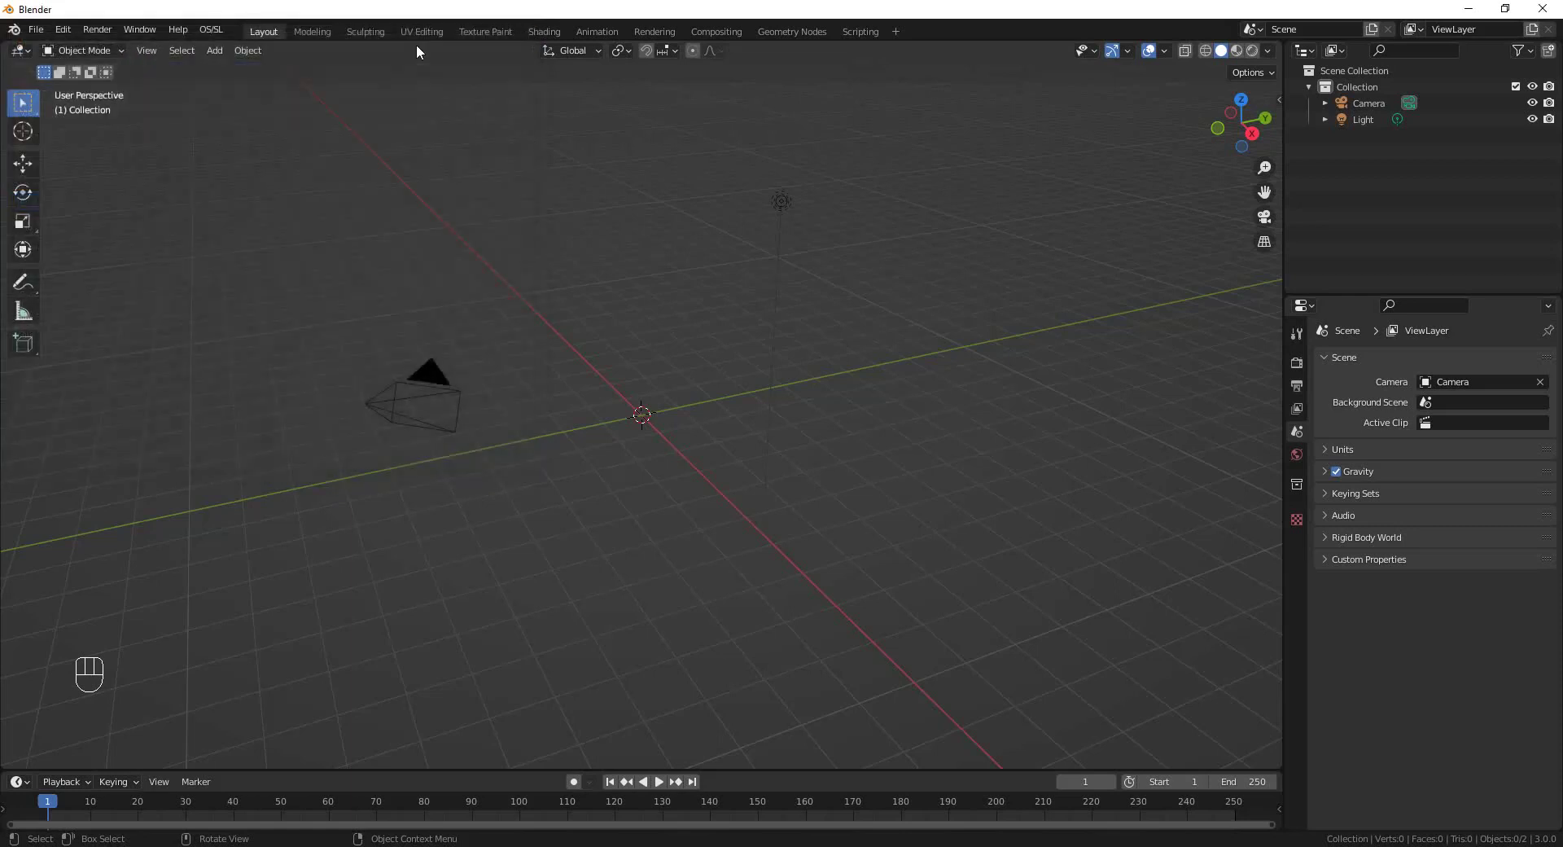
Import Motion Capture (.bvh), choosing avatar_run.bvh from the recent bvh_files.zip Folder.
click(36, 31)
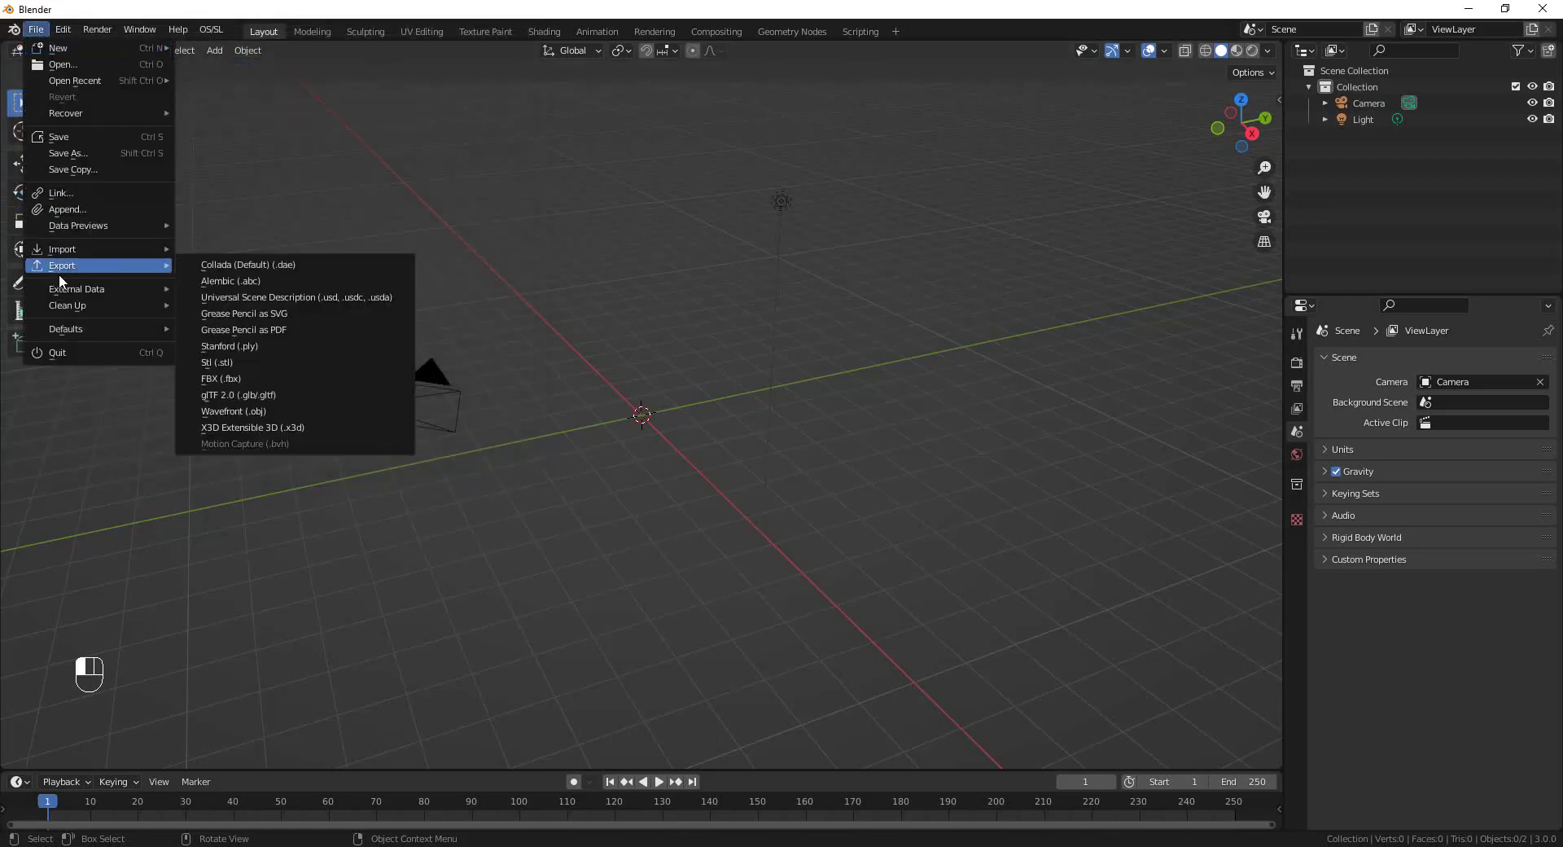
mouse_move(63, 252)
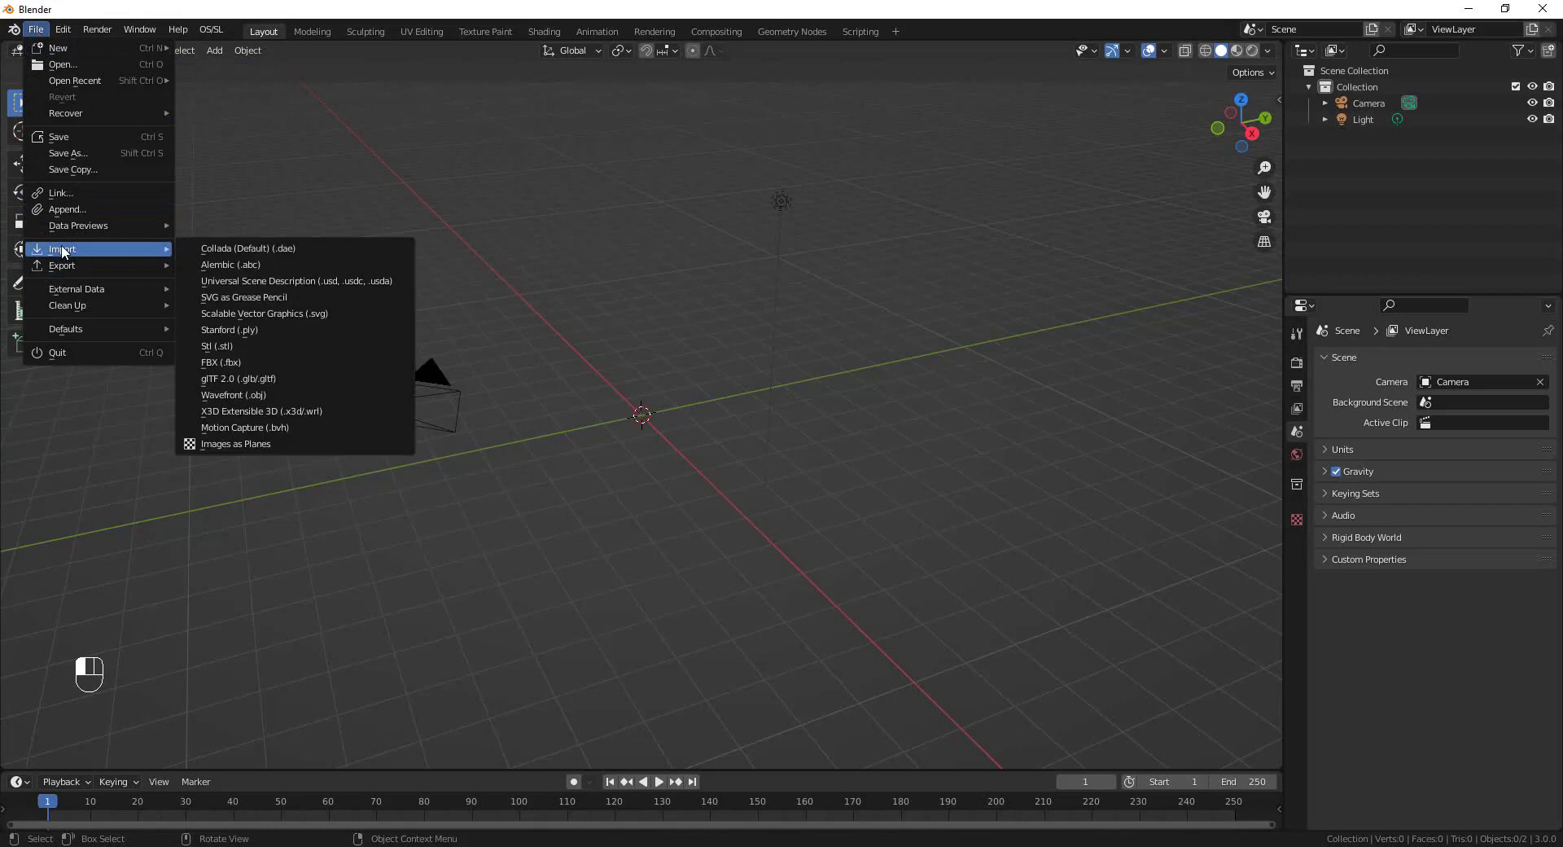
click(246, 427)
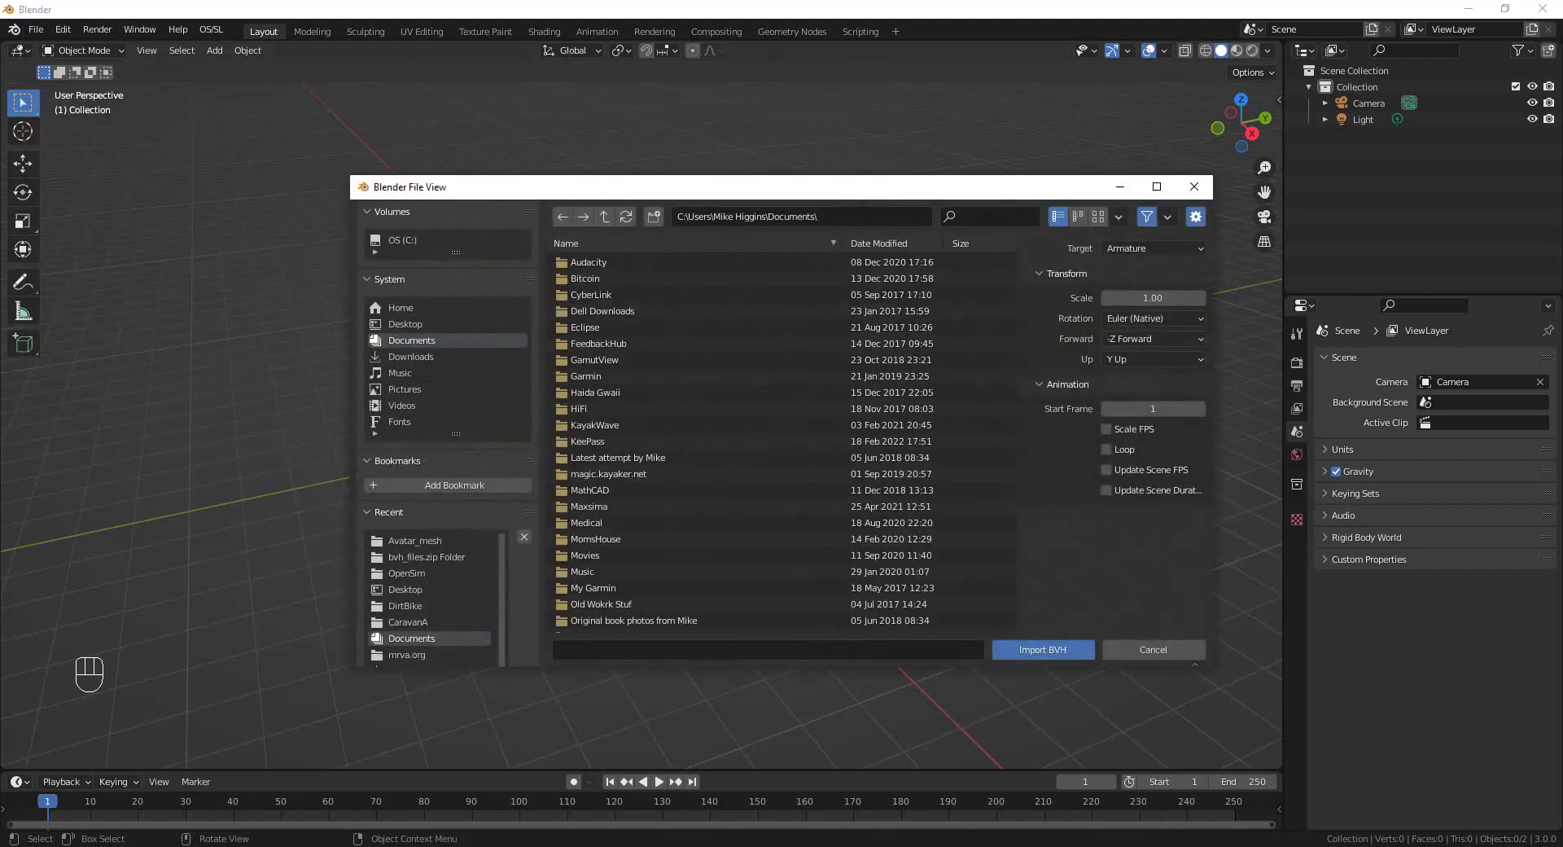
click(426, 557)
scroll(611, 576, down, 5)
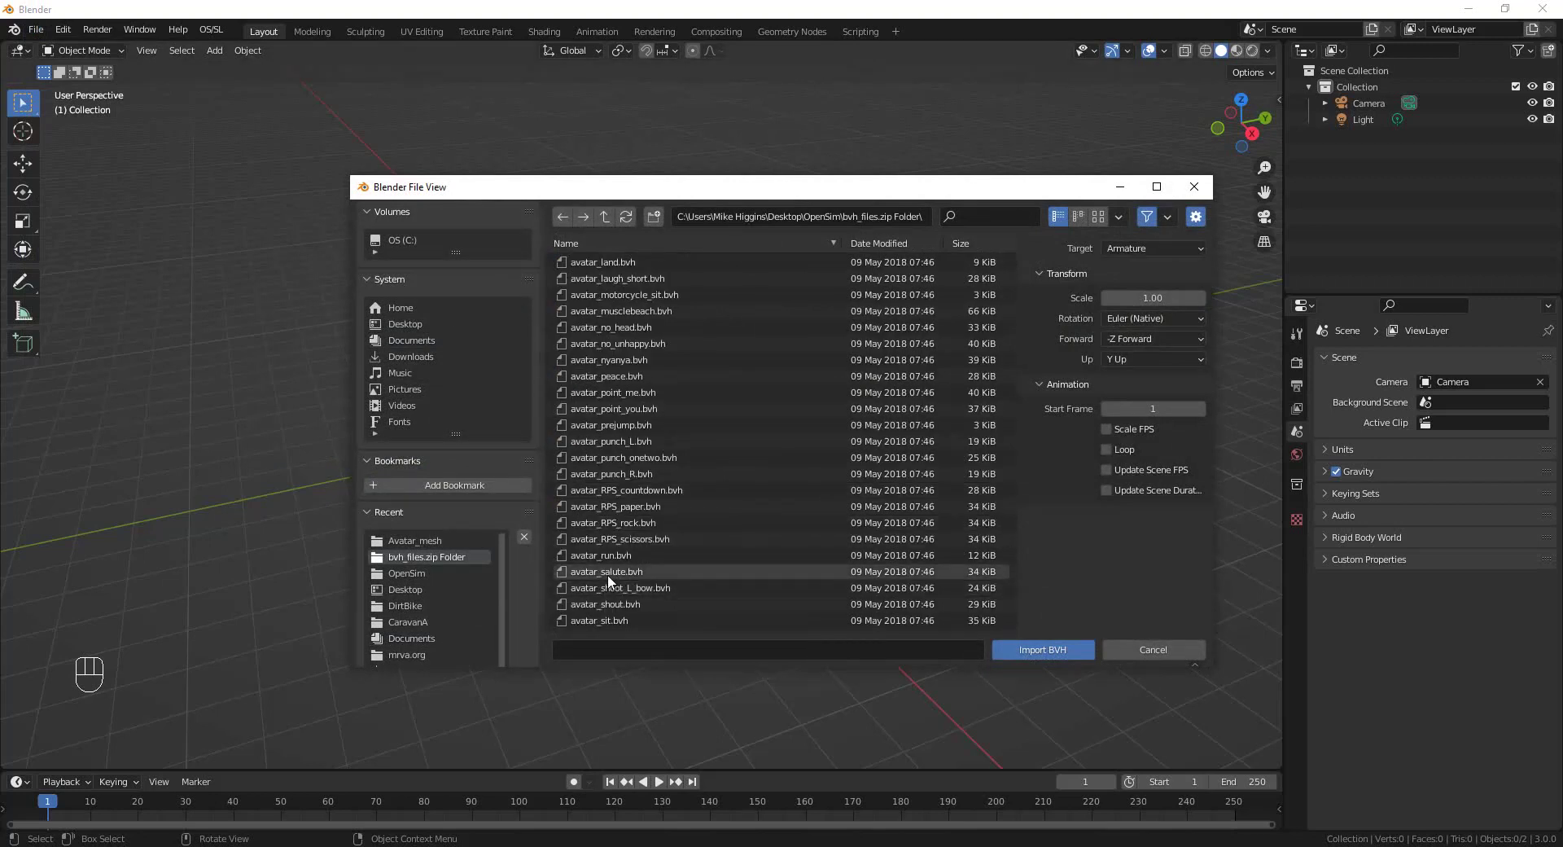
click(589, 559)
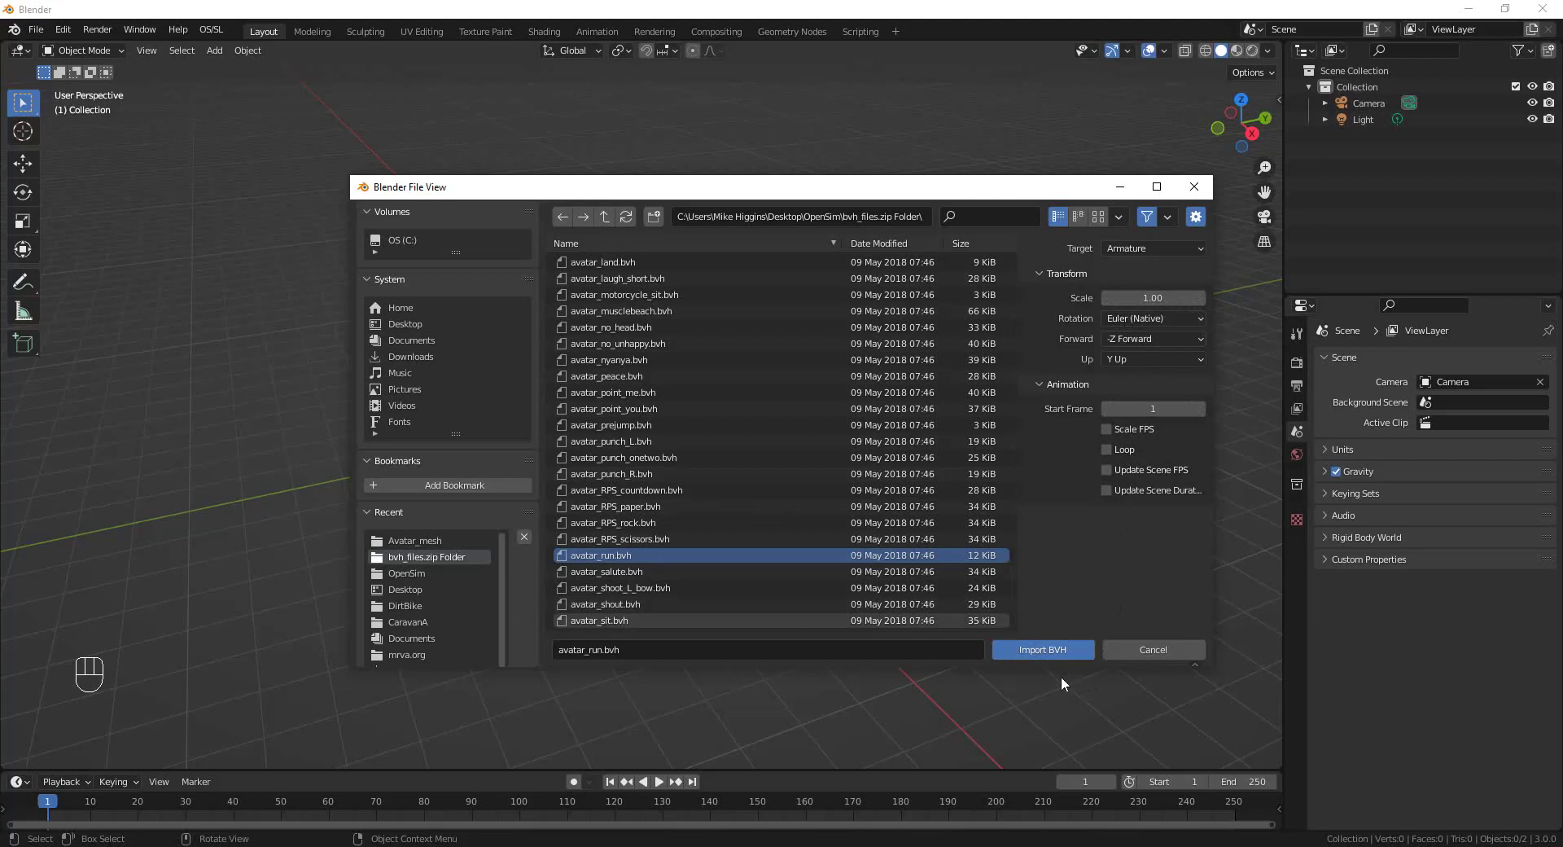
click(1046, 650)
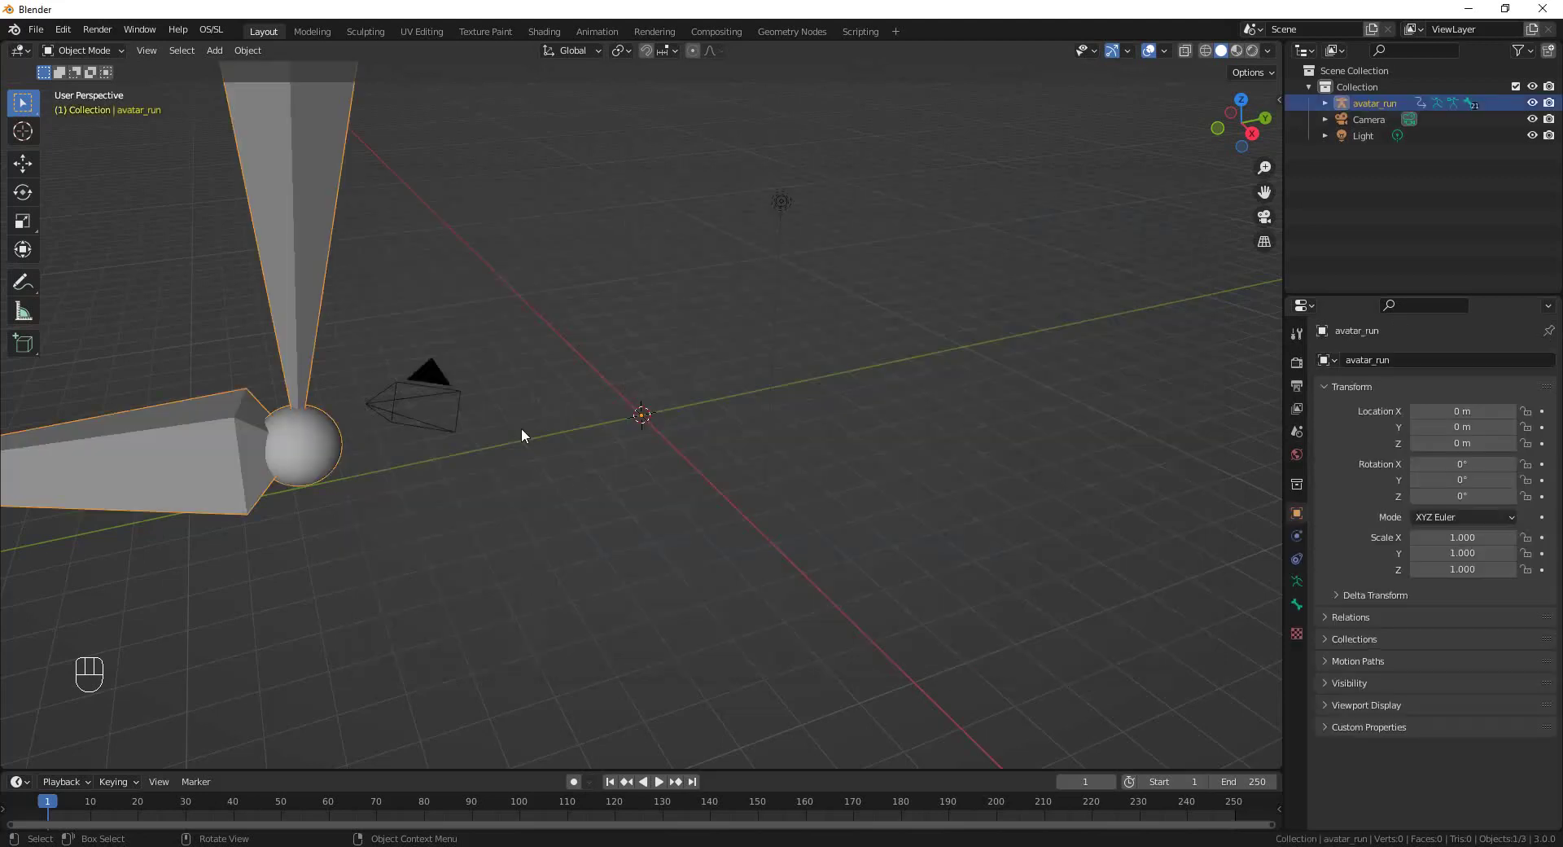
scroll(520, 427, down, 8)
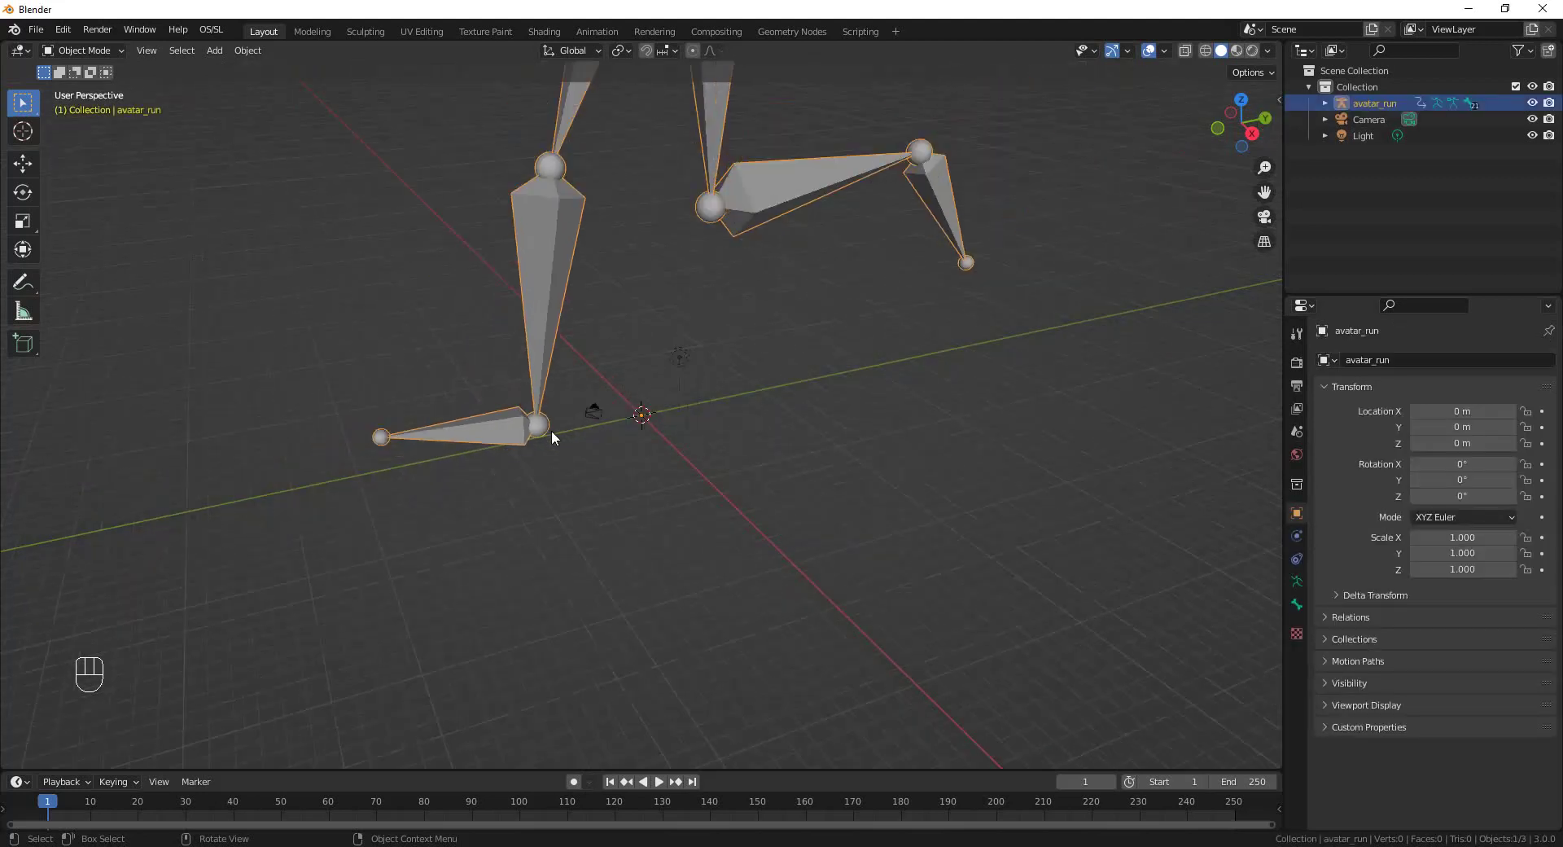
scroll(551, 430, down, 3)
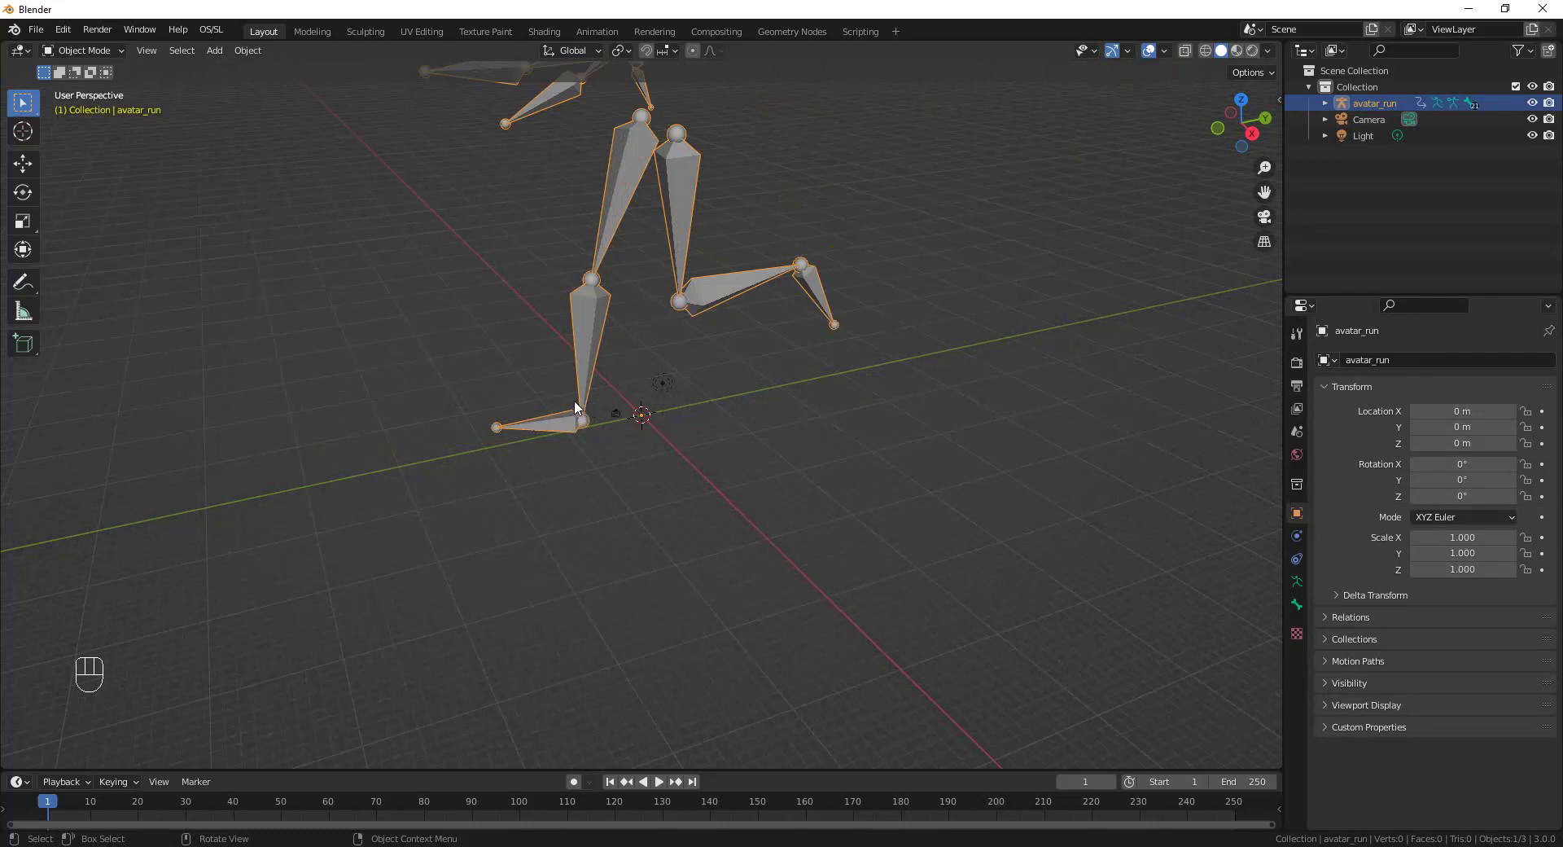
shift+middle_drag(575, 407, 660, 656)
scroll(660, 657, down, 2)
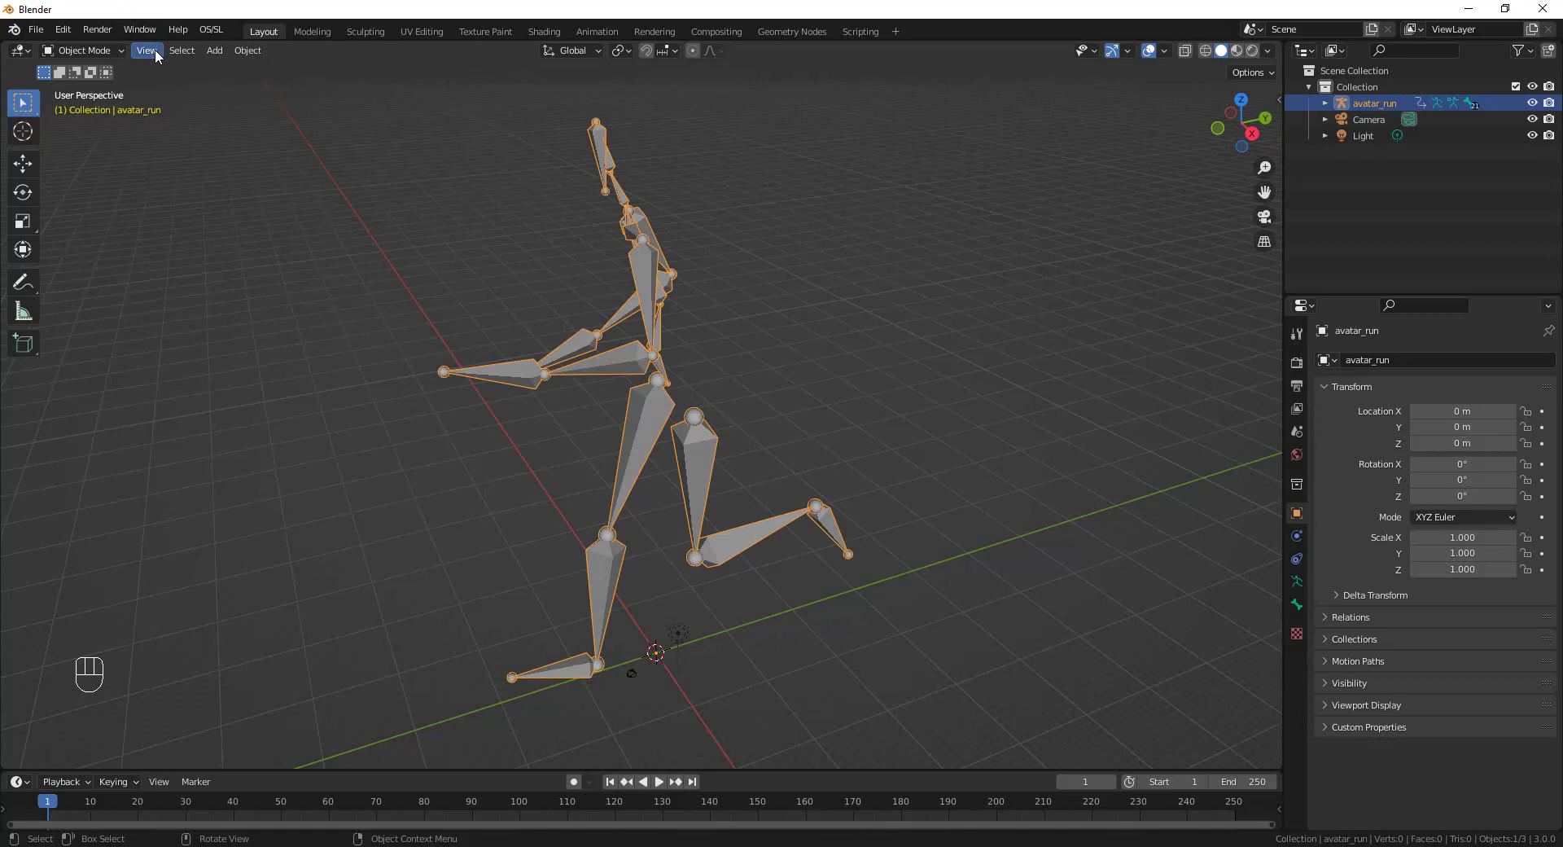
middle_drag(537, 495, 752, 511)
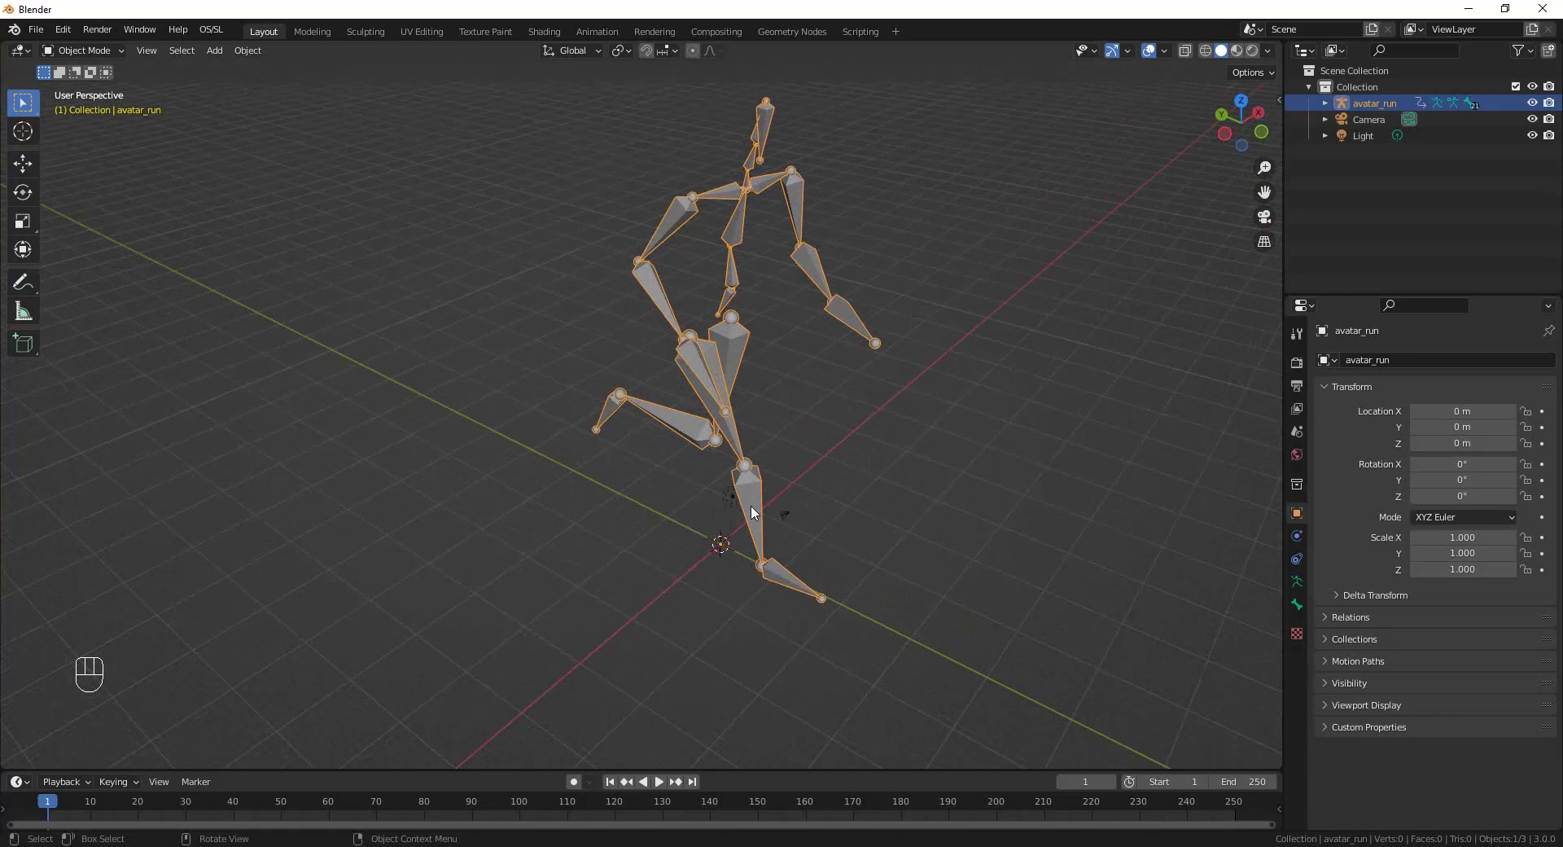
middle_drag(751, 505, 915, 516)
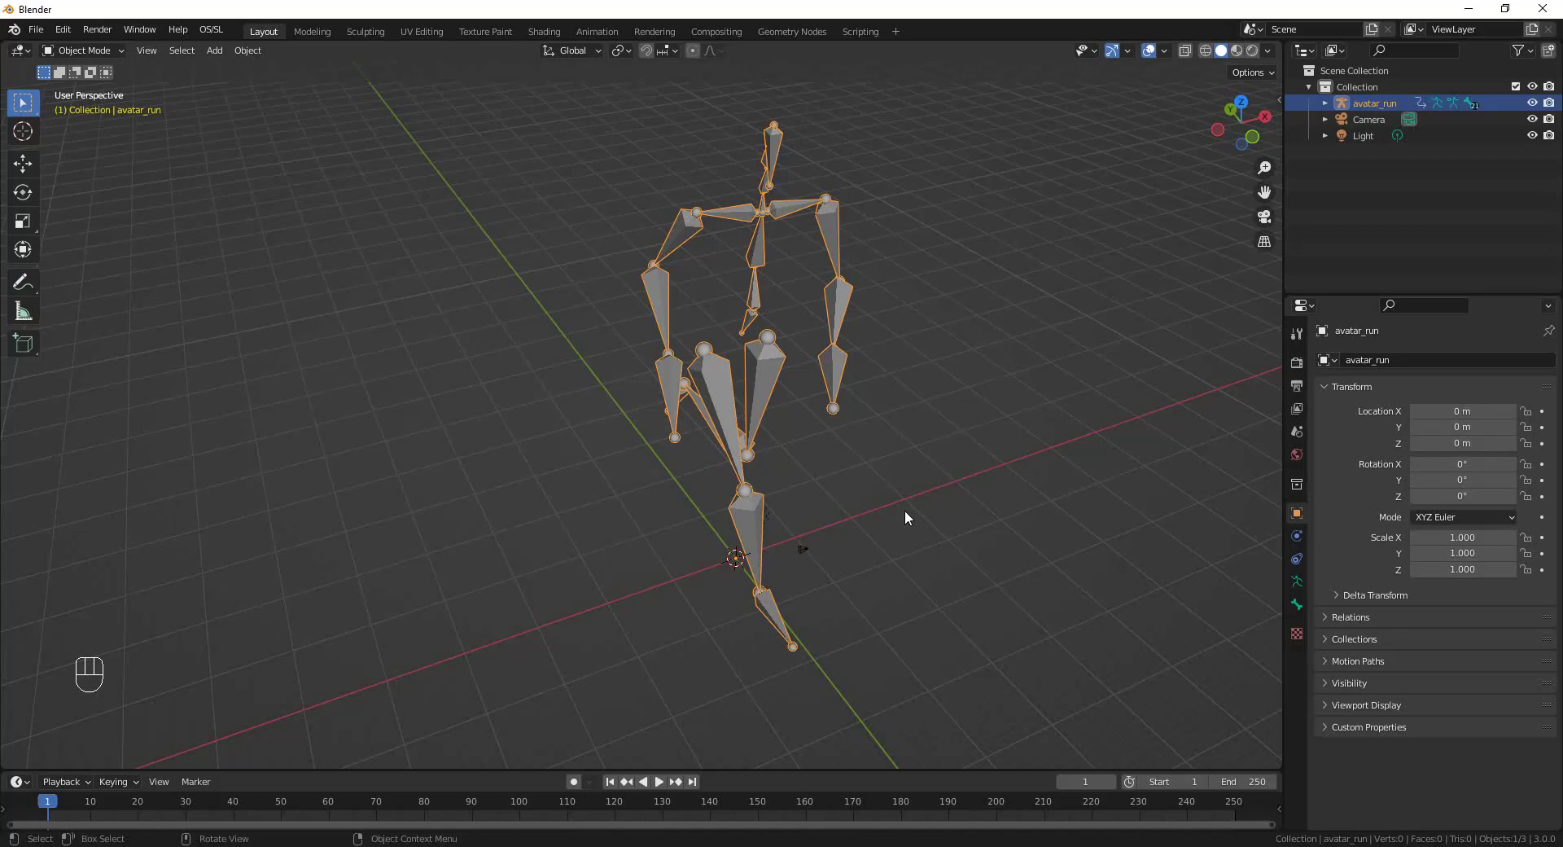
mouse_move(935, 617)
middle_down()
mouse_move(896, 622)
mouse_move(921, 621)
middle_up()
middle_drag(912, 468, 829, 510)
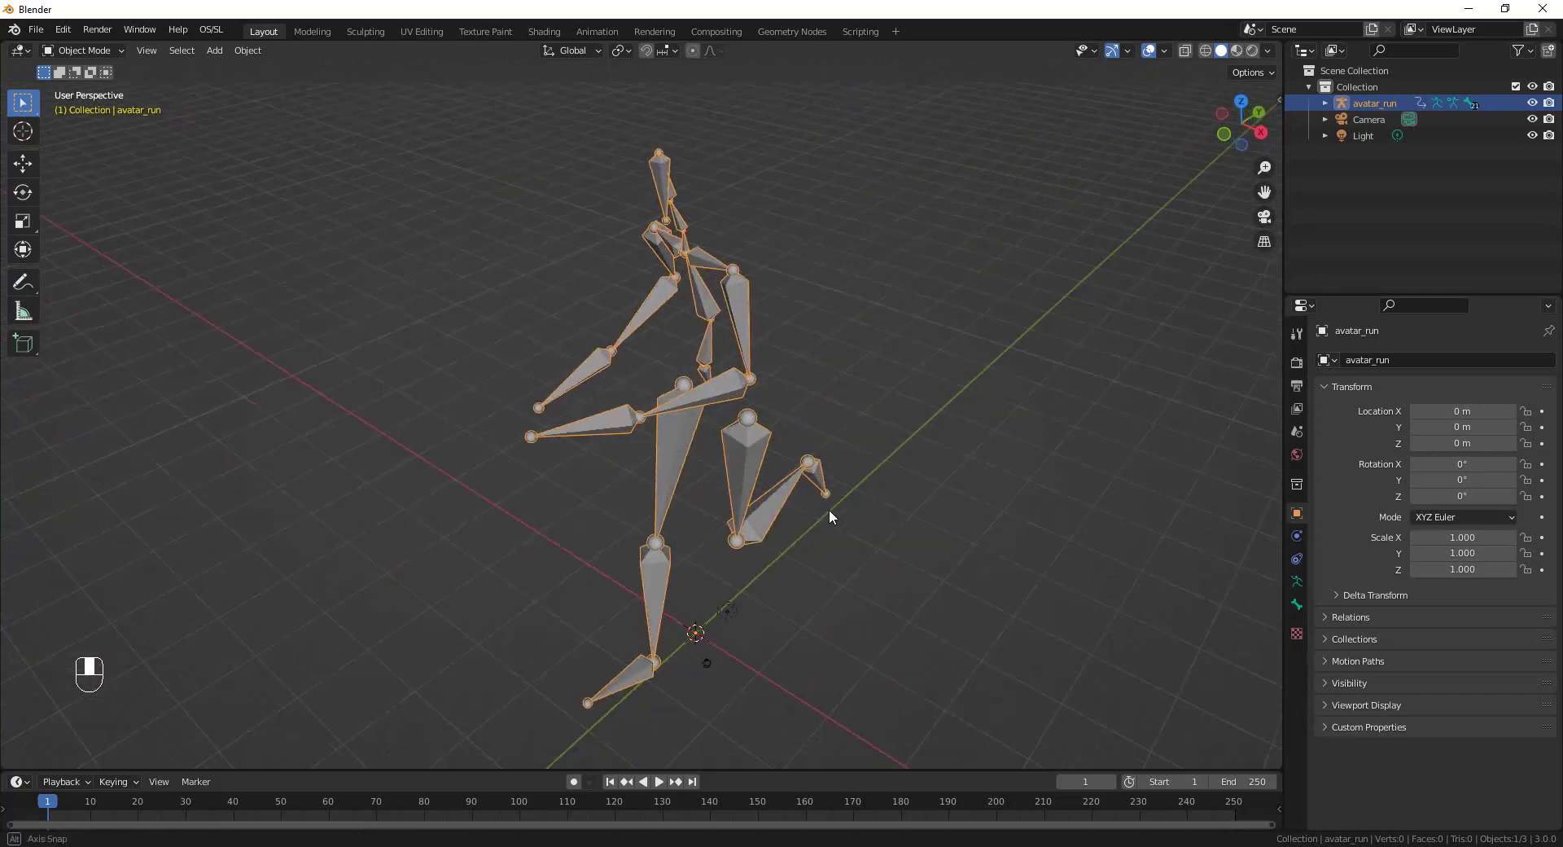
click(247, 50)
Rotate the avatar_run armature 90° about the global Z axis using z90.
mouse_move(264, 72)
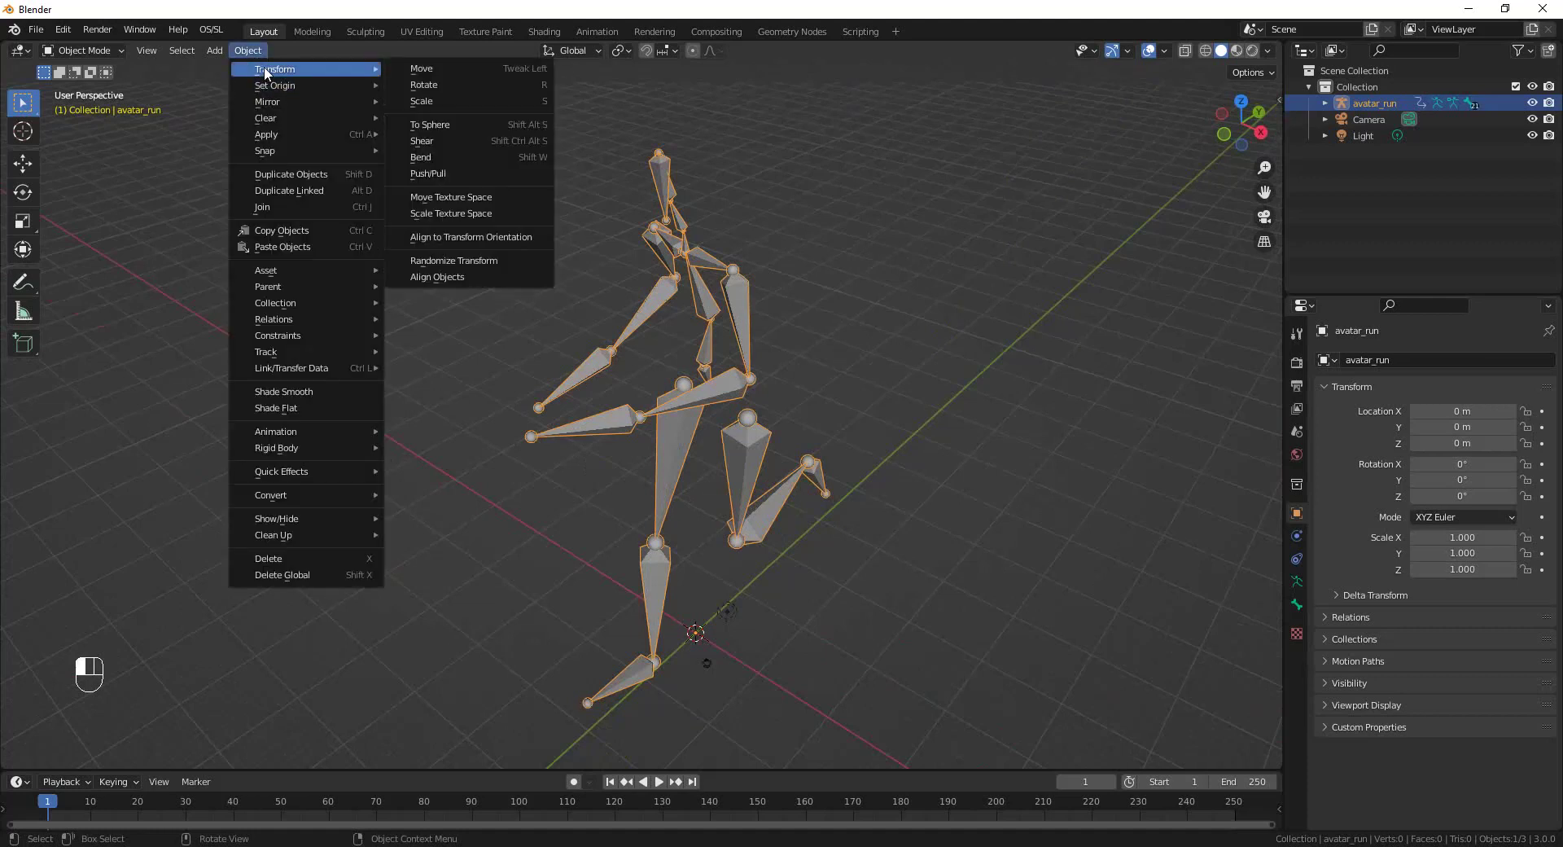
click(436, 84)
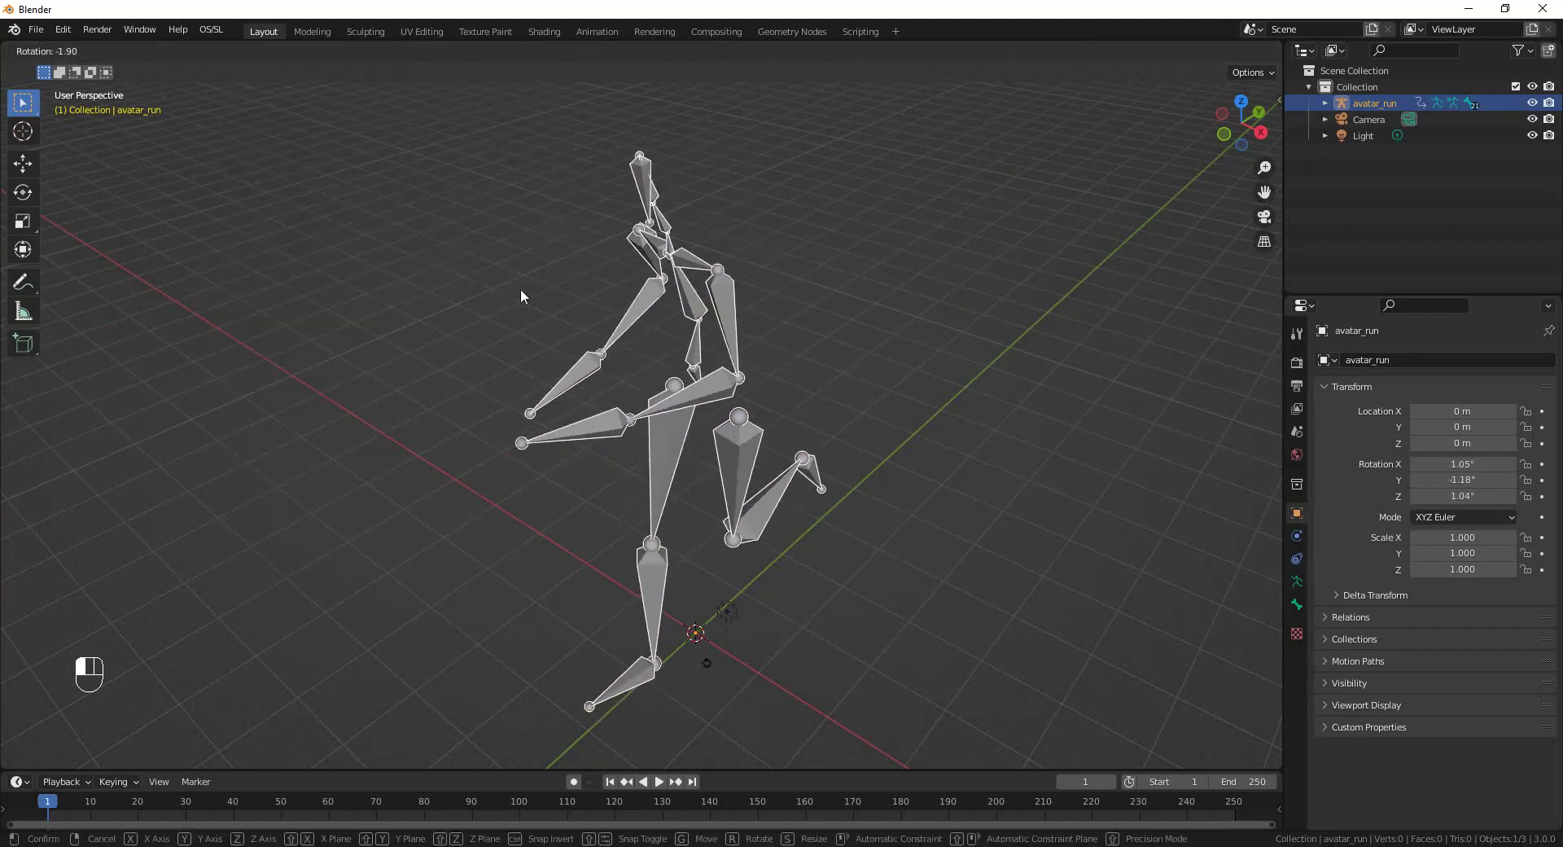
text(z)
text(90)
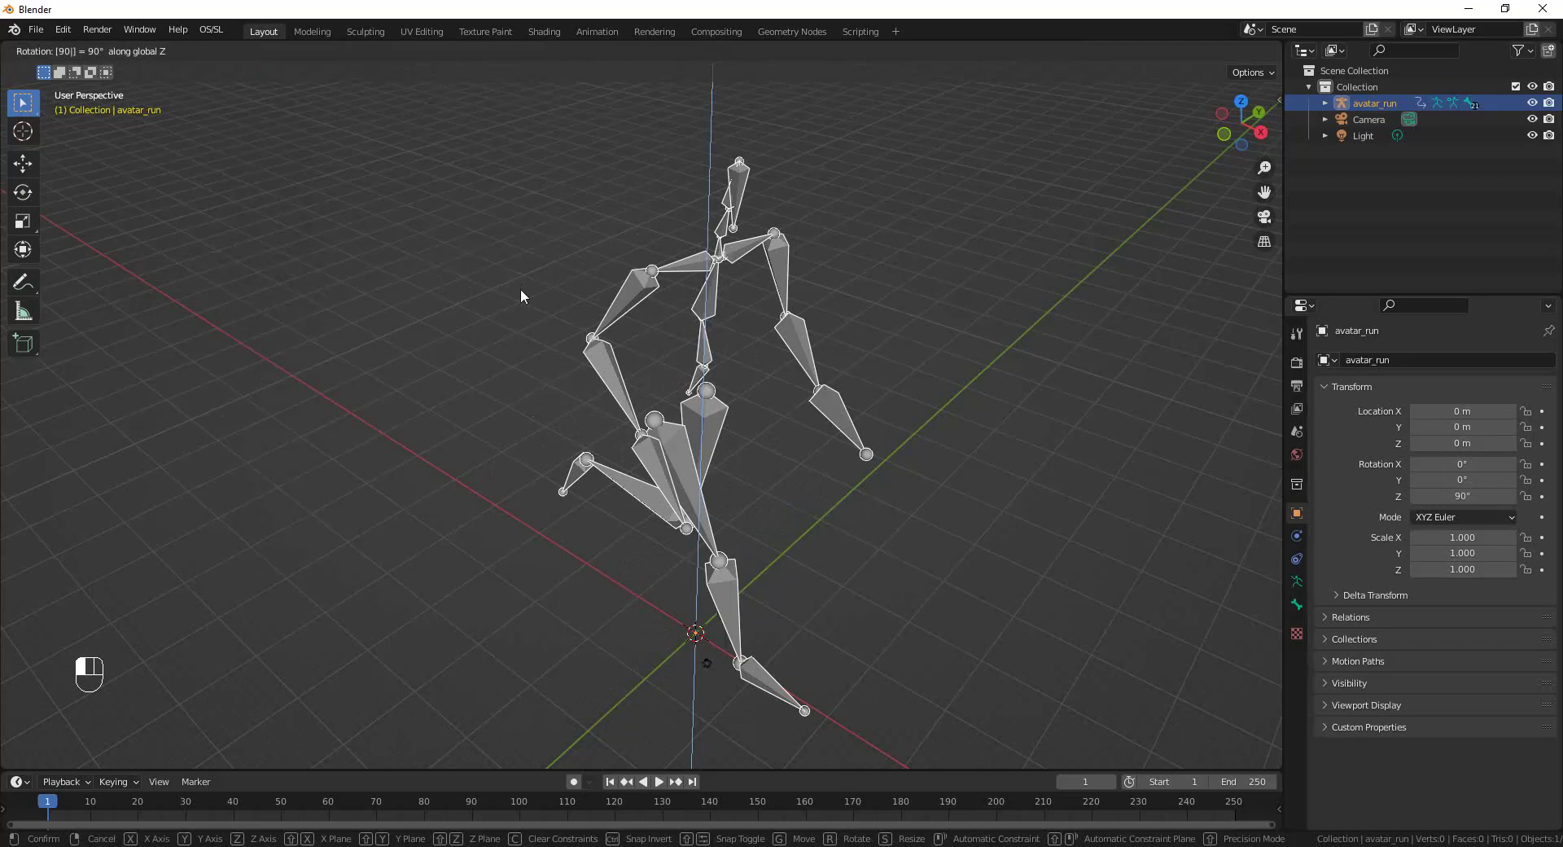
key(Return)
middle_drag(970, 561, 953, 518)
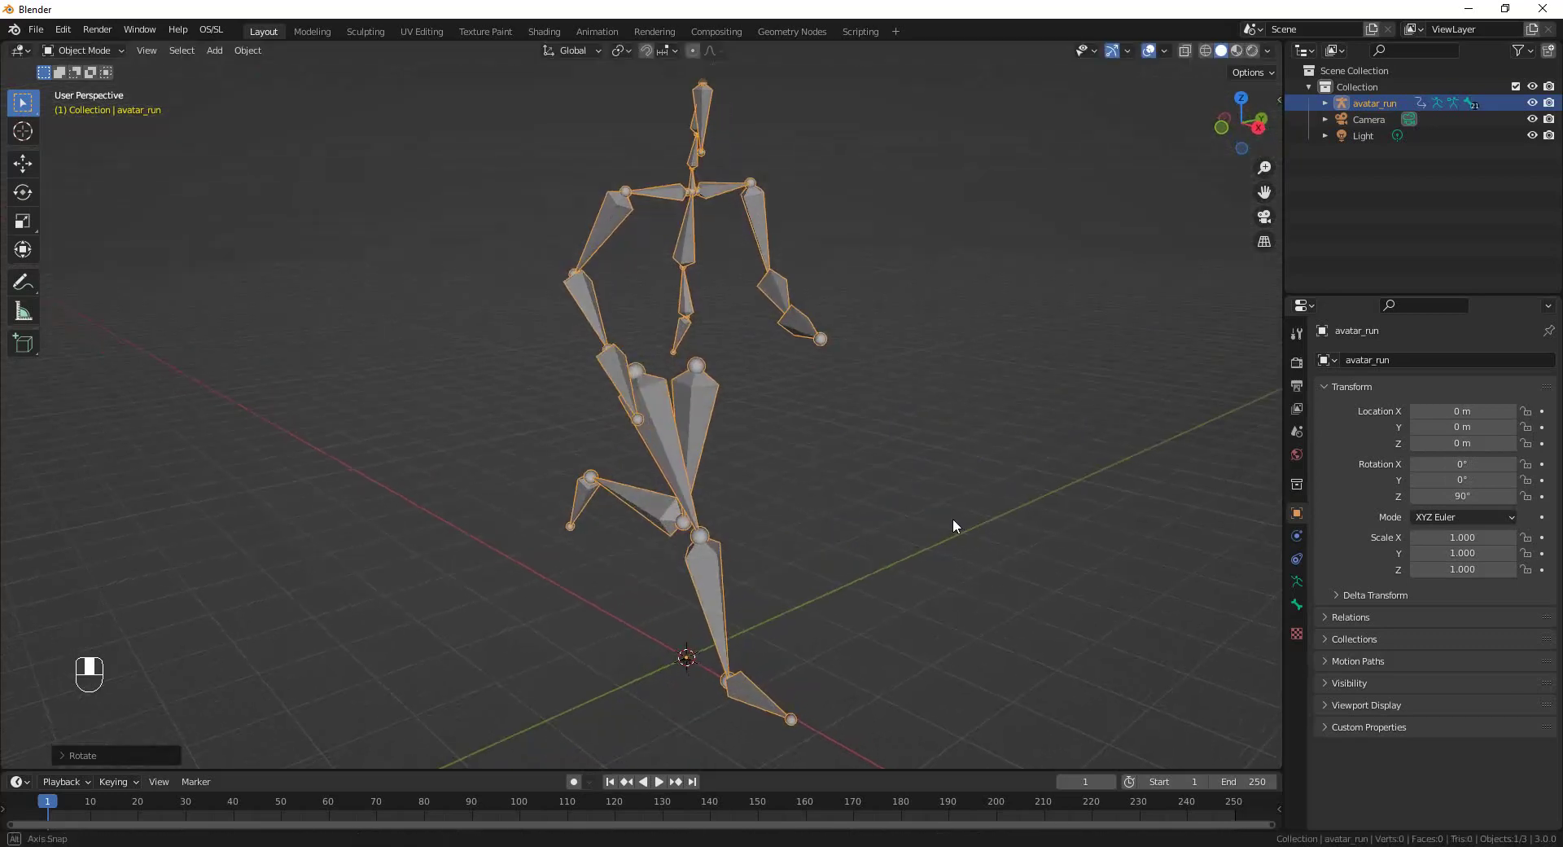
scroll(953, 518, down, 3)
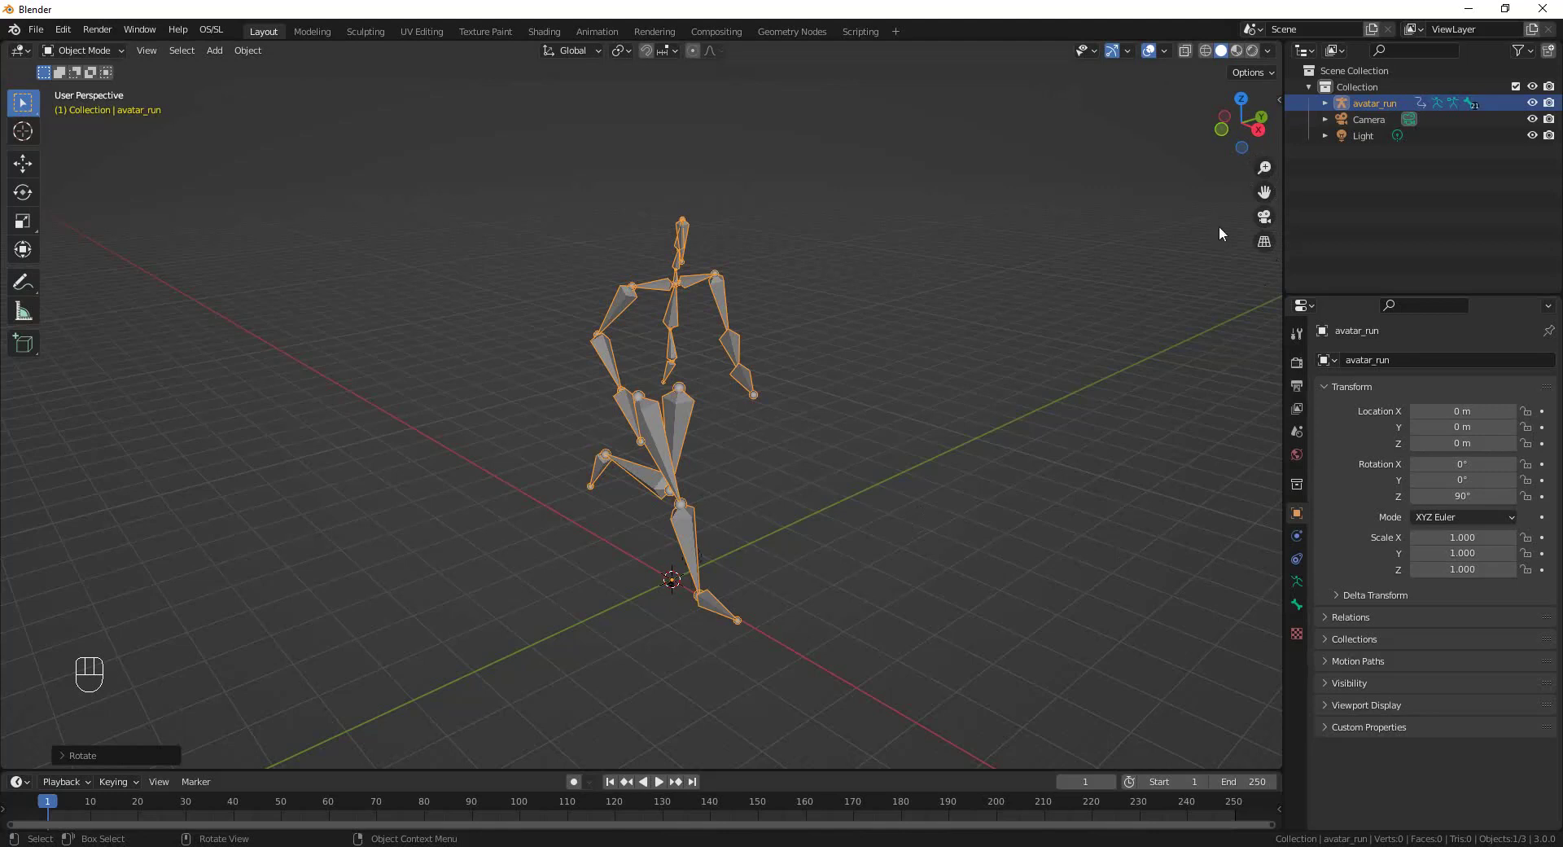
middle_drag(794, 556, 790, 350)
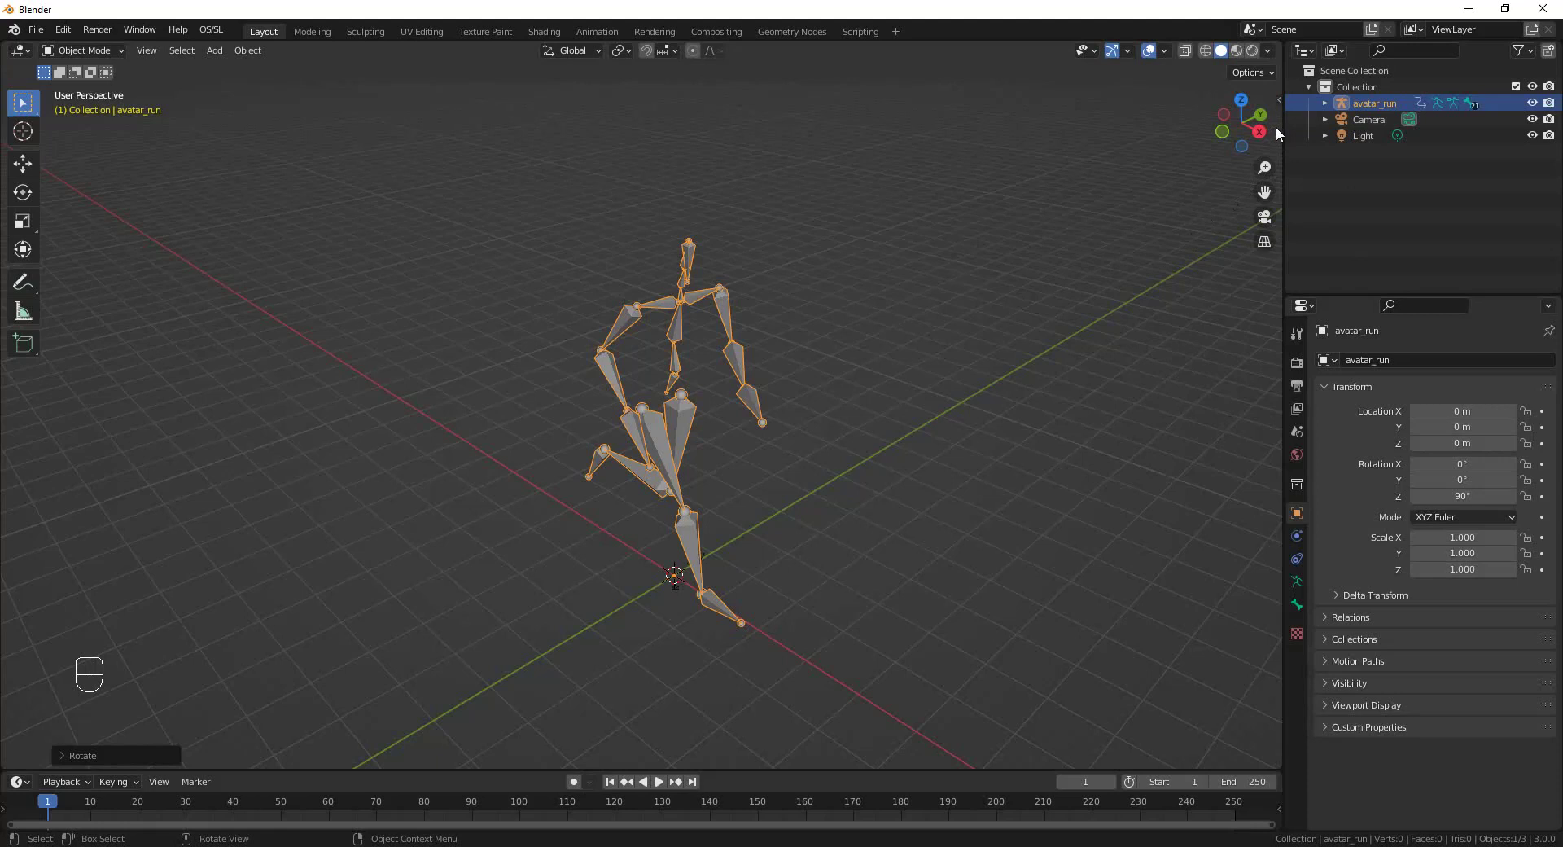
Show the armature's transform values in the sidebar's Item tab.
click(1277, 98)
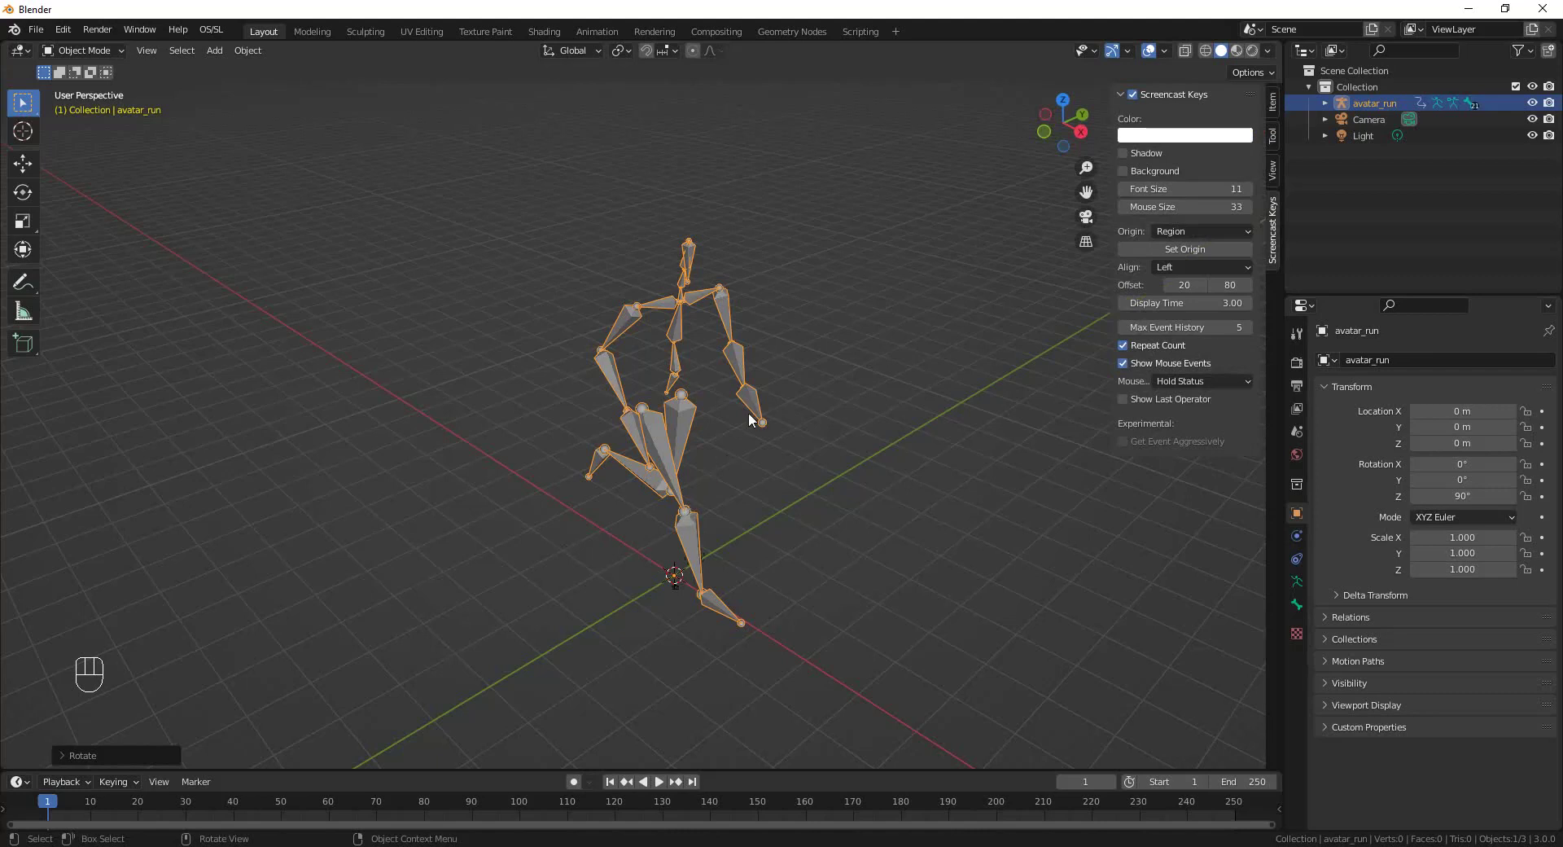
click(1272, 138)
click(1273, 104)
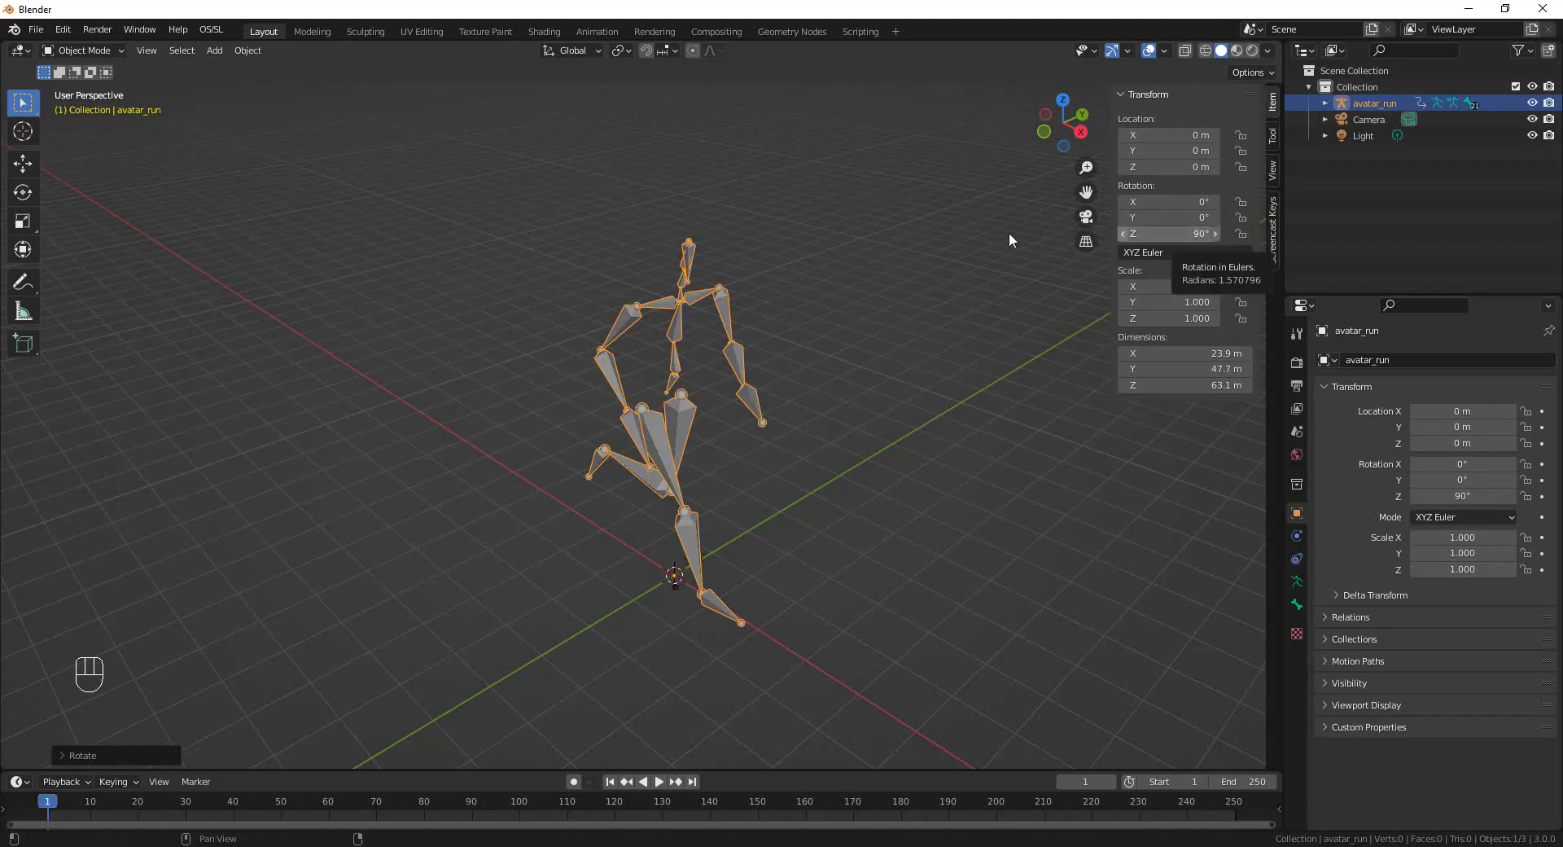
Apply the armature's rotation so Z rotation reads 0° while keeping its new facing.
click(251, 50)
mouse_move(262, 74)
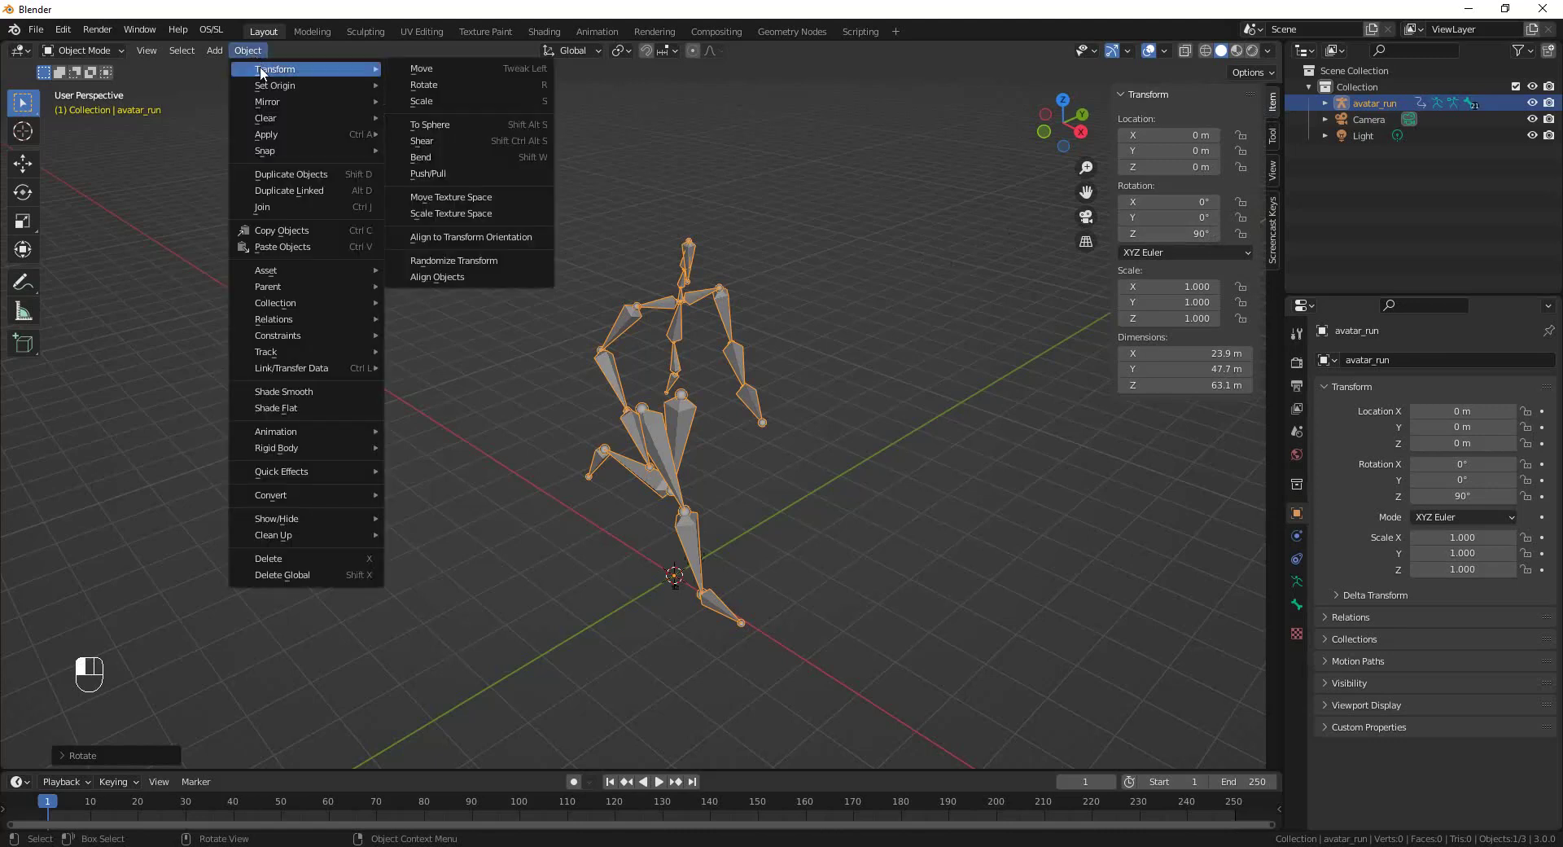
mouse_move(269, 135)
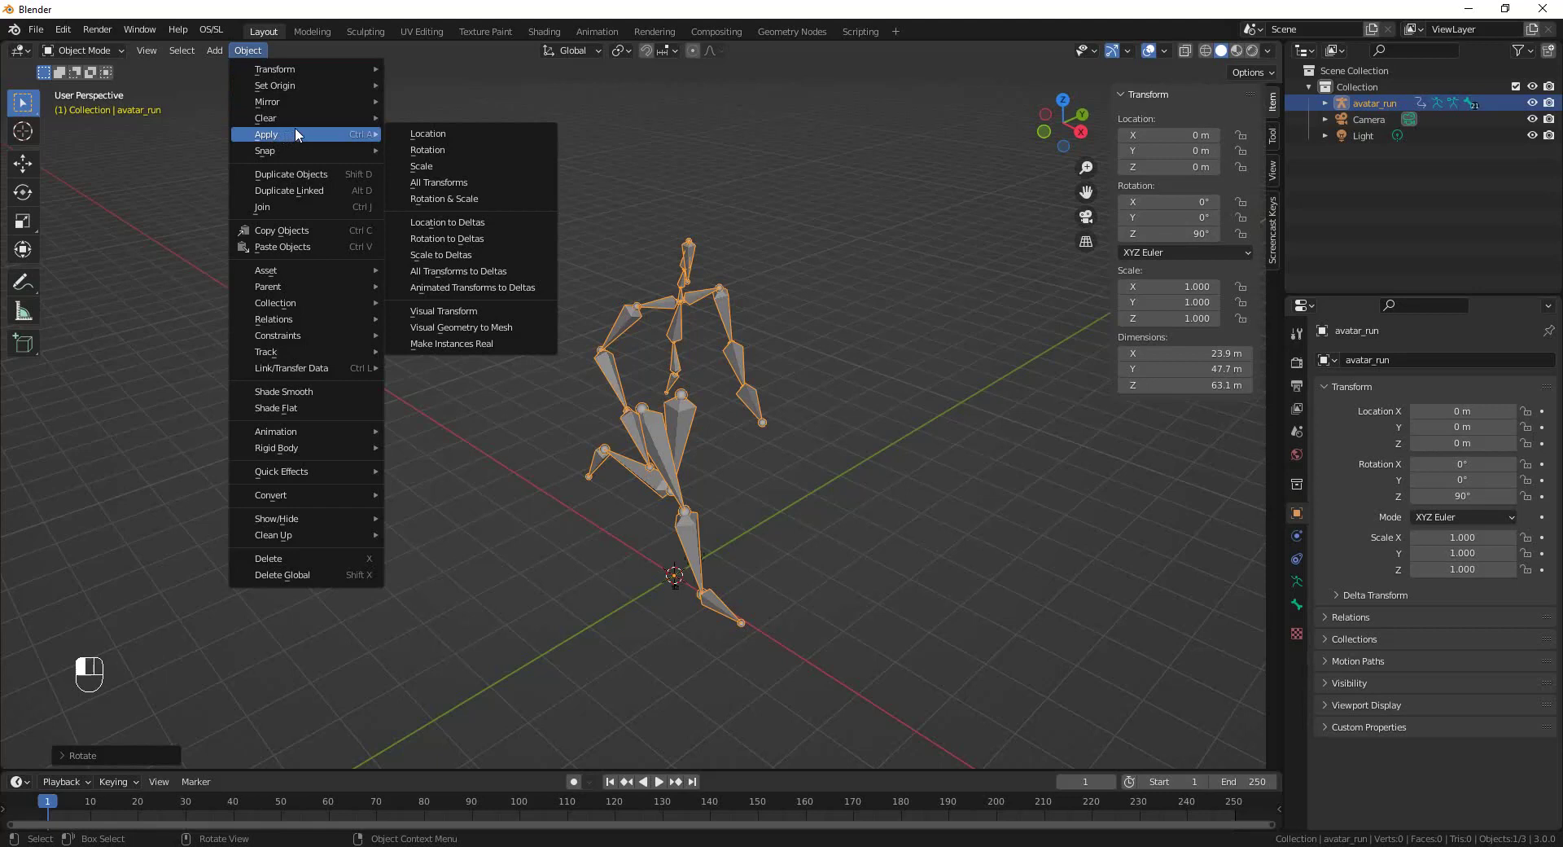
click(433, 150)
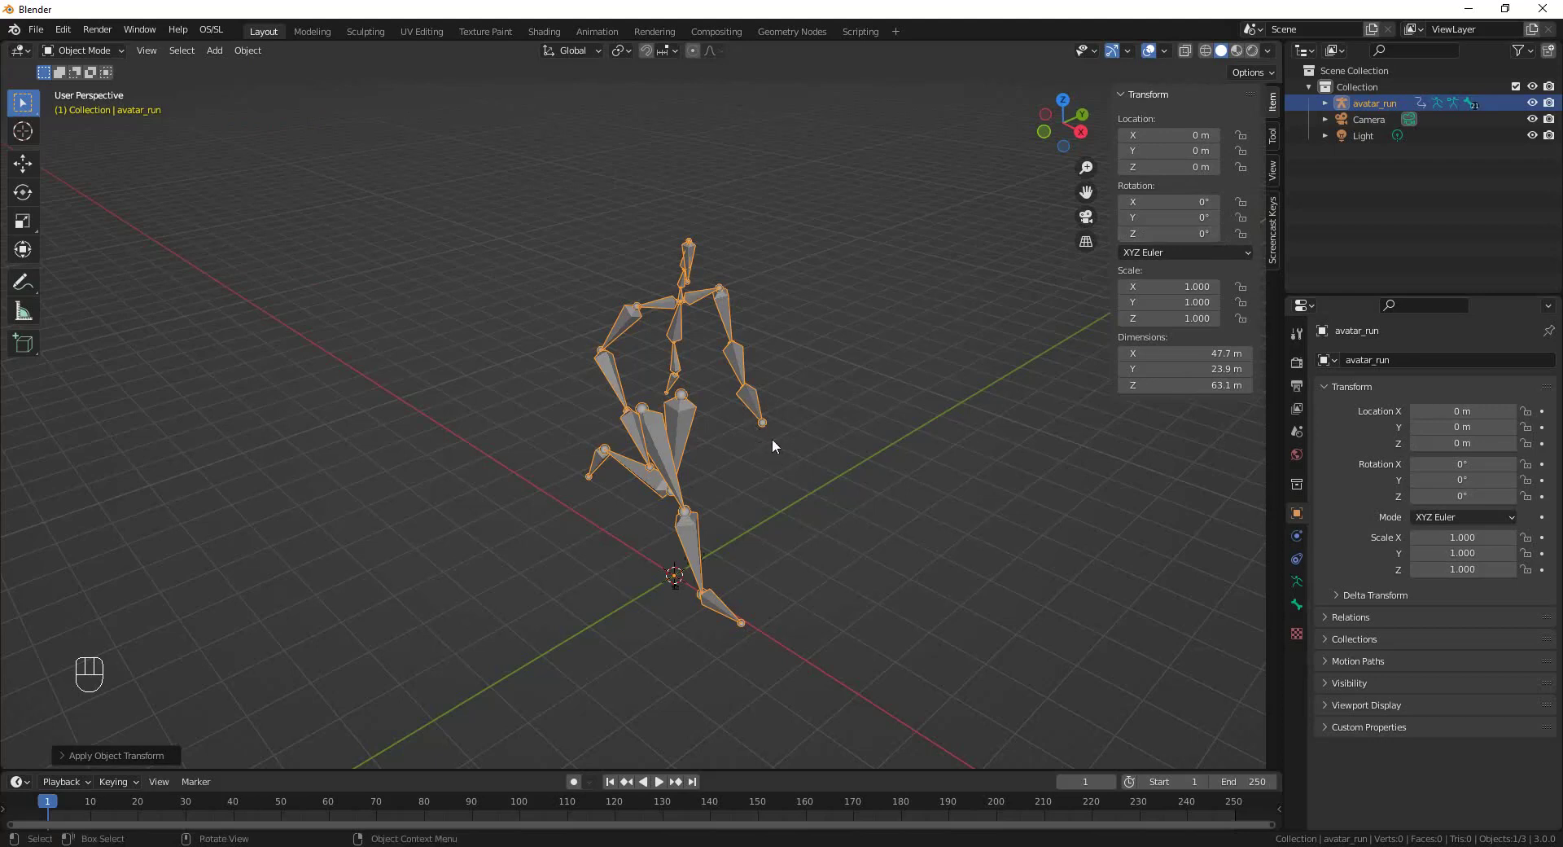
middle_drag(850, 570, 845, 549)
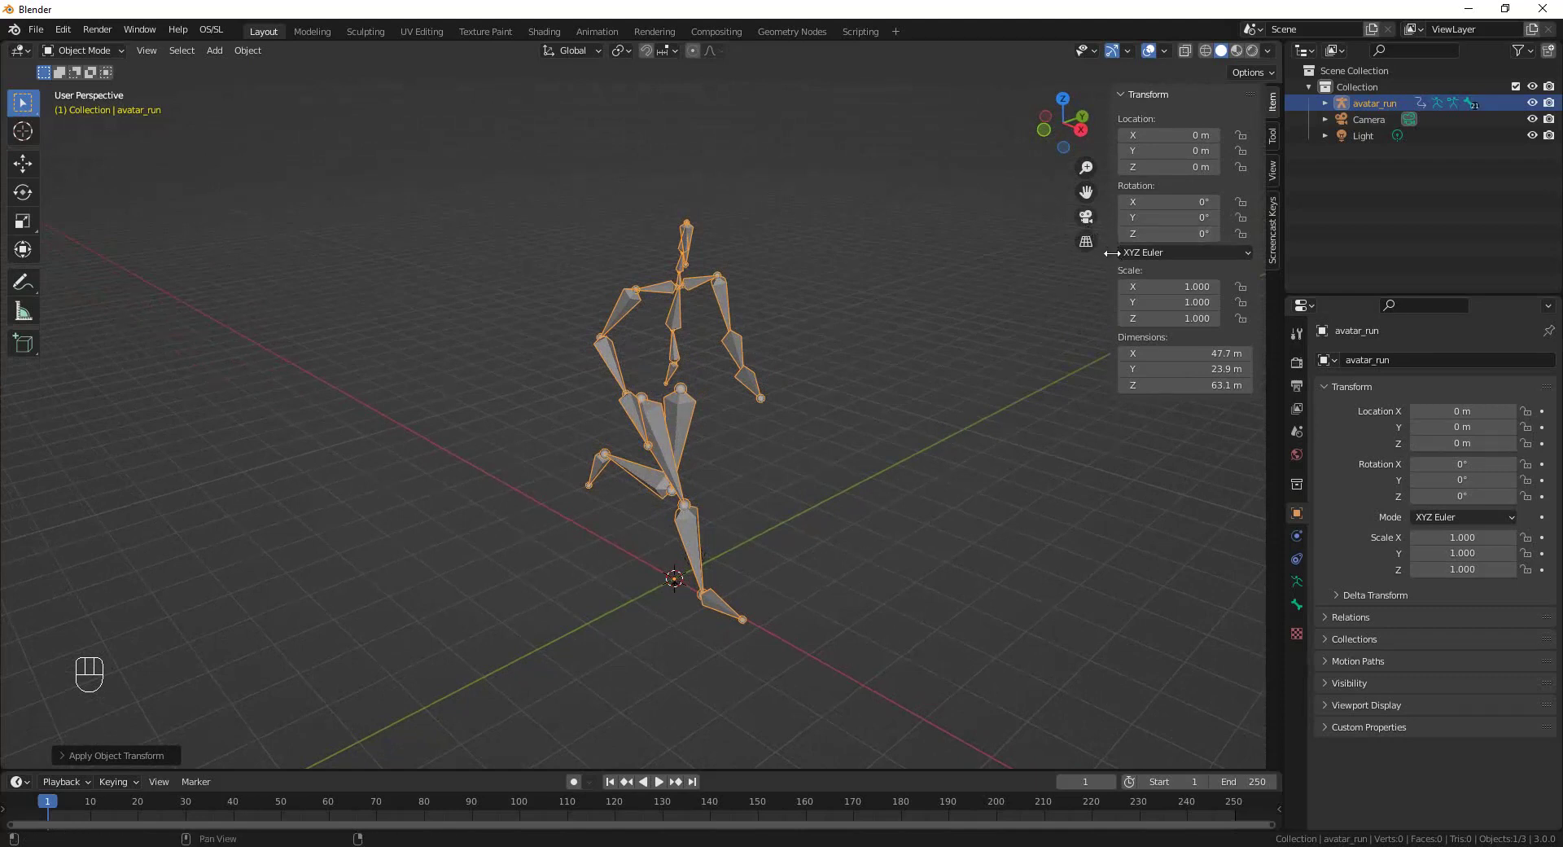
Put the avatar_run armature into Pose Mode and select all 21 bones.
key(n)
key(alt+a)
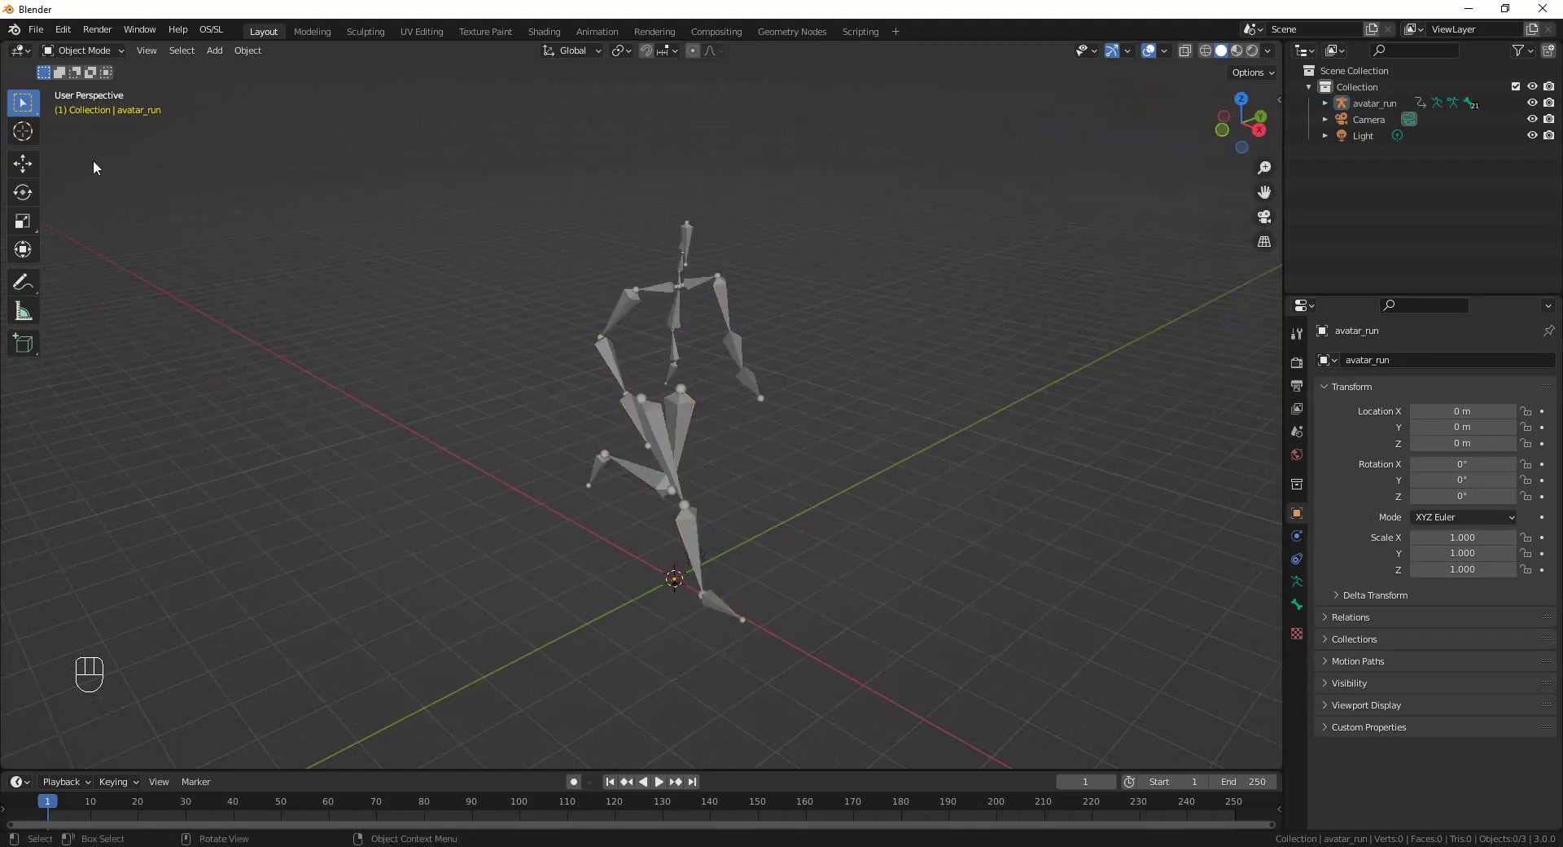
click(635, 295)
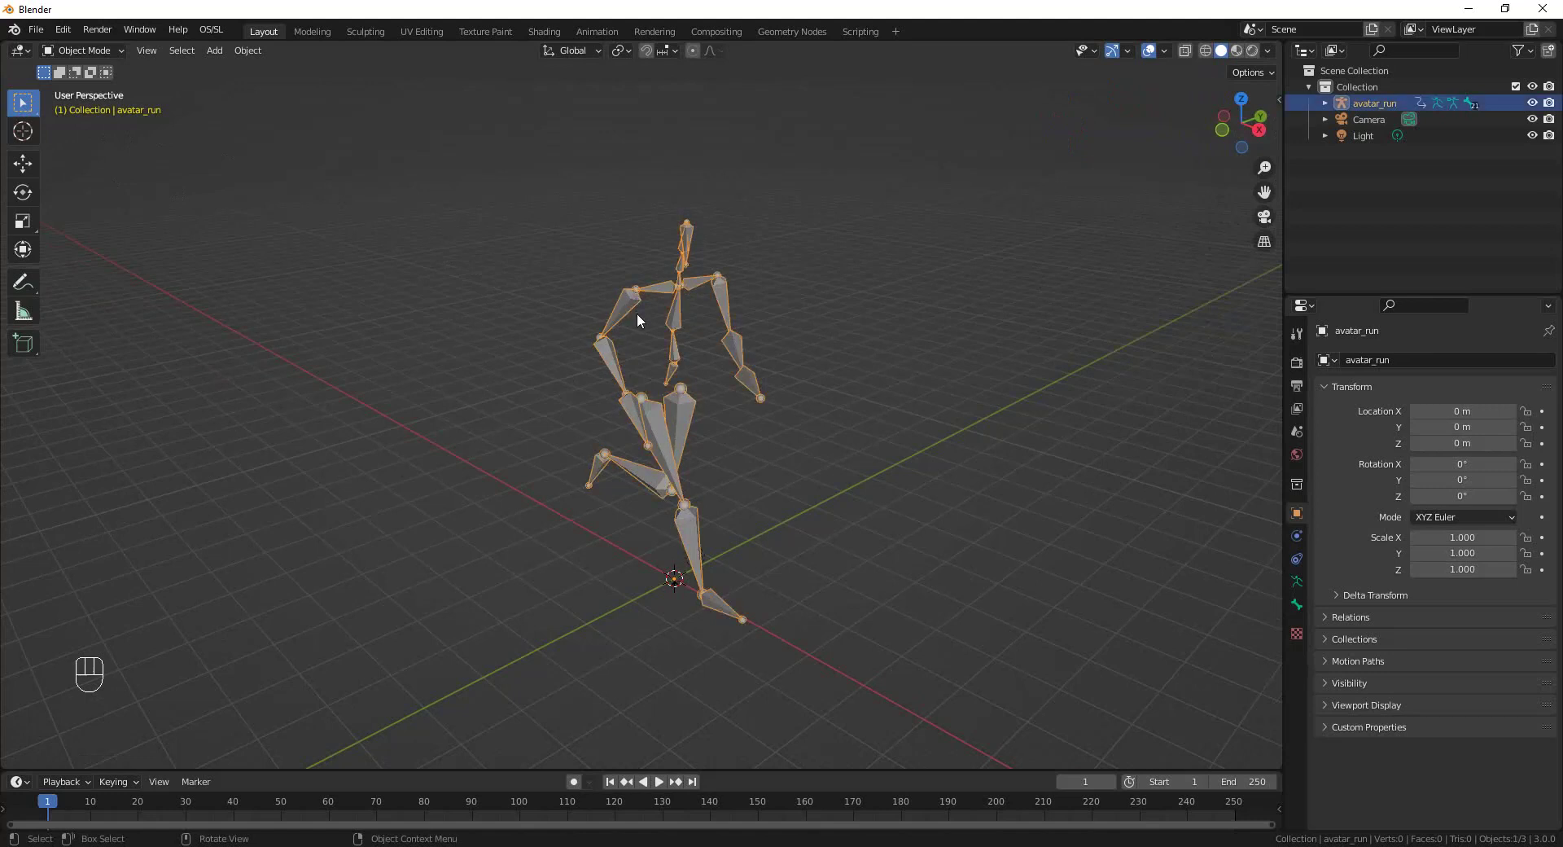
click(81, 51)
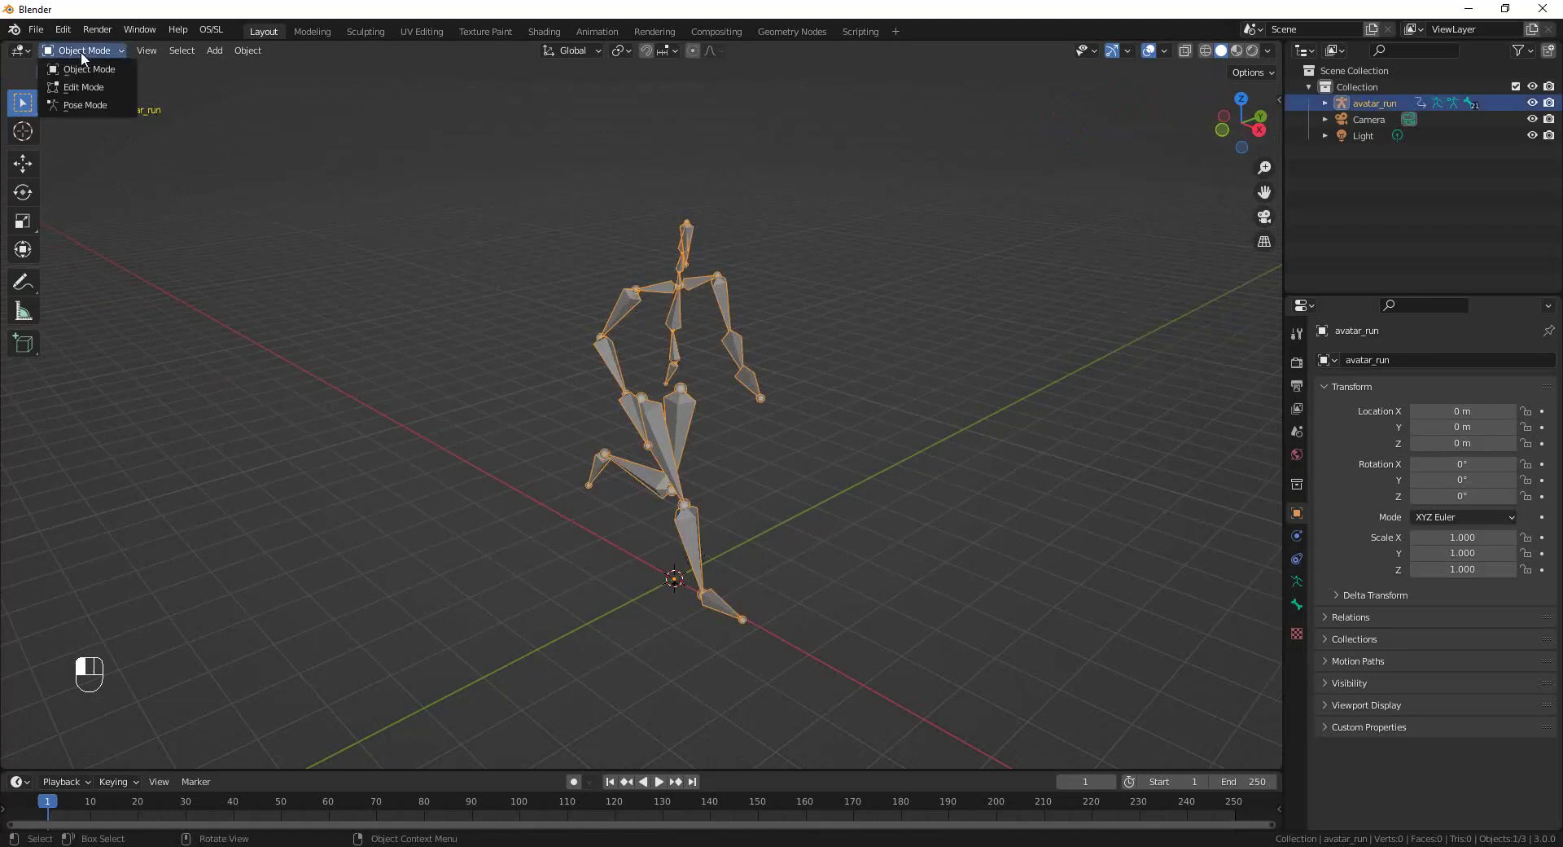
click(85, 102)
mouse_move(823, 483)
middle_down()
mouse_move(860, 469)
mouse_move(808, 479)
middle_up()
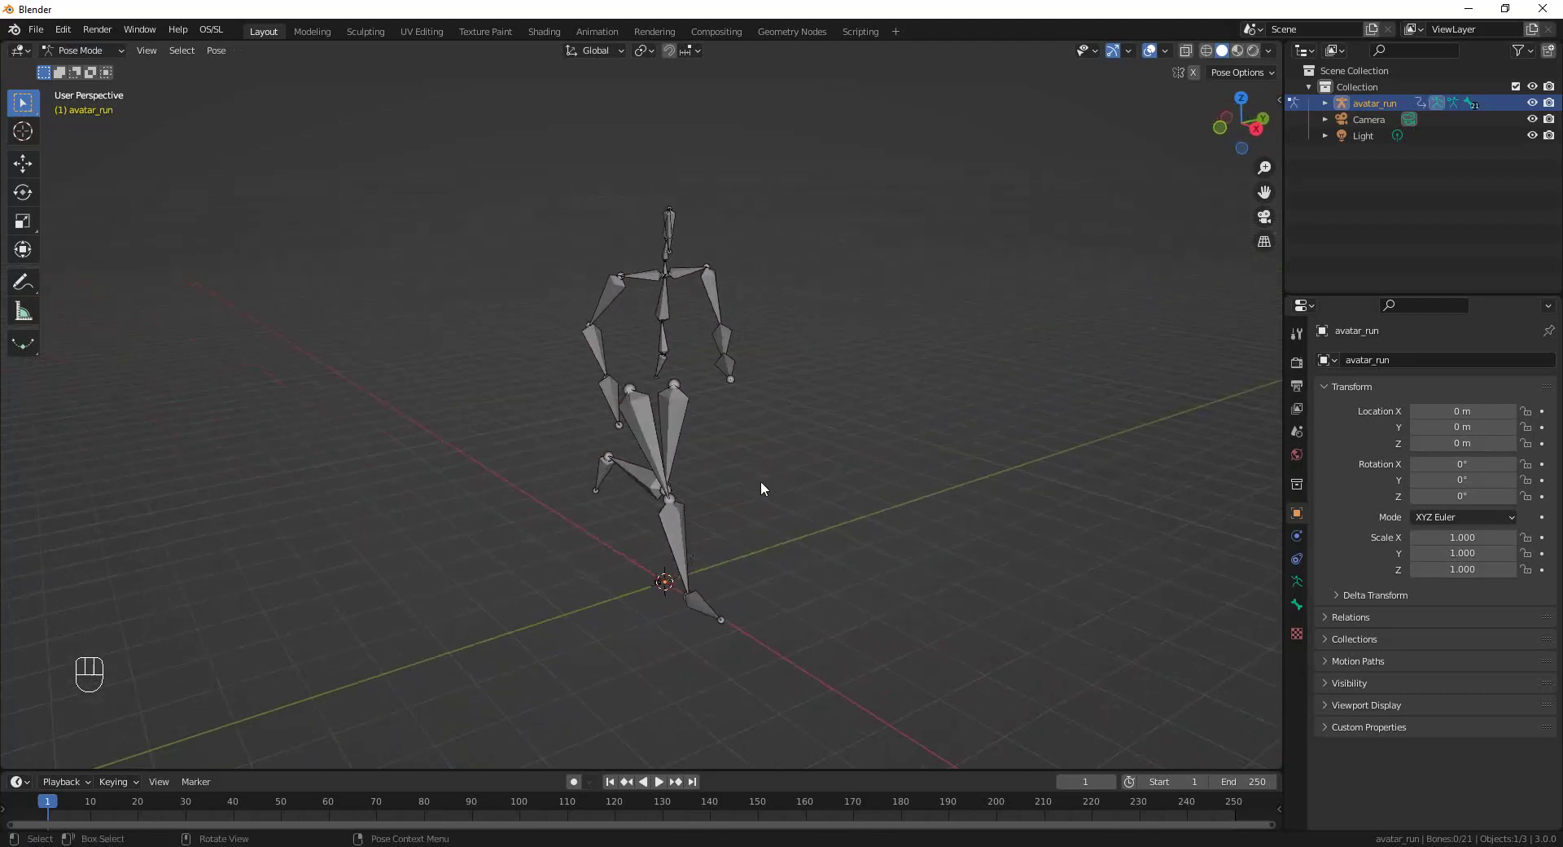
click(186, 53)
click(191, 70)
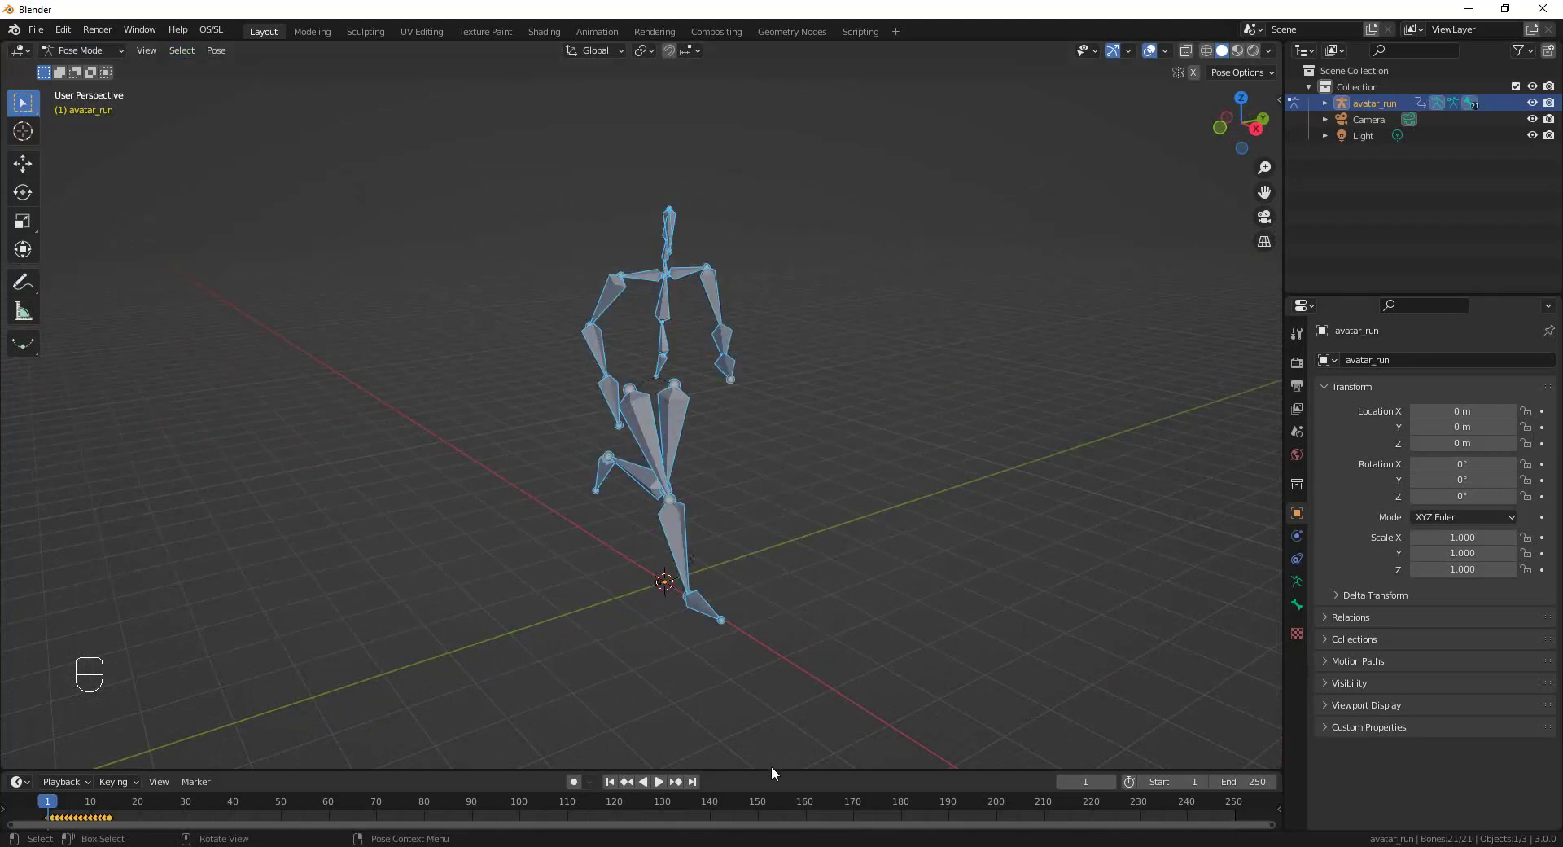
Enlarge the timeline and zoom in on keyframes 1 to 14.
drag(771, 767, 785, 665)
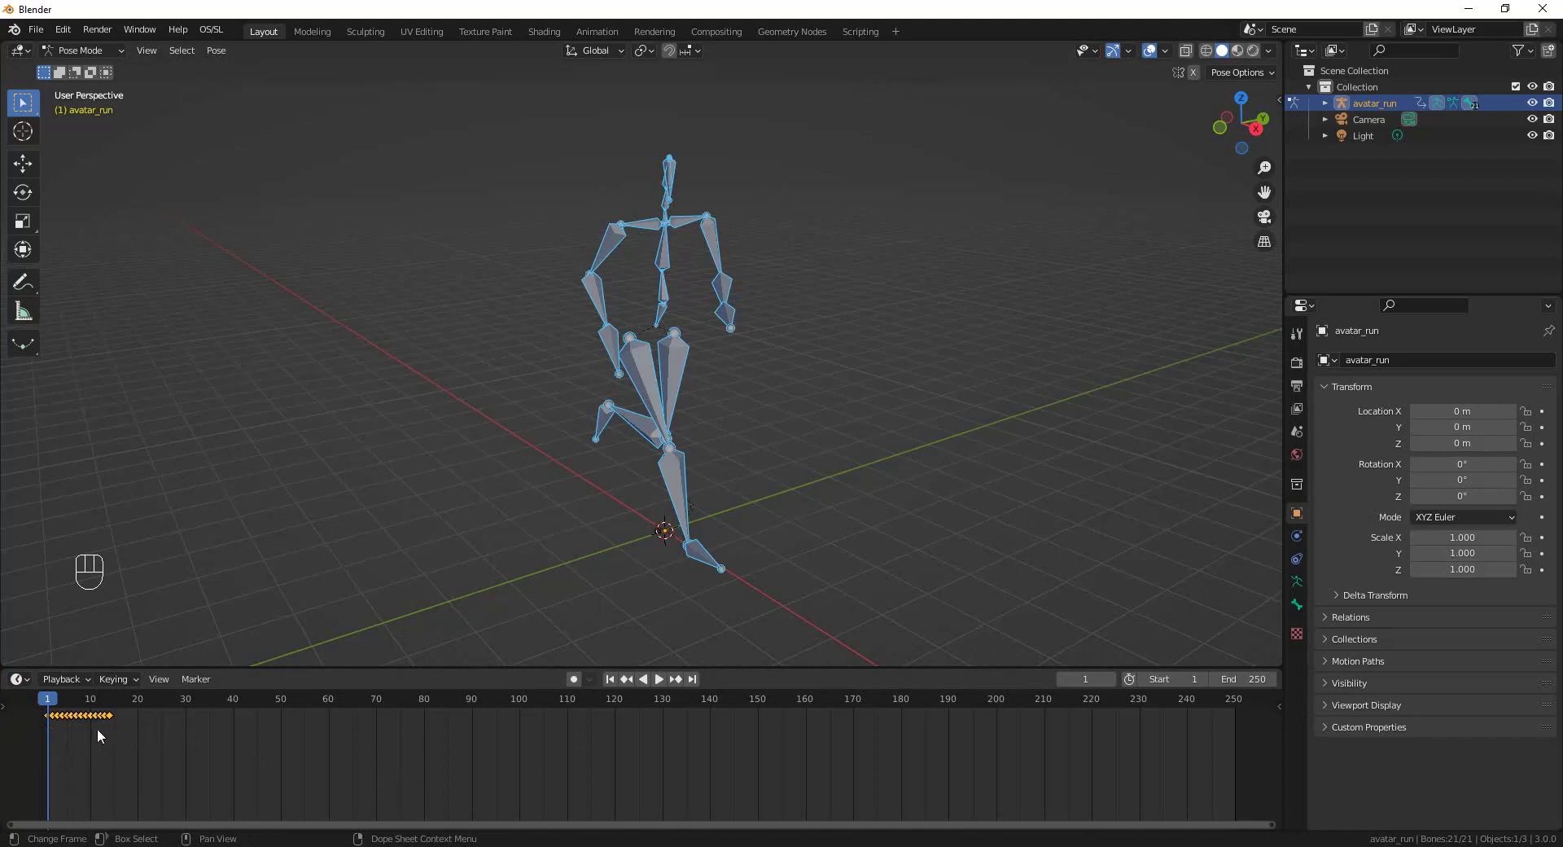
drag(730, 823, 176, 818)
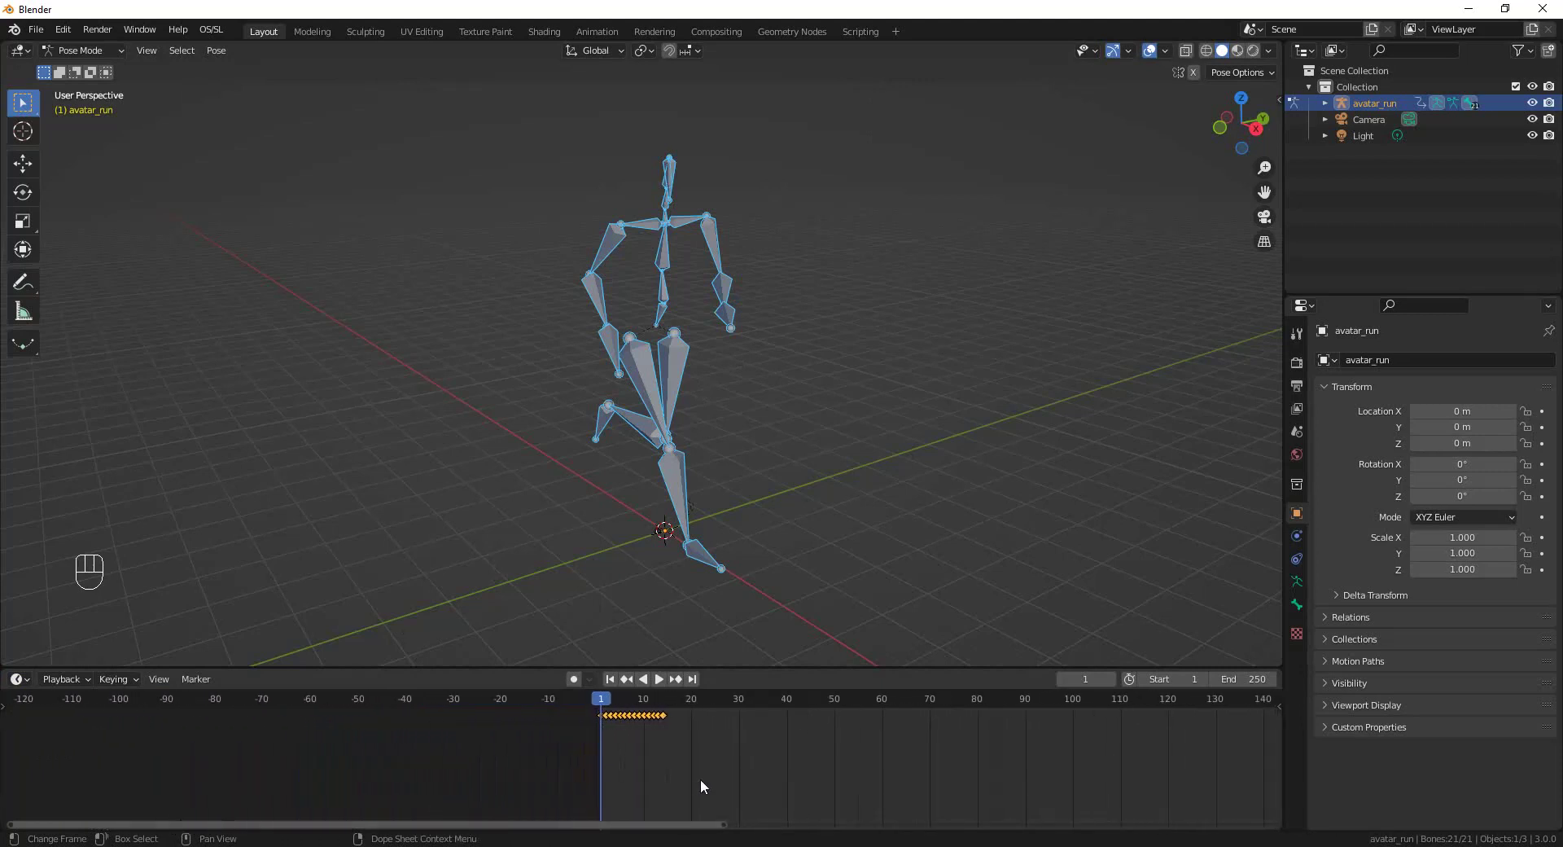
scroll(700, 780, up, 5)
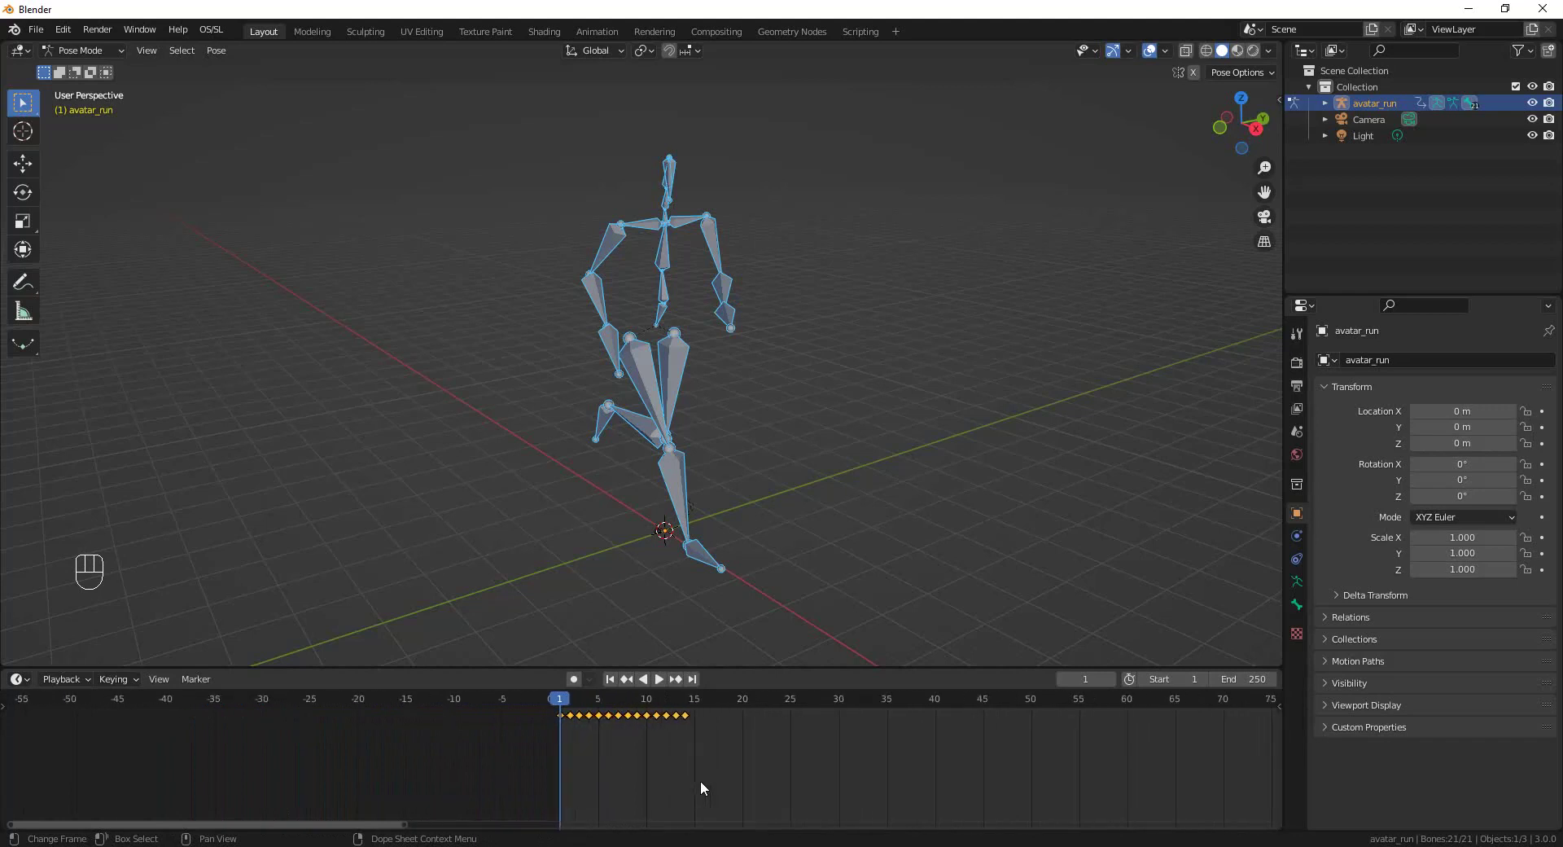
scroll(700, 784, up, 4)
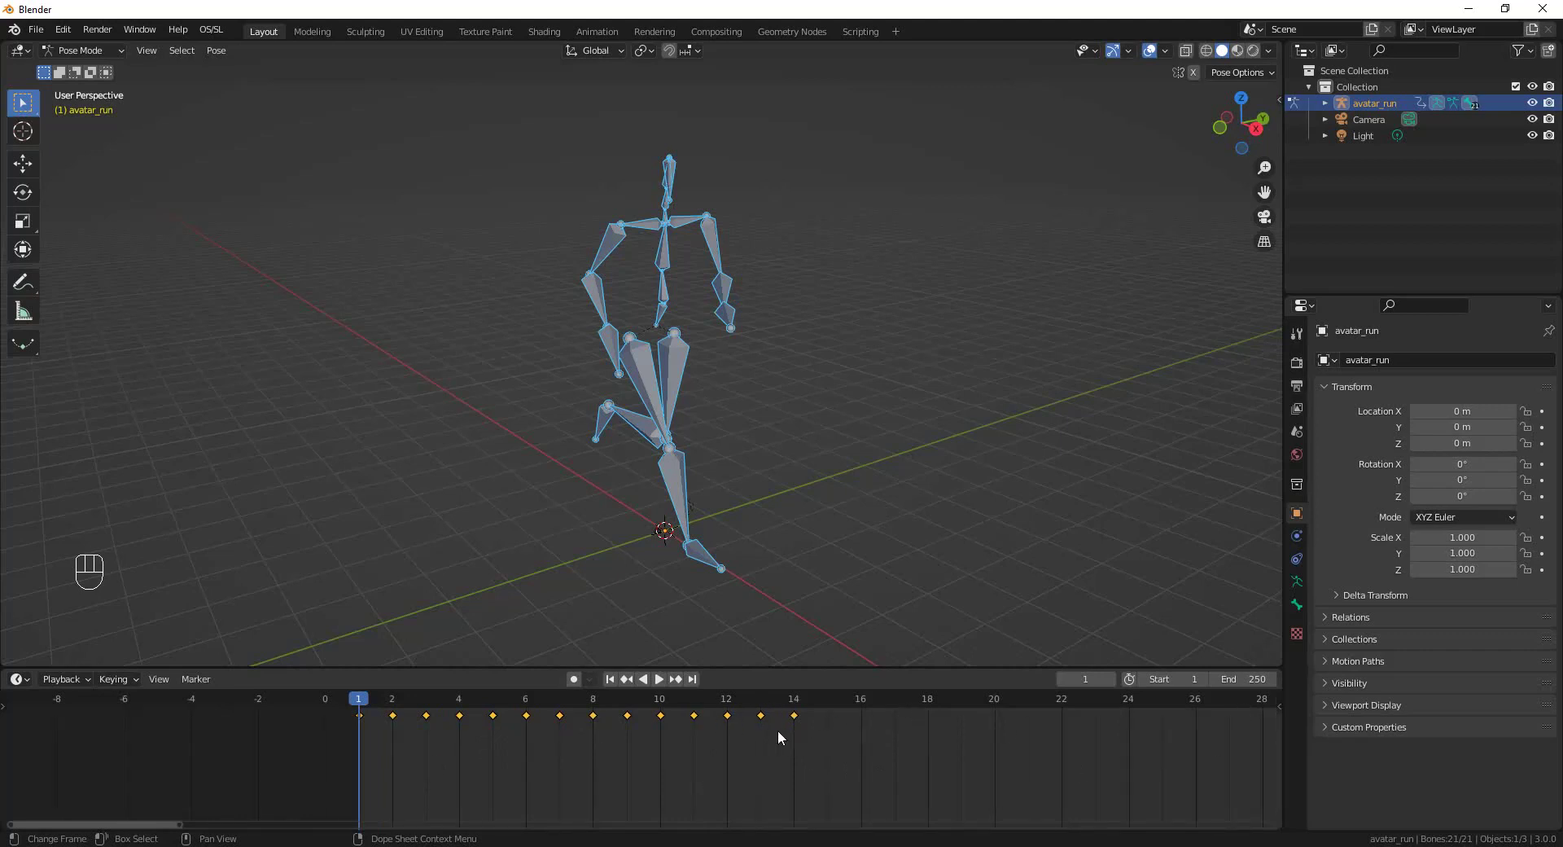
Set the scene's Frame Range End to 14 in Output Properties.
double_click(1272, 681)
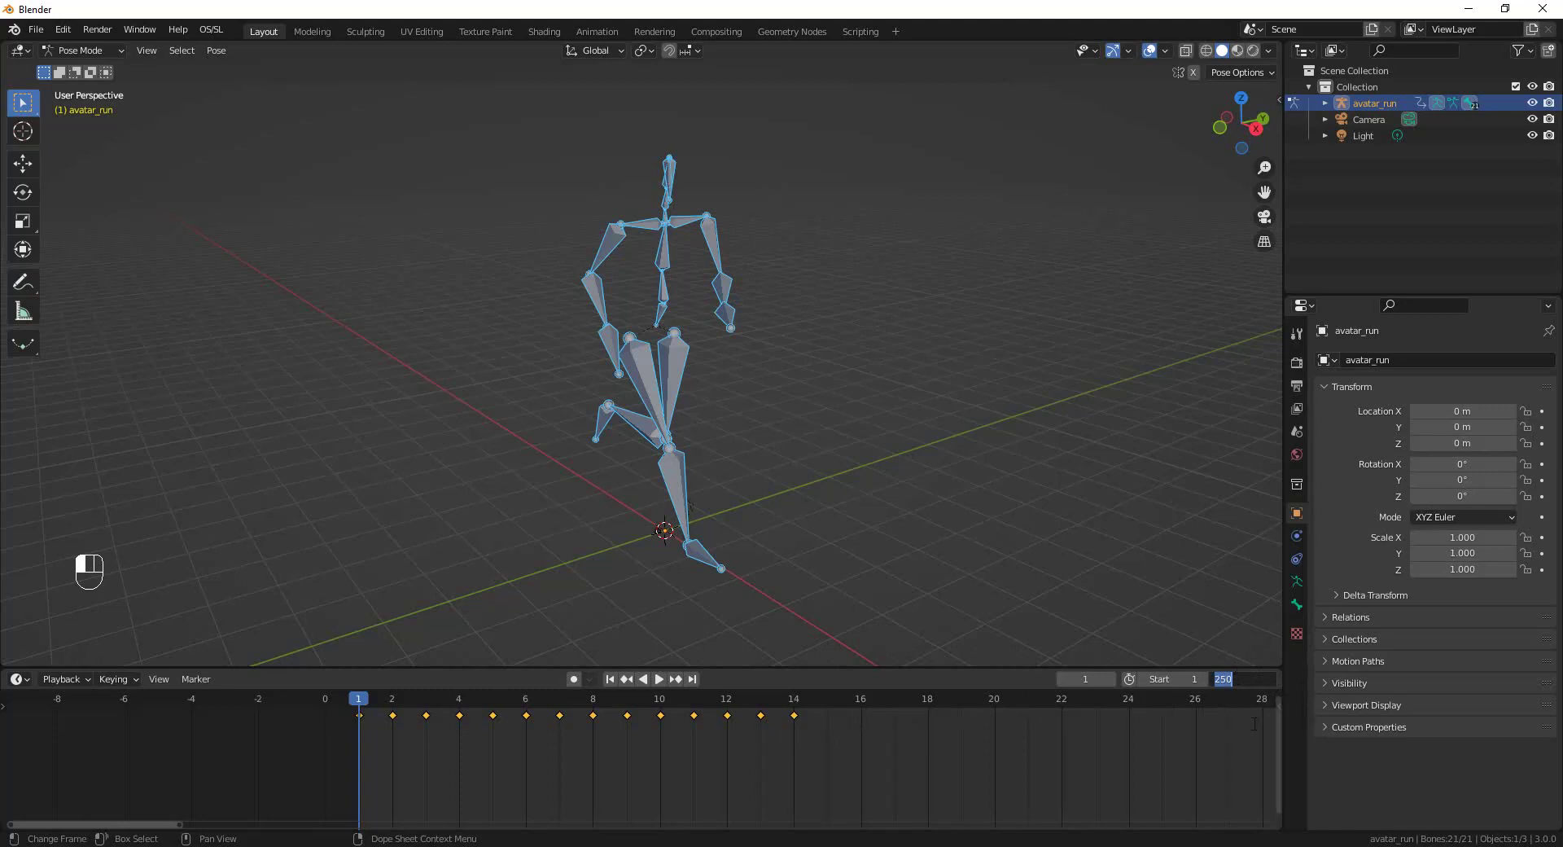
text(14)
key(Return)
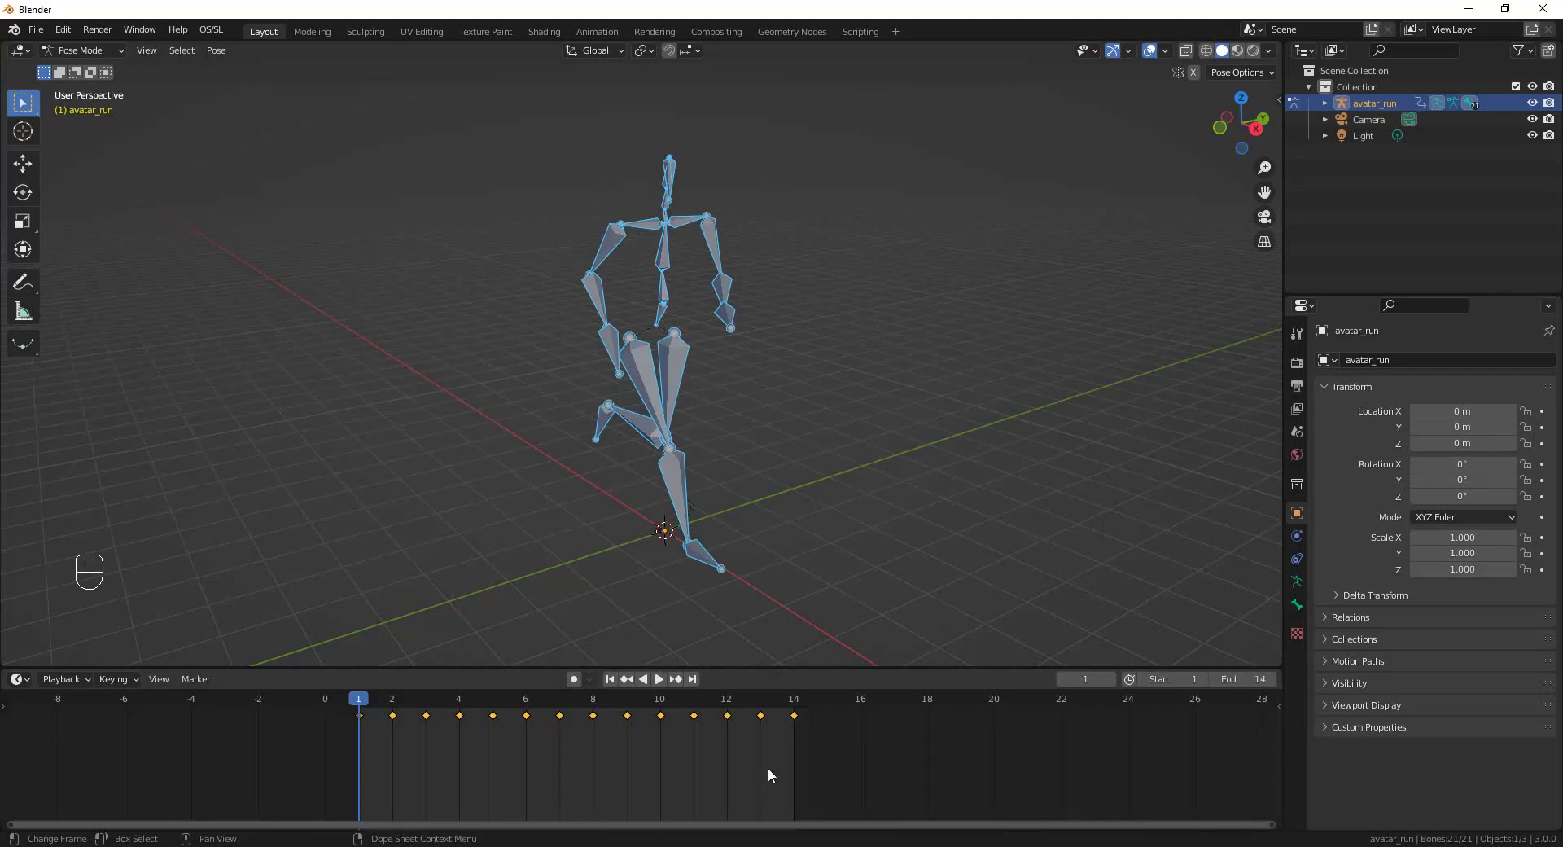
click(1297, 363)
click(1297, 385)
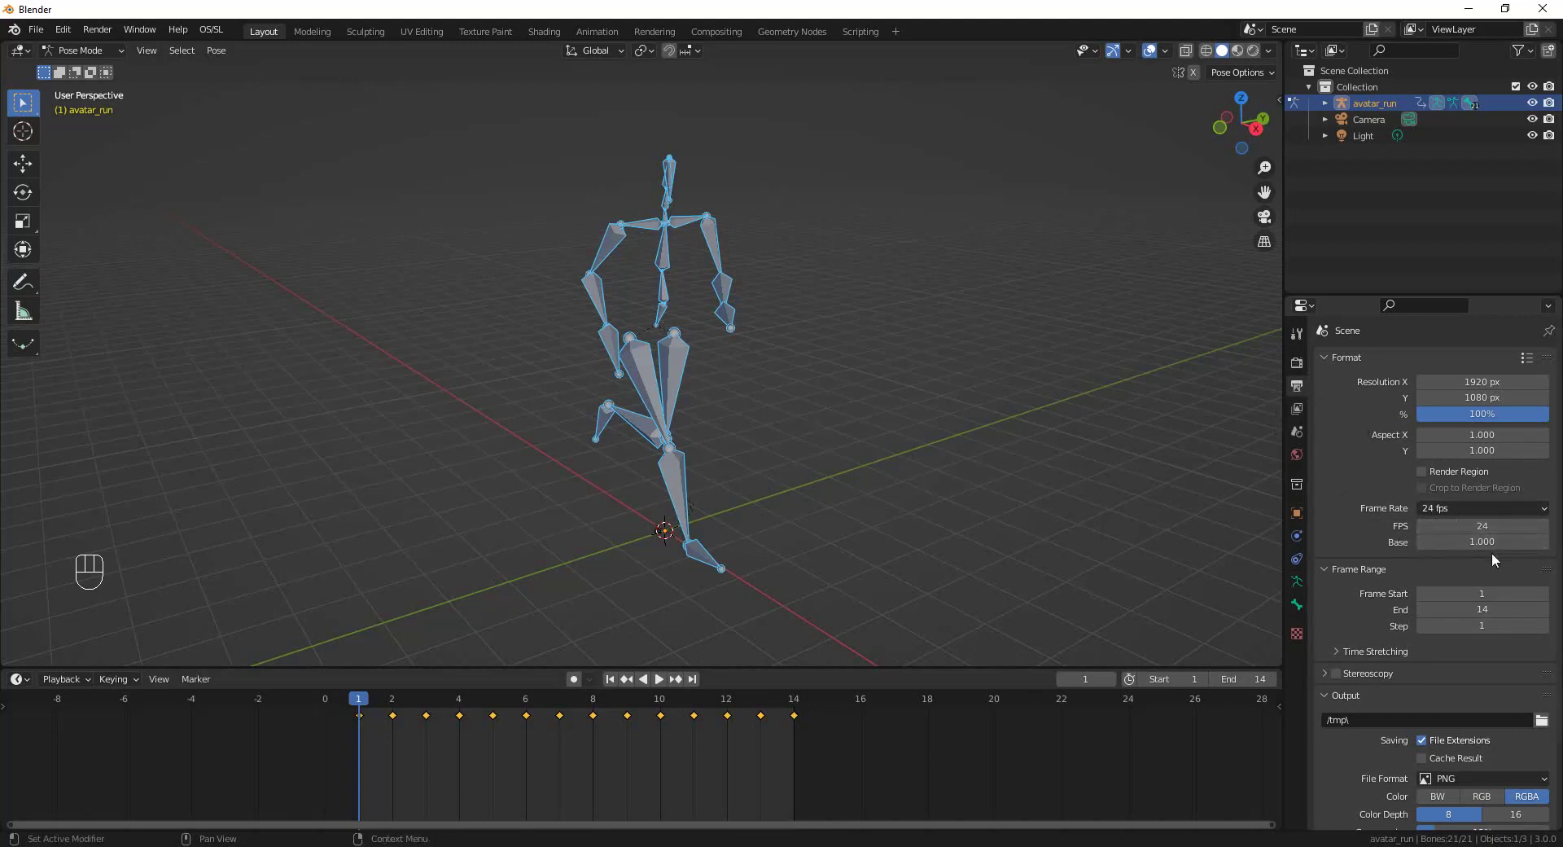
double_click(1493, 609)
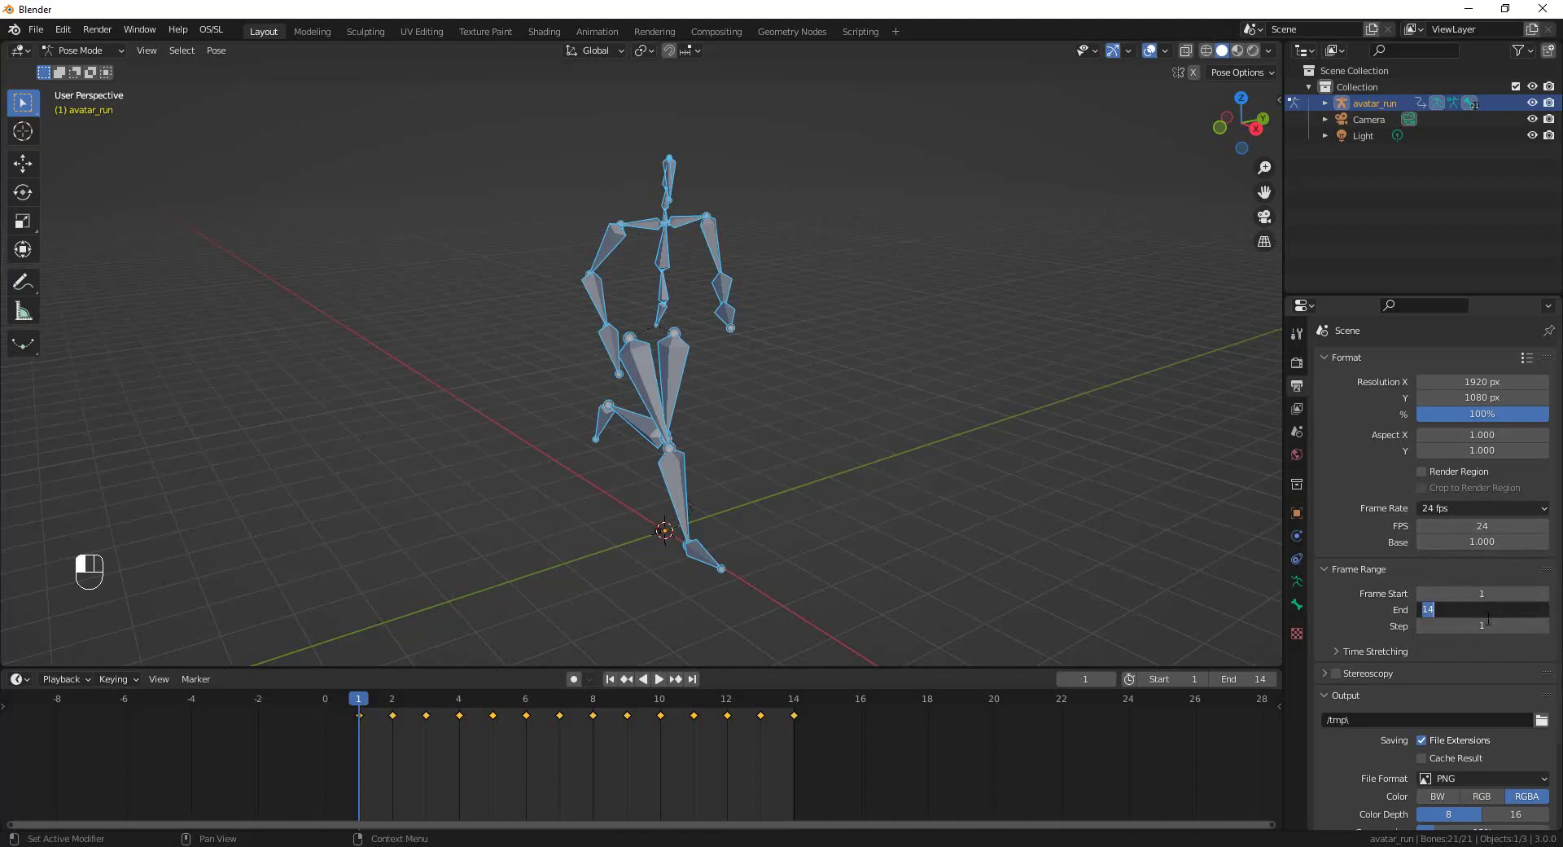
text(20)
key(Return)
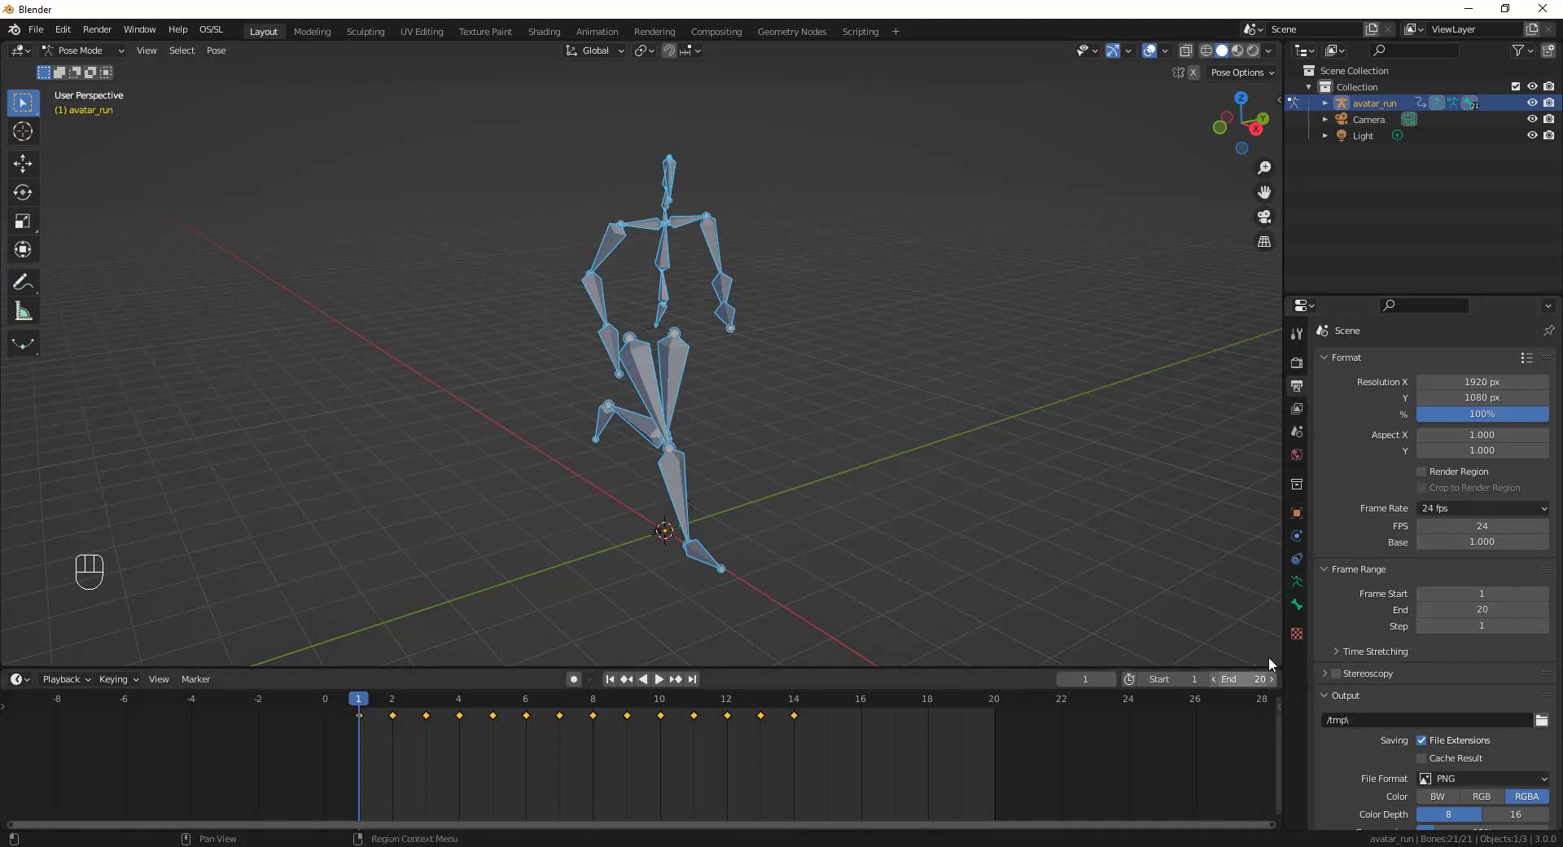
key(ctrl+z)
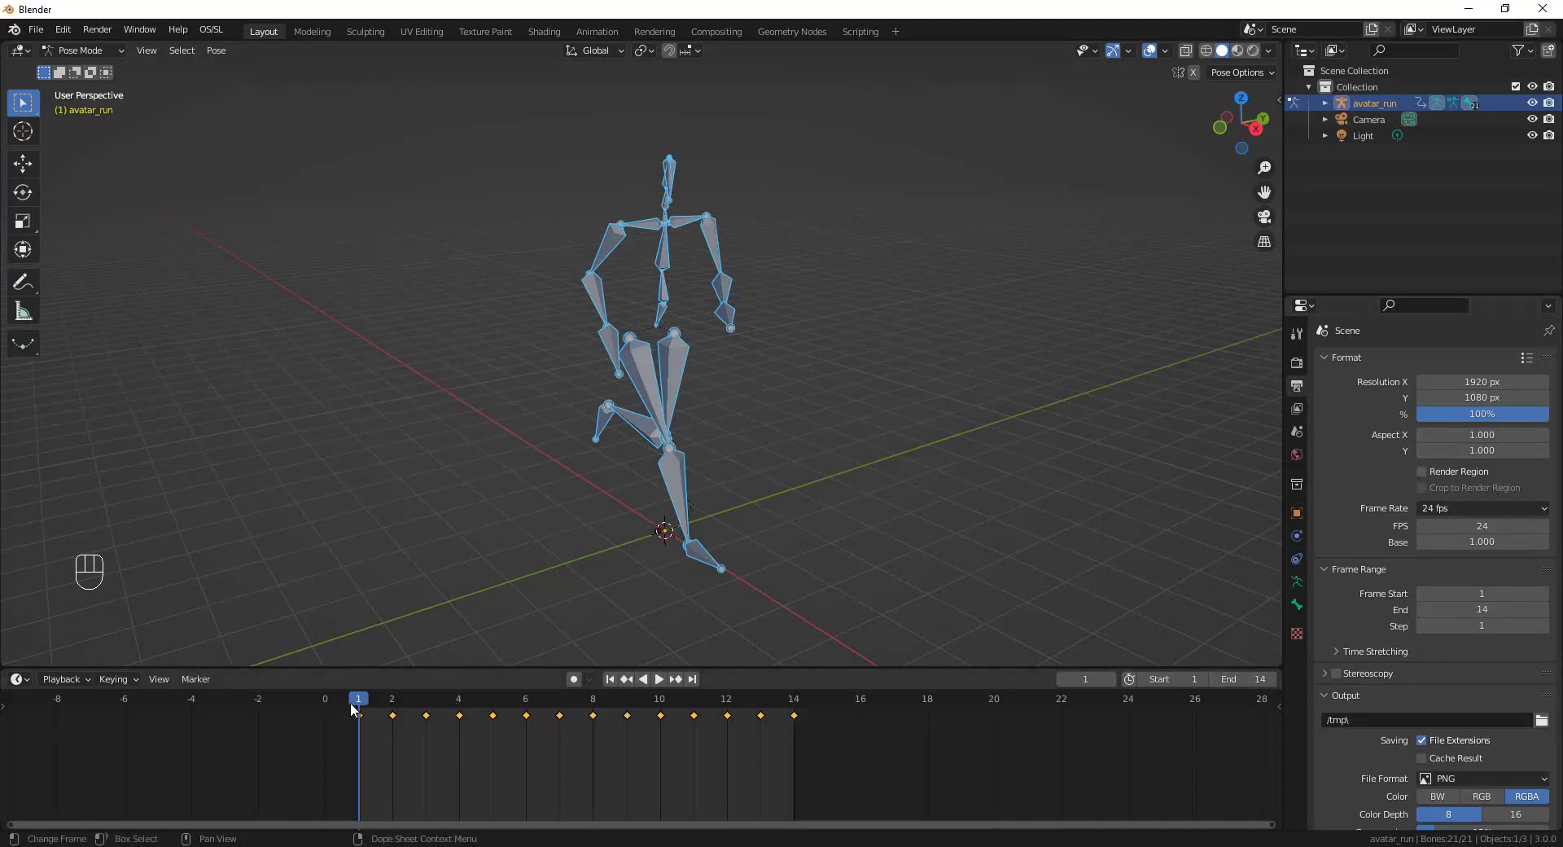
Play the run animation and switch the Frame Rate preset to Custom.
click(659, 683)
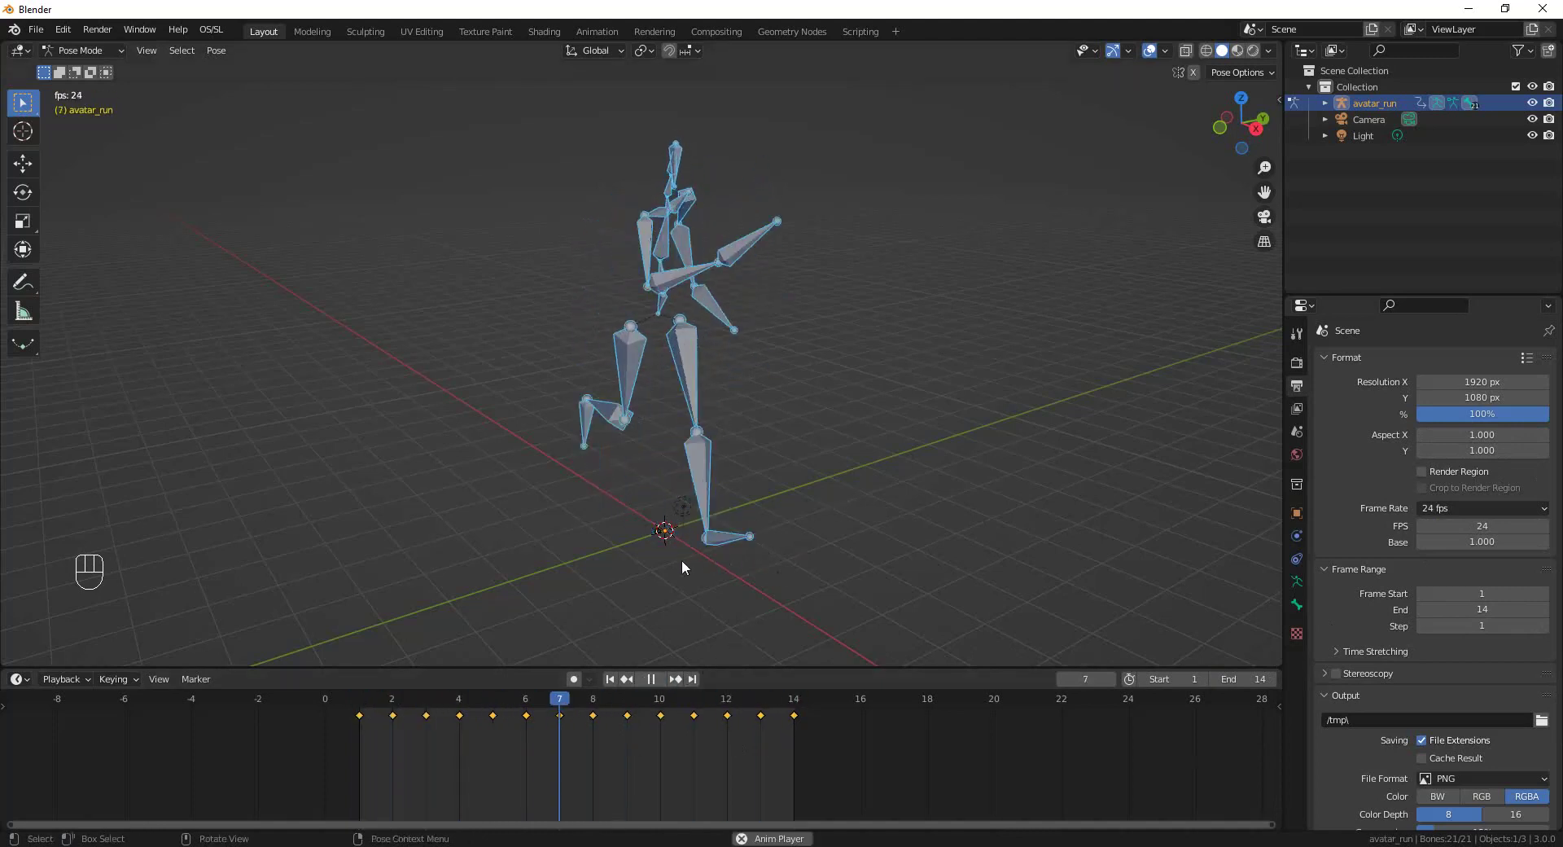
mouse_move(682, 559)
middle_down()
mouse_move(637, 549)
mouse_move(984, 574)
mouse_move(934, 590)
mouse_move(677, 584)
mouse_move(646, 570)
mouse_move(662, 567)
middle_up()
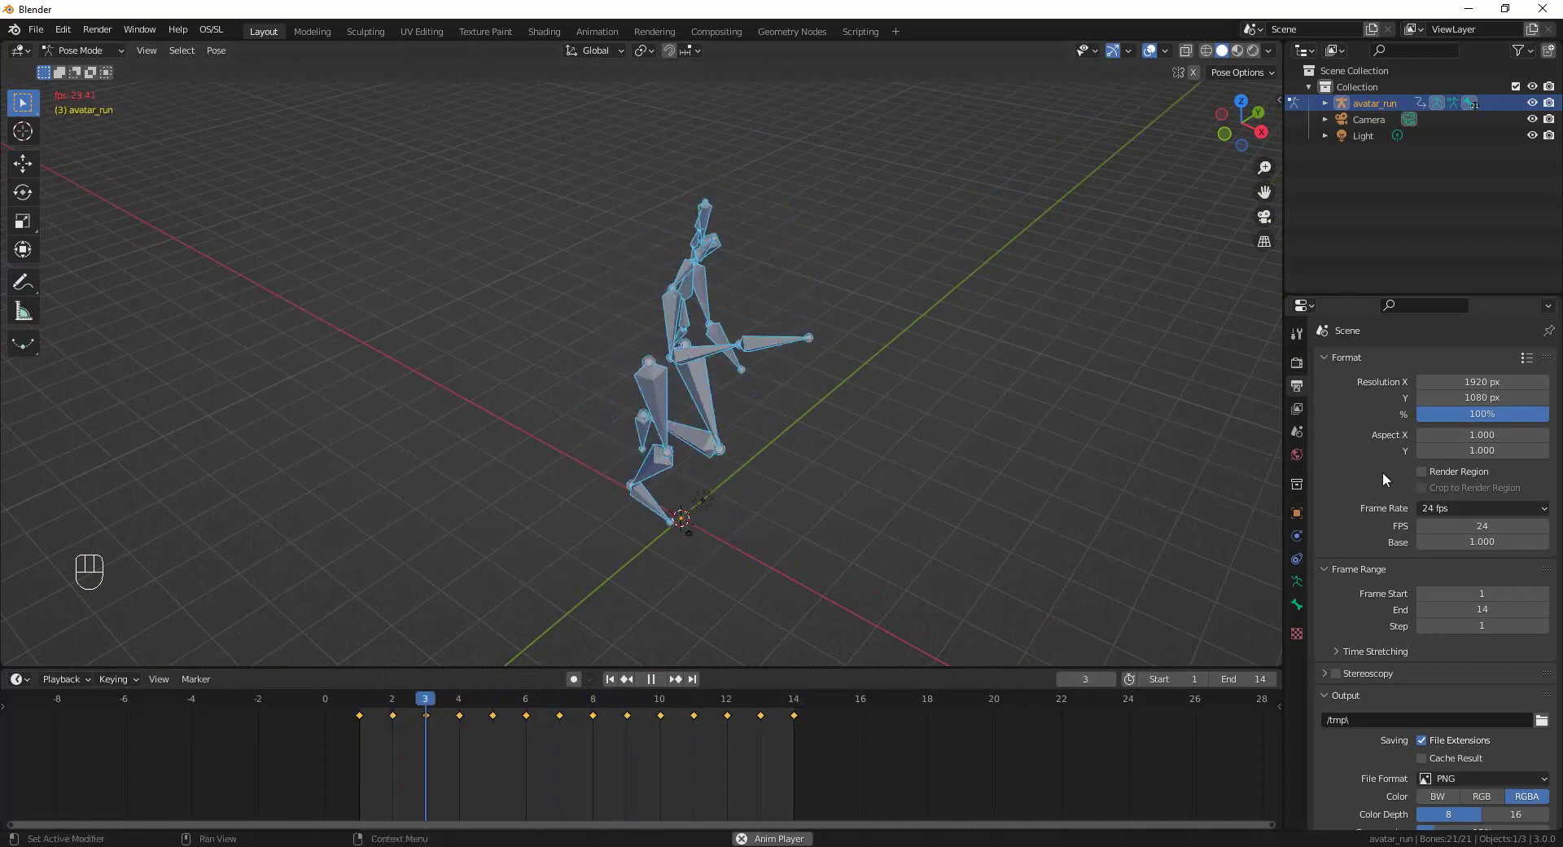
click(1478, 505)
click(1483, 688)
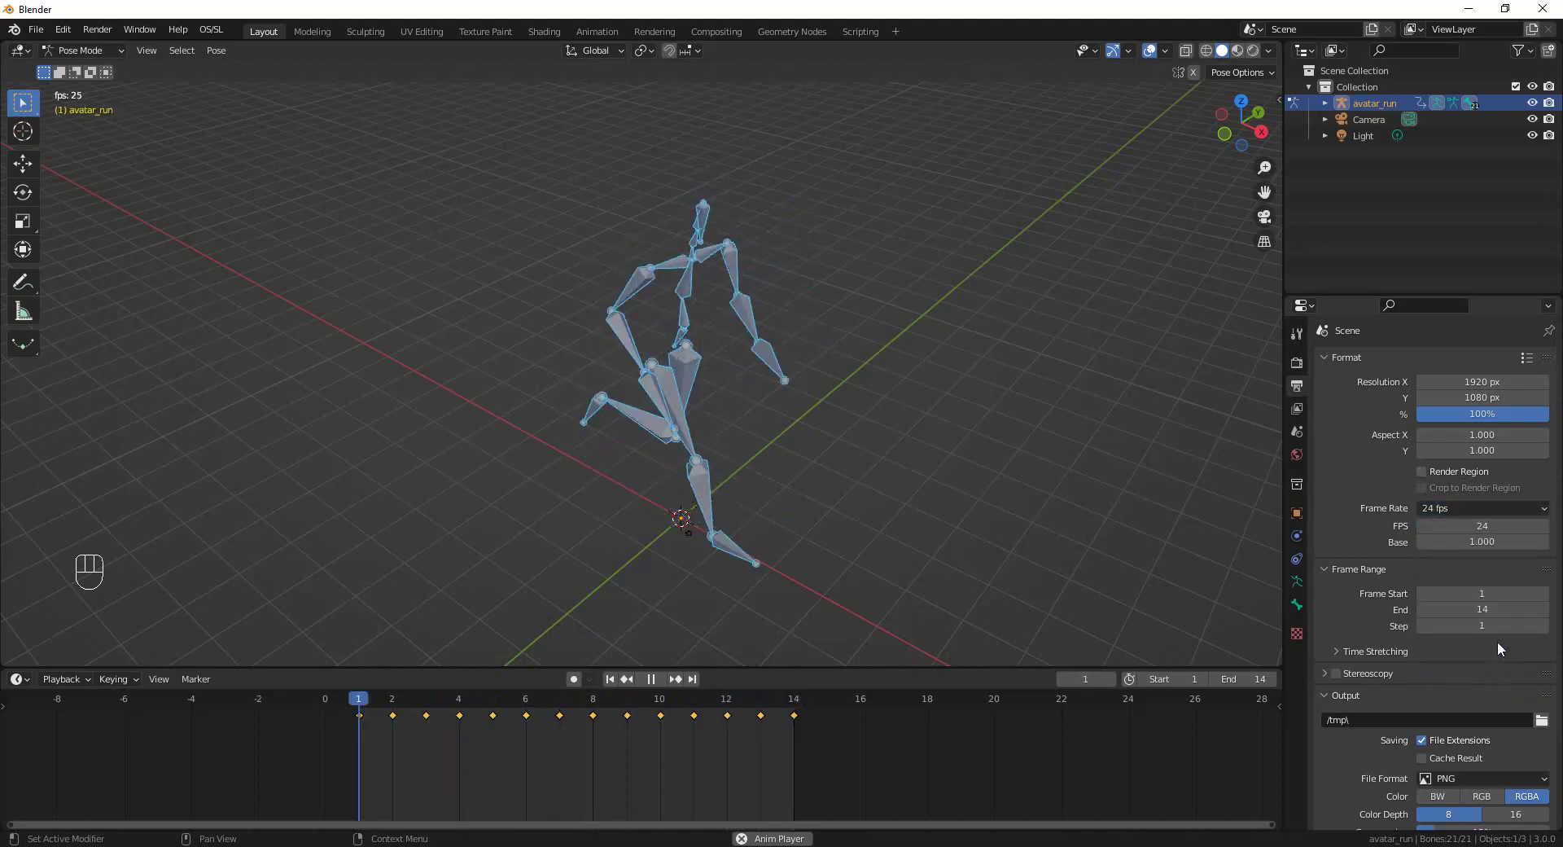
click(1453, 504)
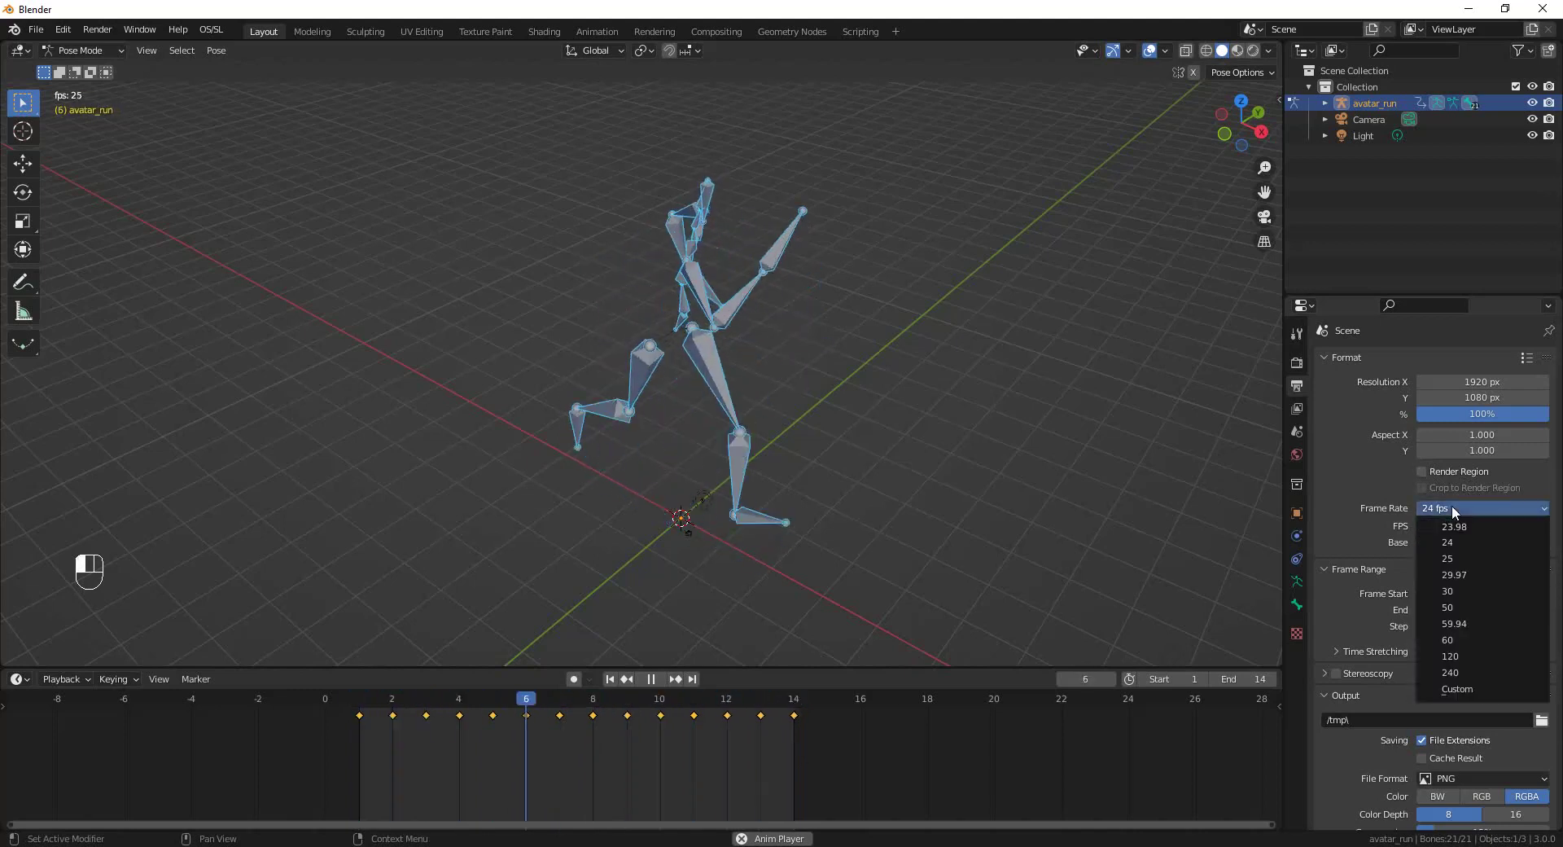
click(1454, 505)
click(1455, 505)
click(1484, 682)
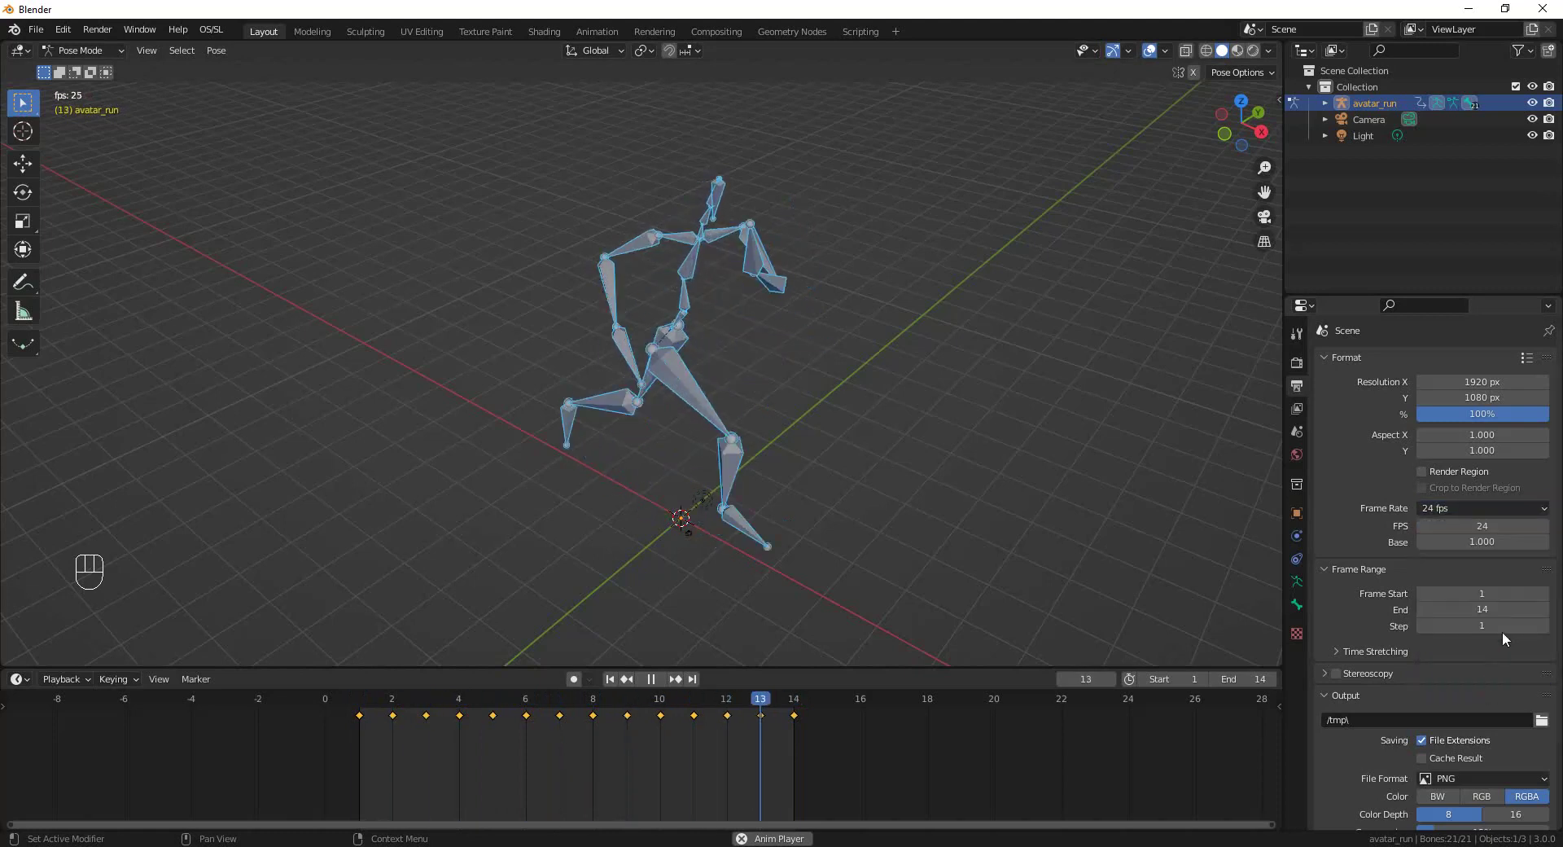
Set the custom FPS to 14 and stop playback.
click(1487, 525)
text(1)
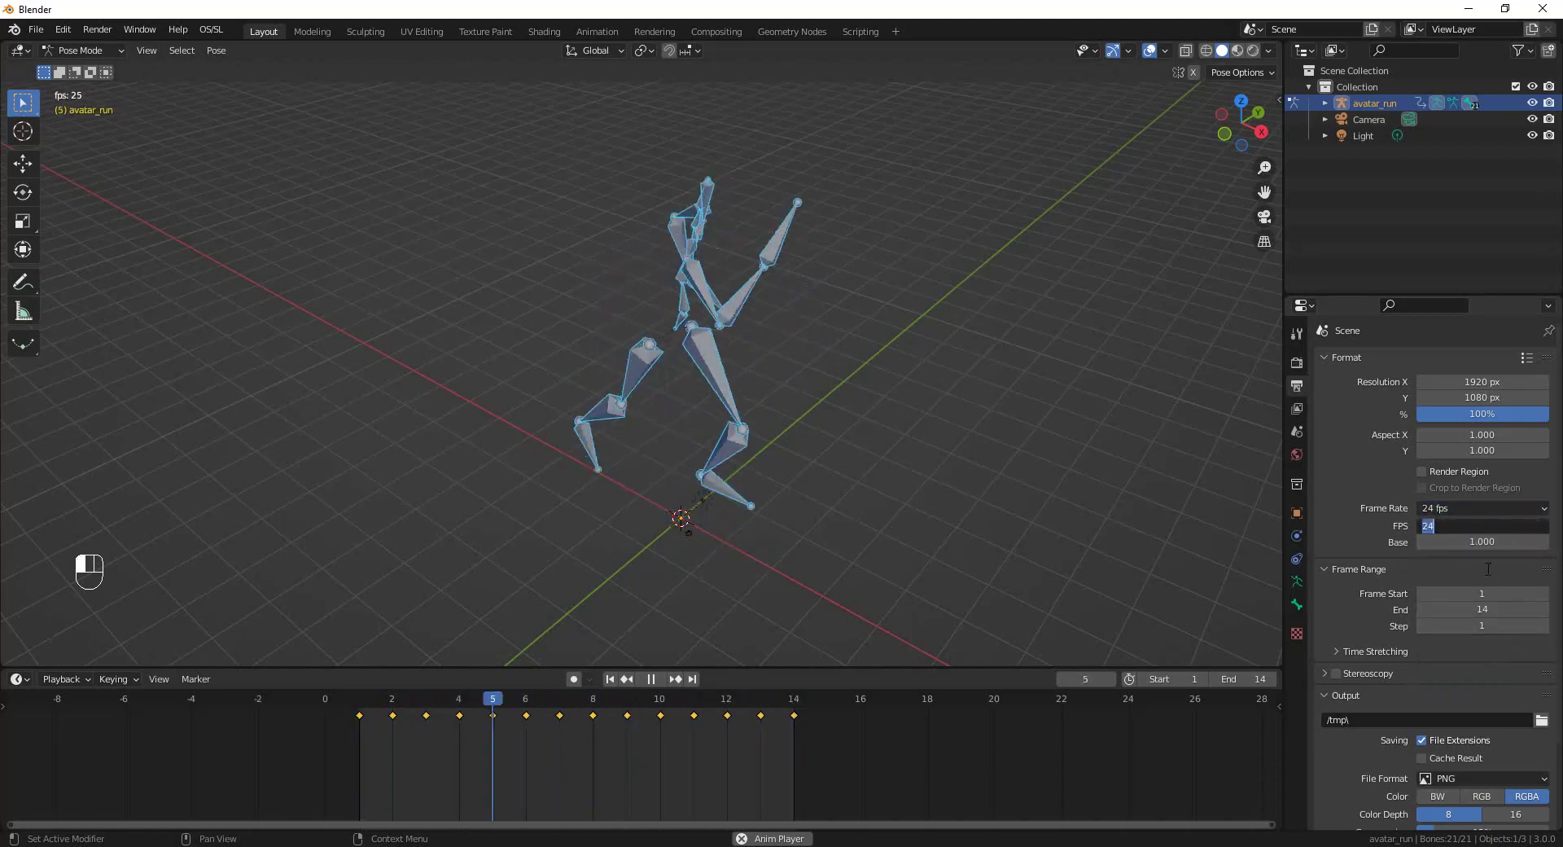
text(4)
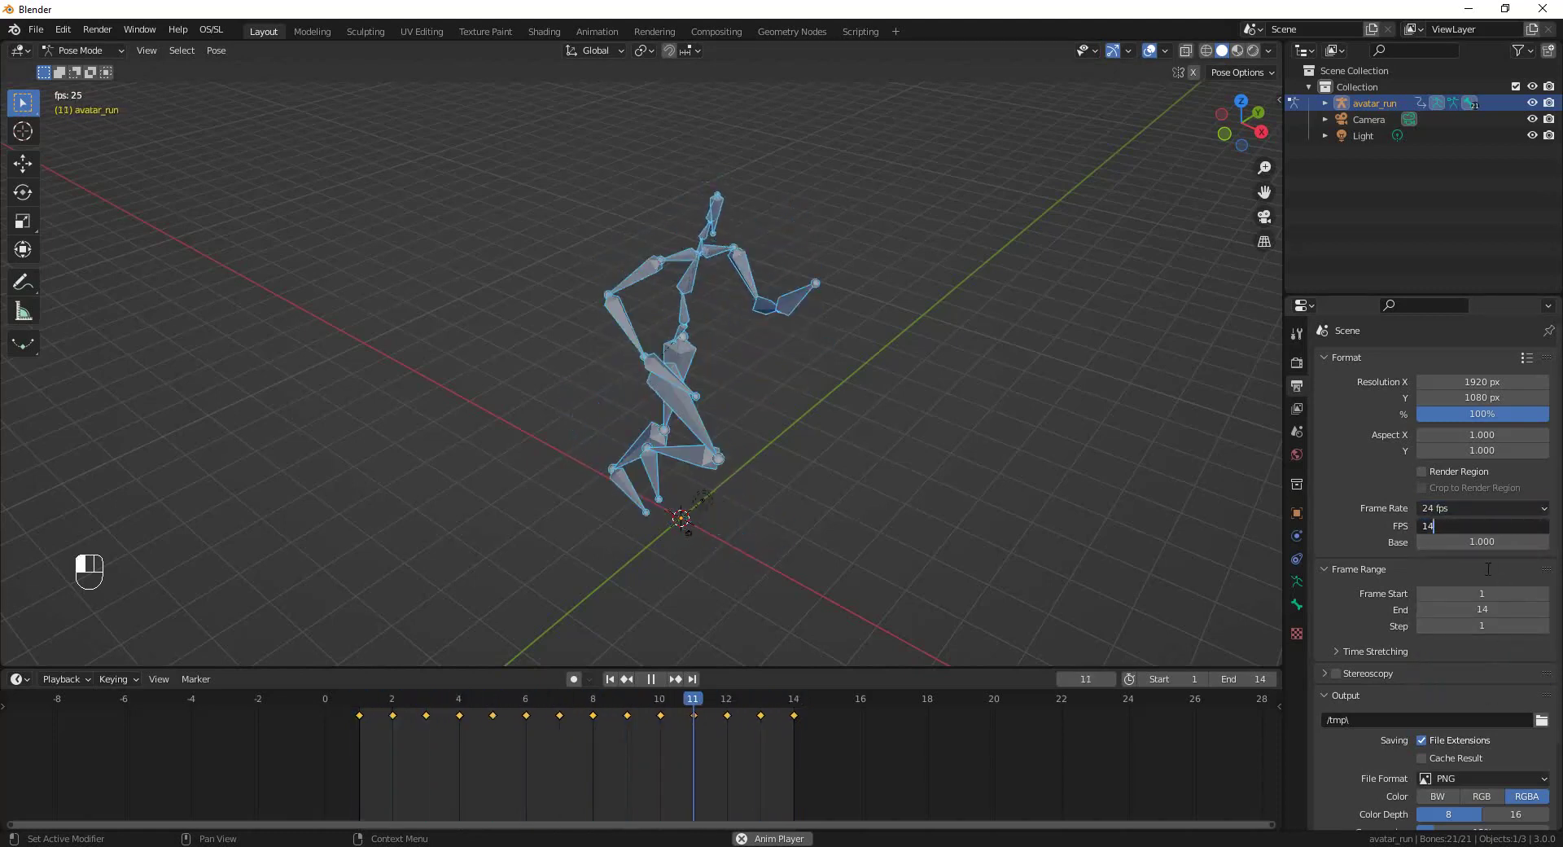
key(Return)
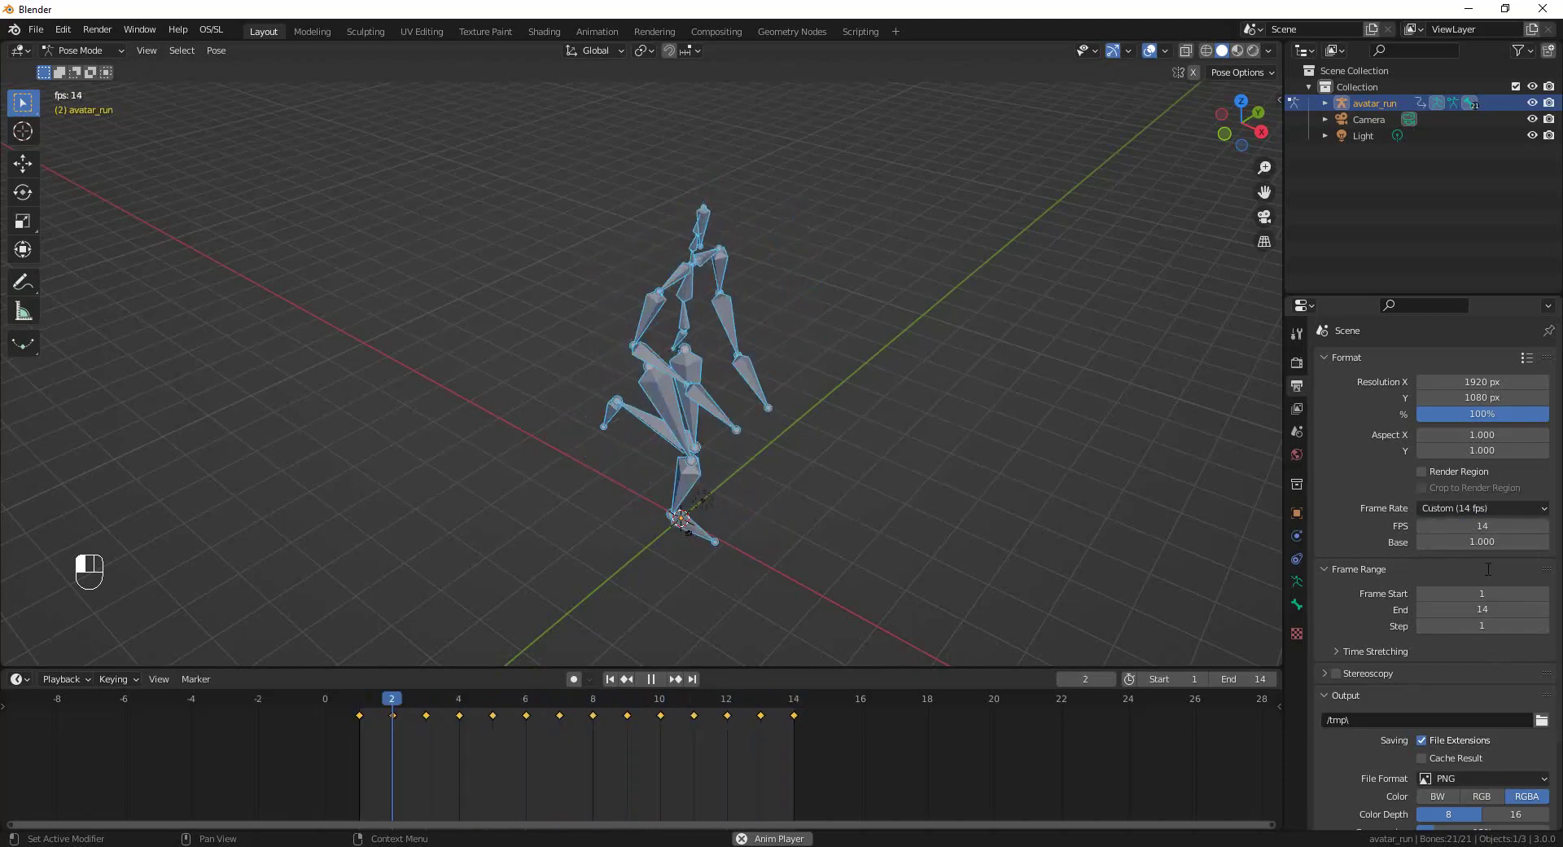
key(Escape)
middle_drag(895, 407, 863, 403)
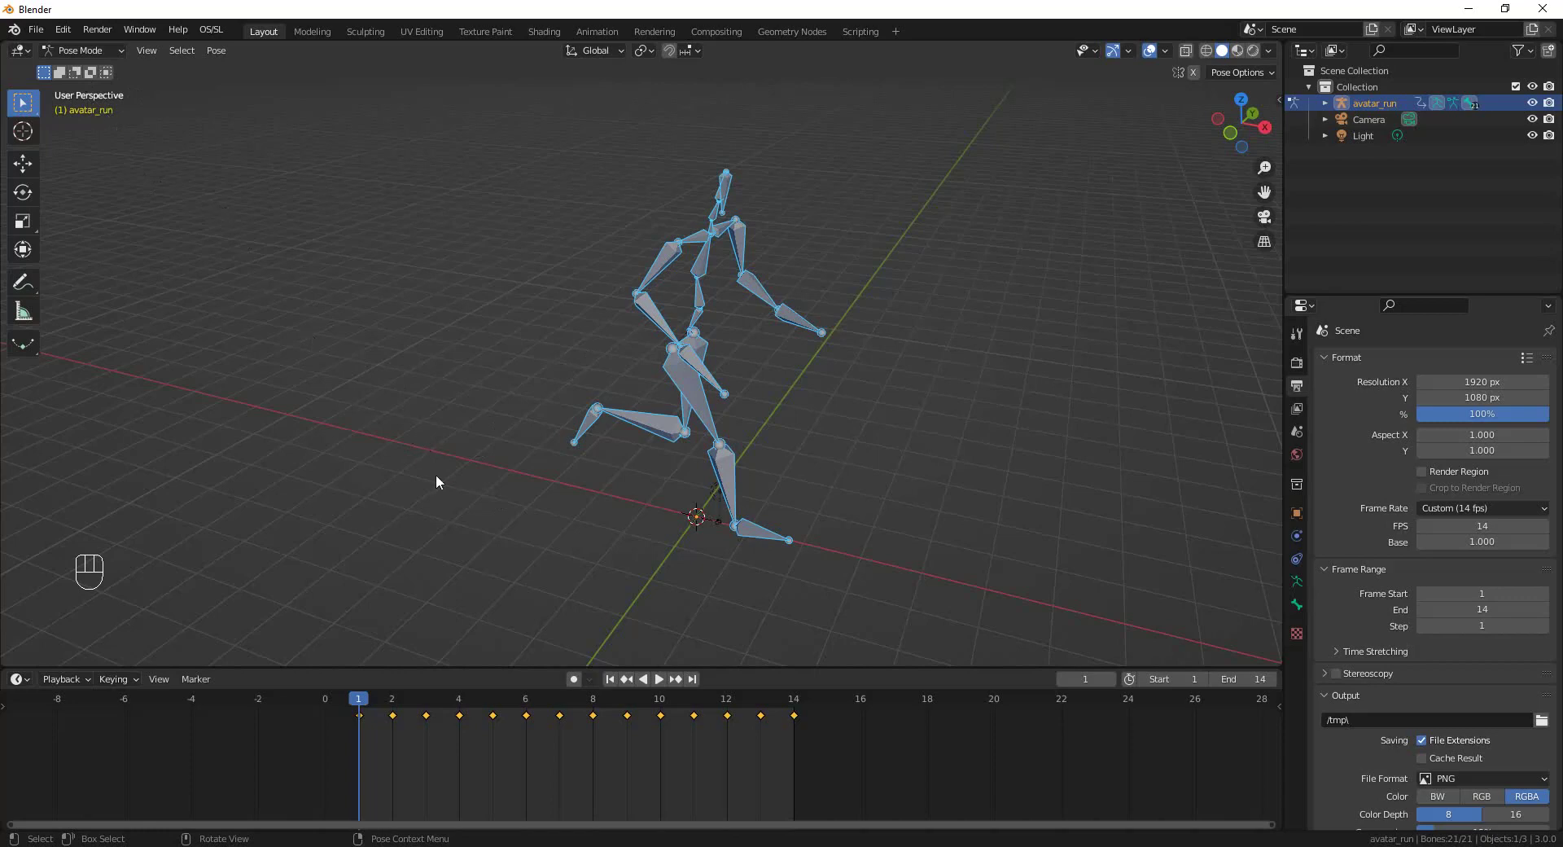
mouse_move(437, 481)
middle_down()
mouse_move(485, 468)
mouse_move(404, 478)
mouse_move(440, 489)
middle_up()
click(658, 679)
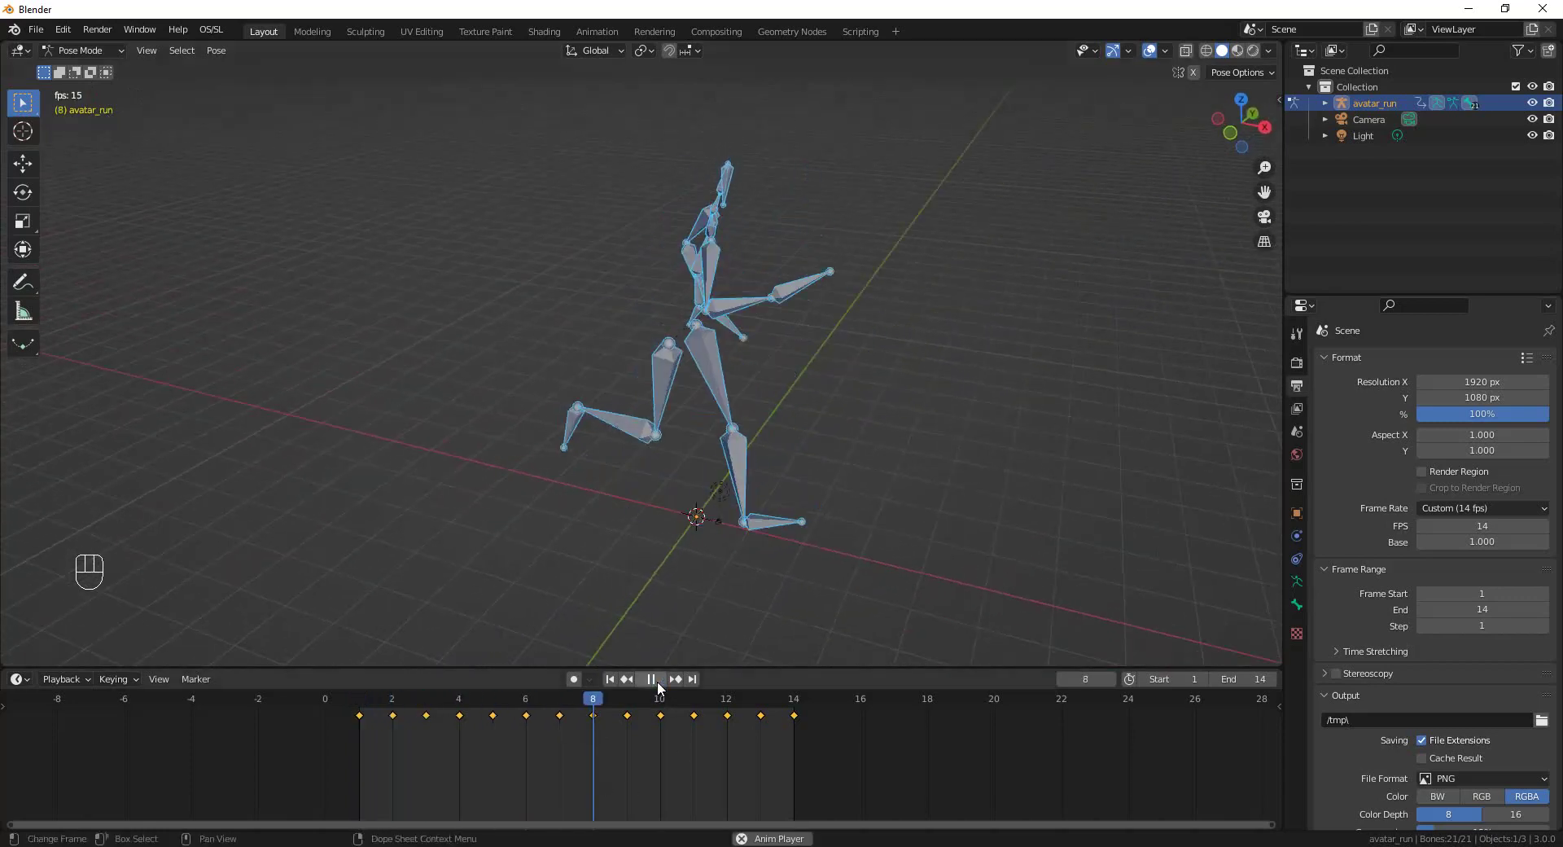
click(659, 679)
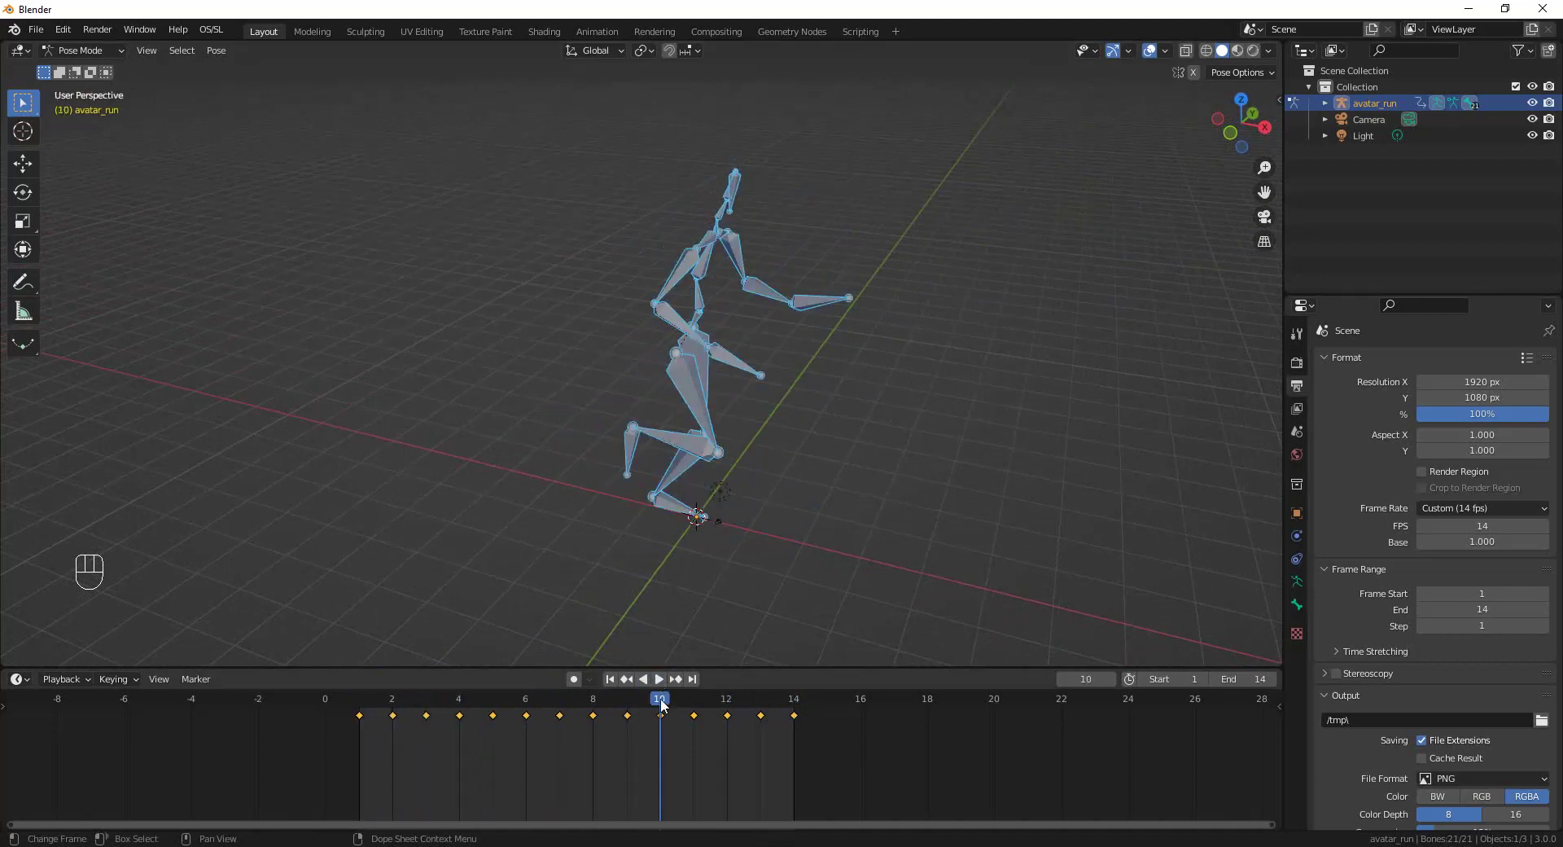
drag(661, 705, 359, 705)
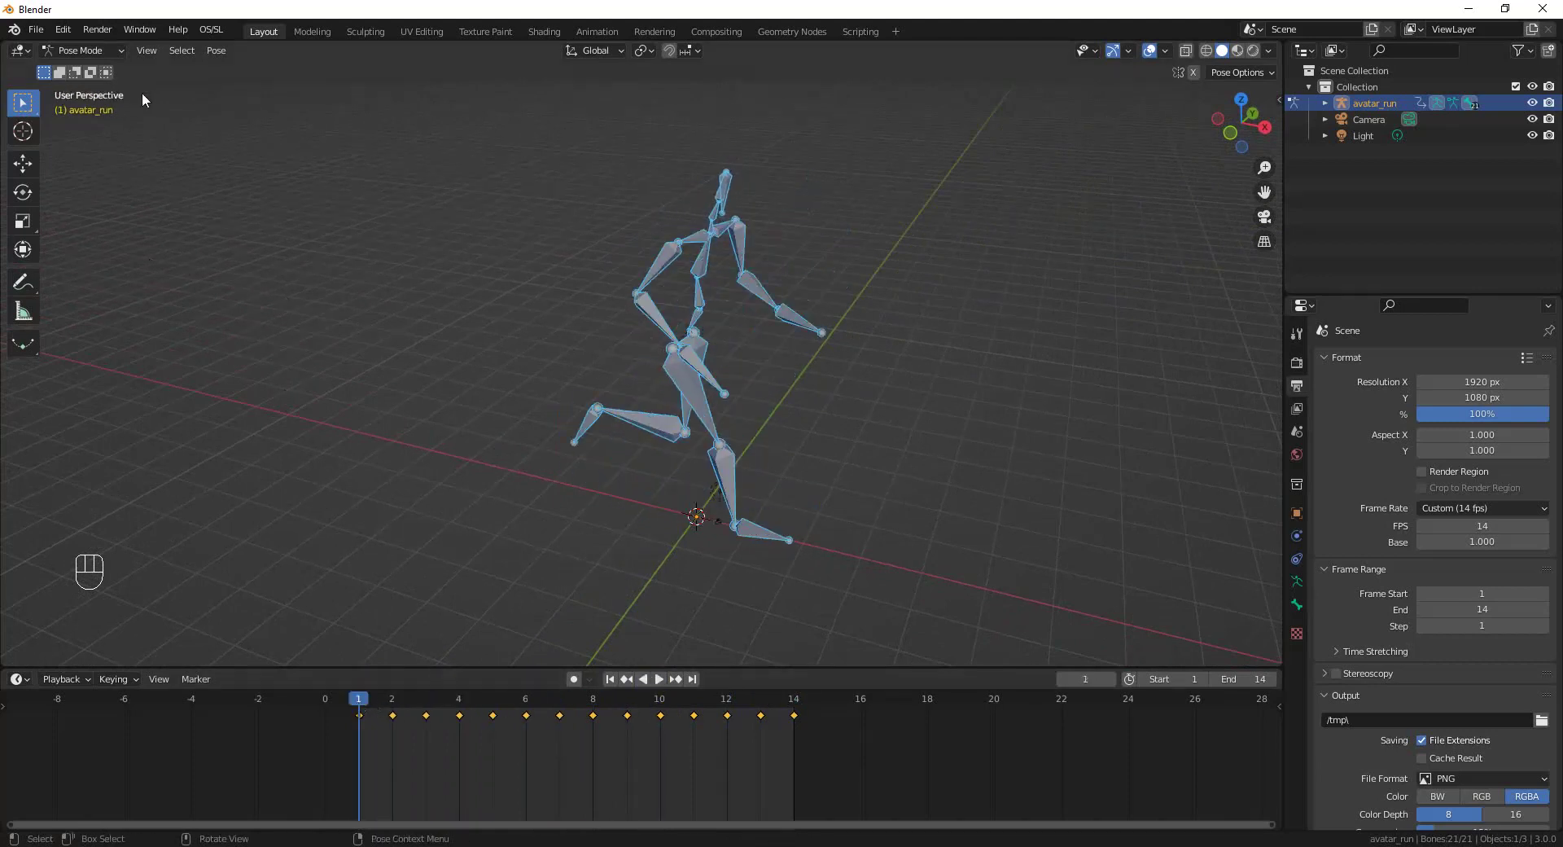
Start a Motion Capture (.bvh) export with the file name OldRun.bvh.
click(36, 29)
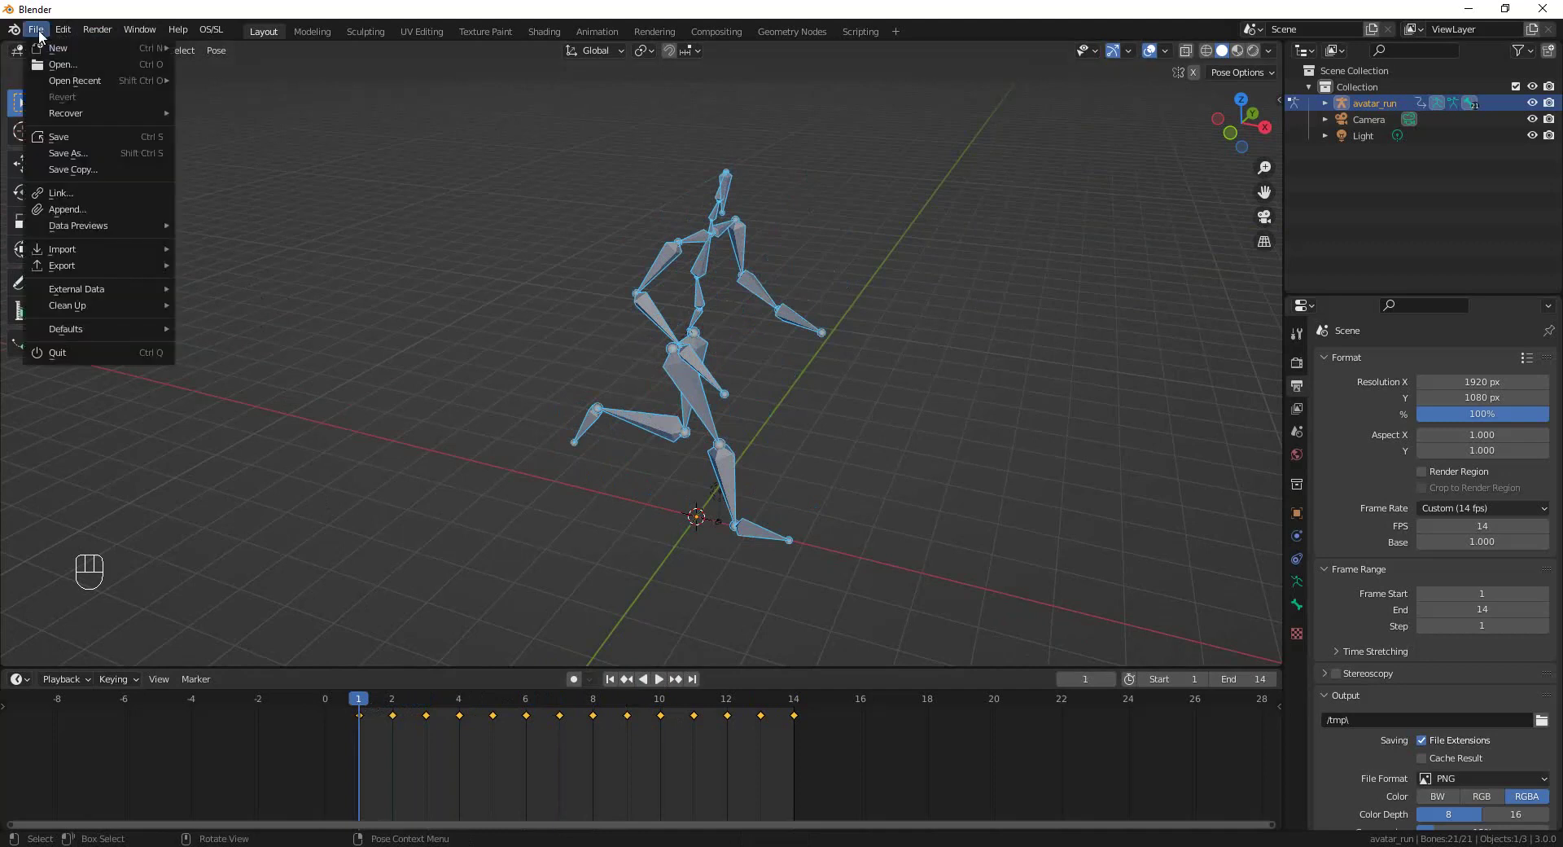
mouse_move(85, 262)
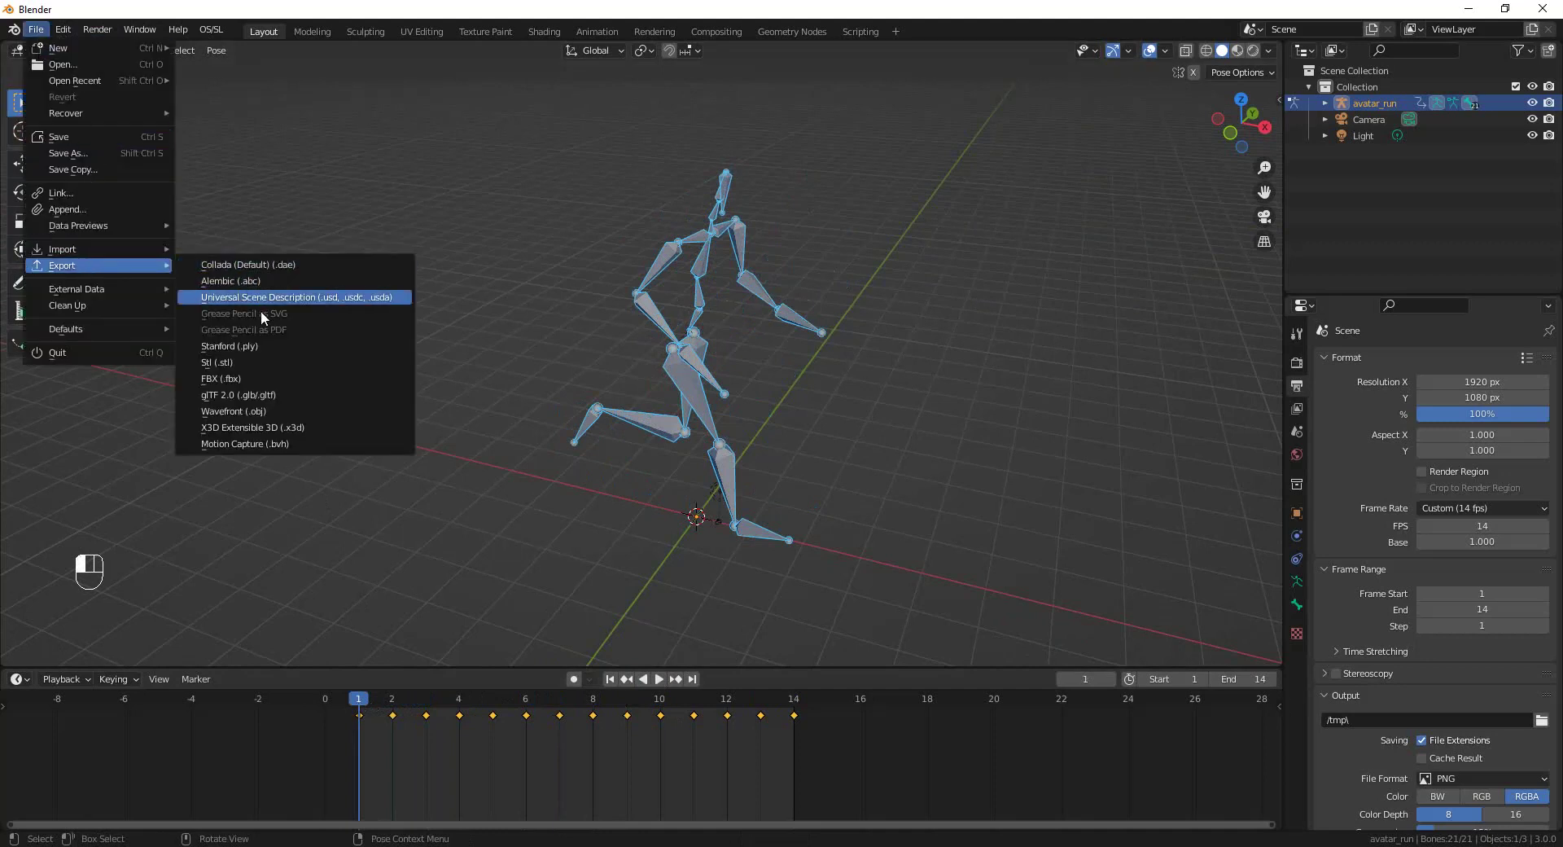
click(250, 444)
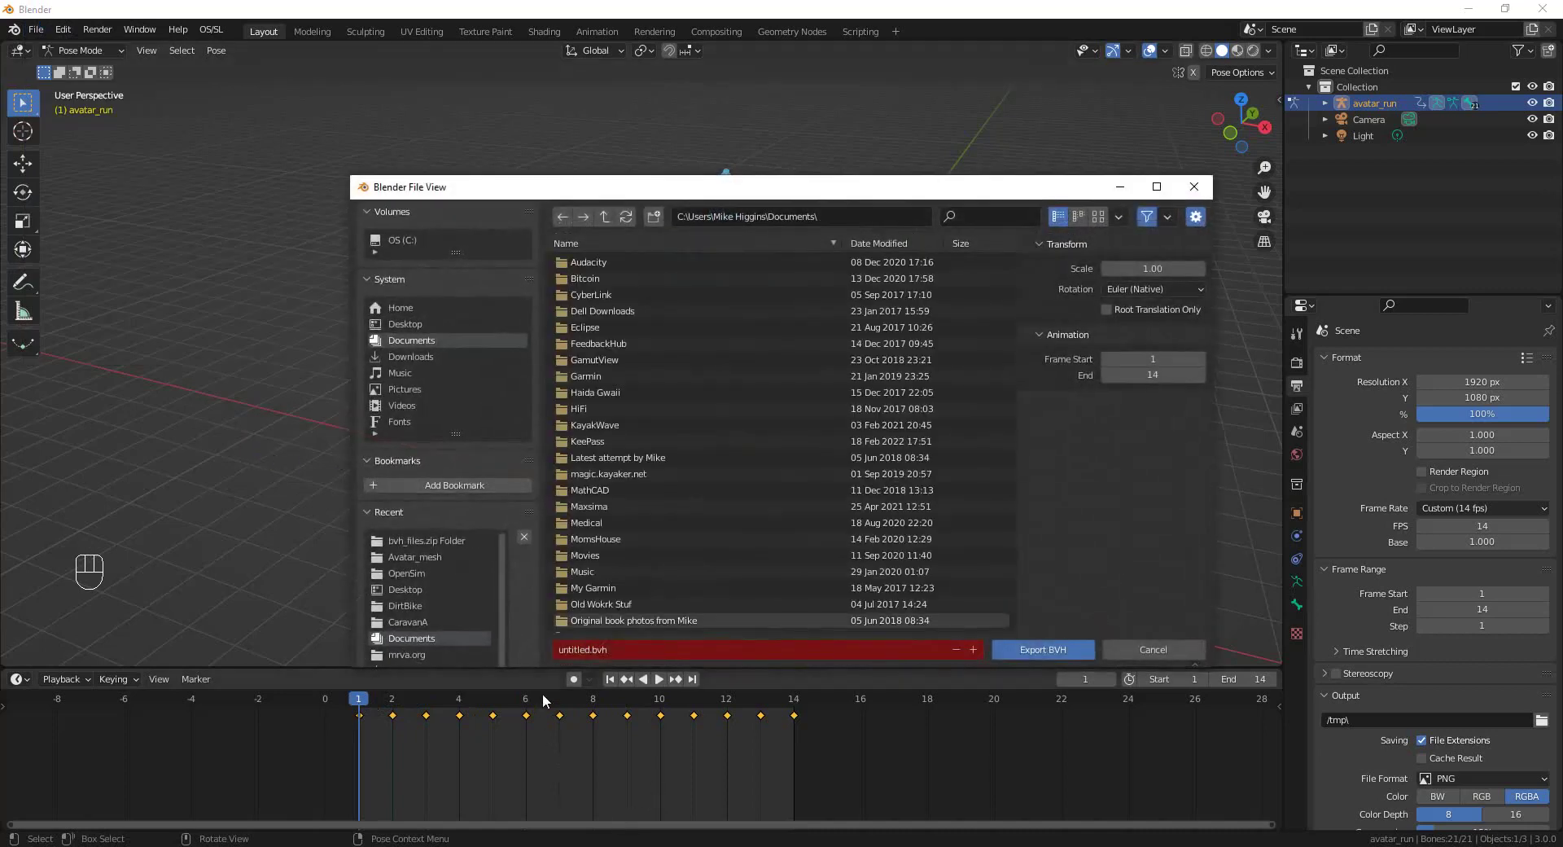
click(587, 649)
key(BackSpace)
key(BackSpace)
key(BackSpace)
key(BackSpace)
key(BackSpace)
key(BackSpace)
key(BackSpace)
key(BackSpace)
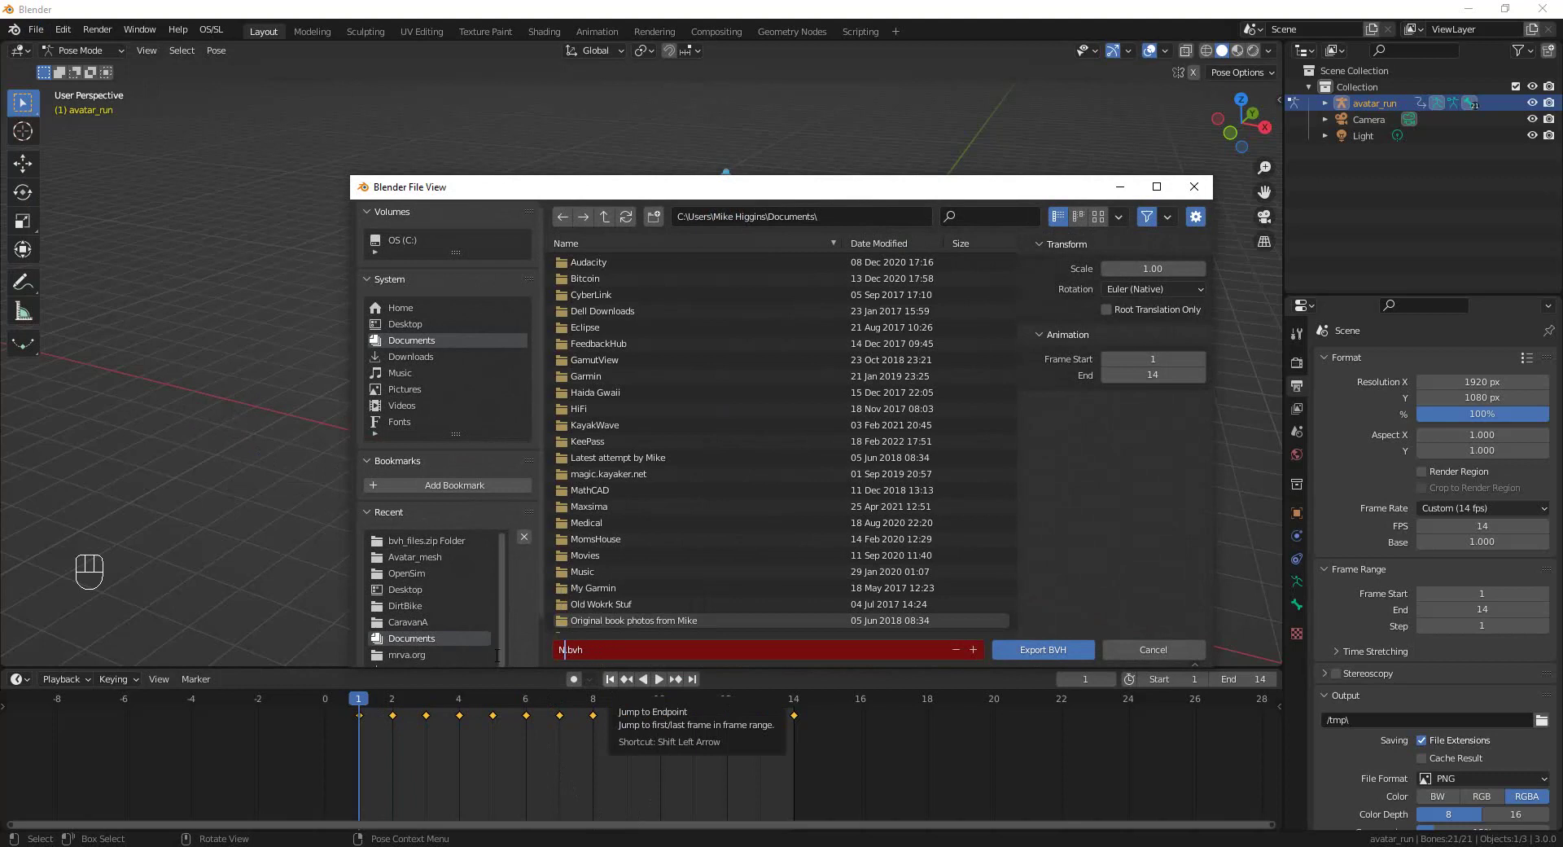
text(OldRun)
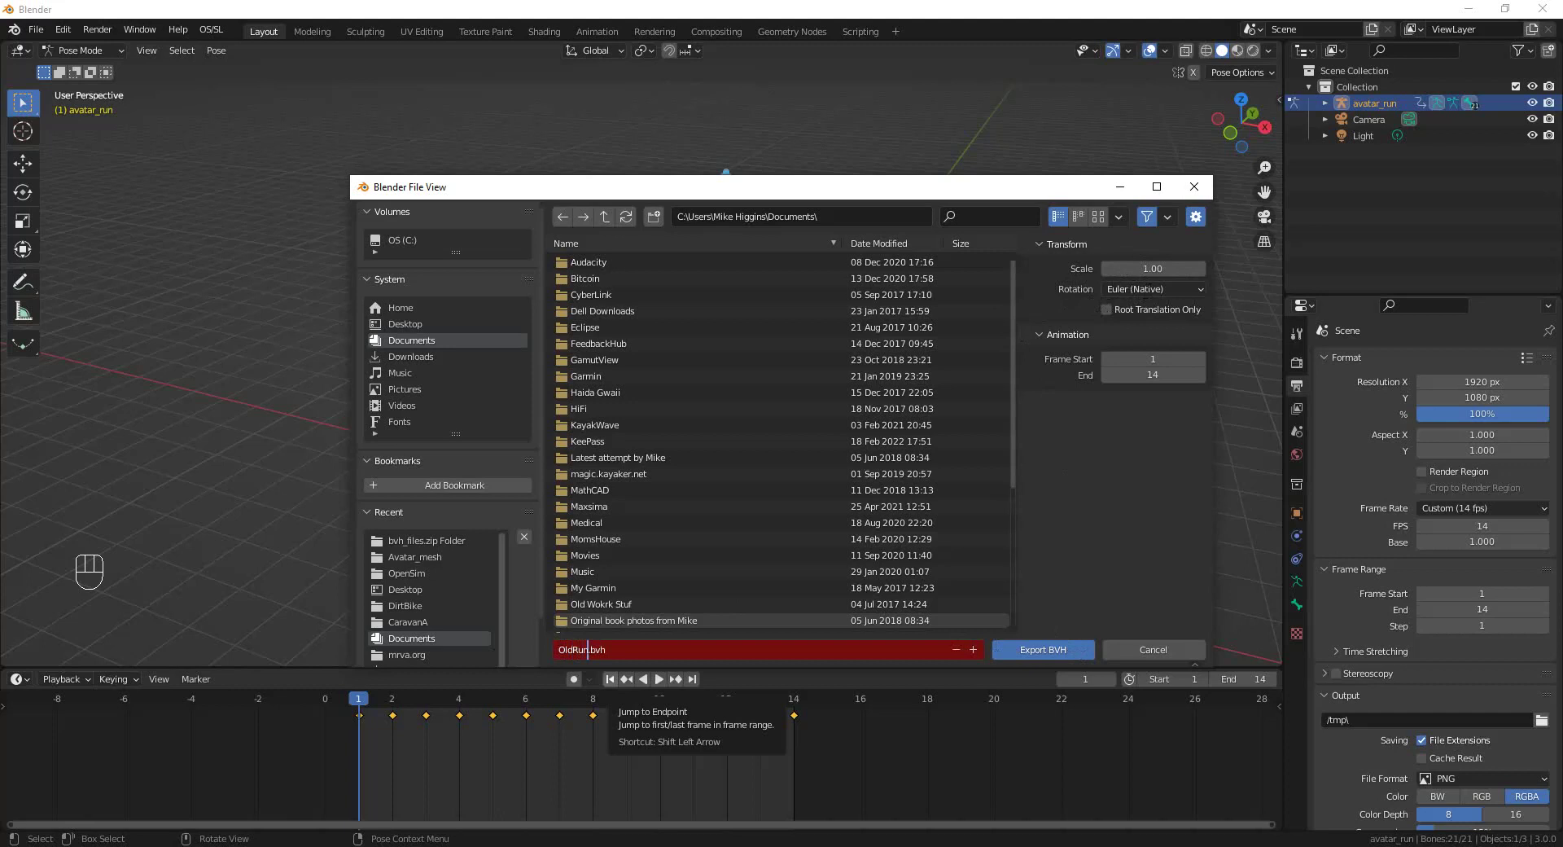
key(Return)
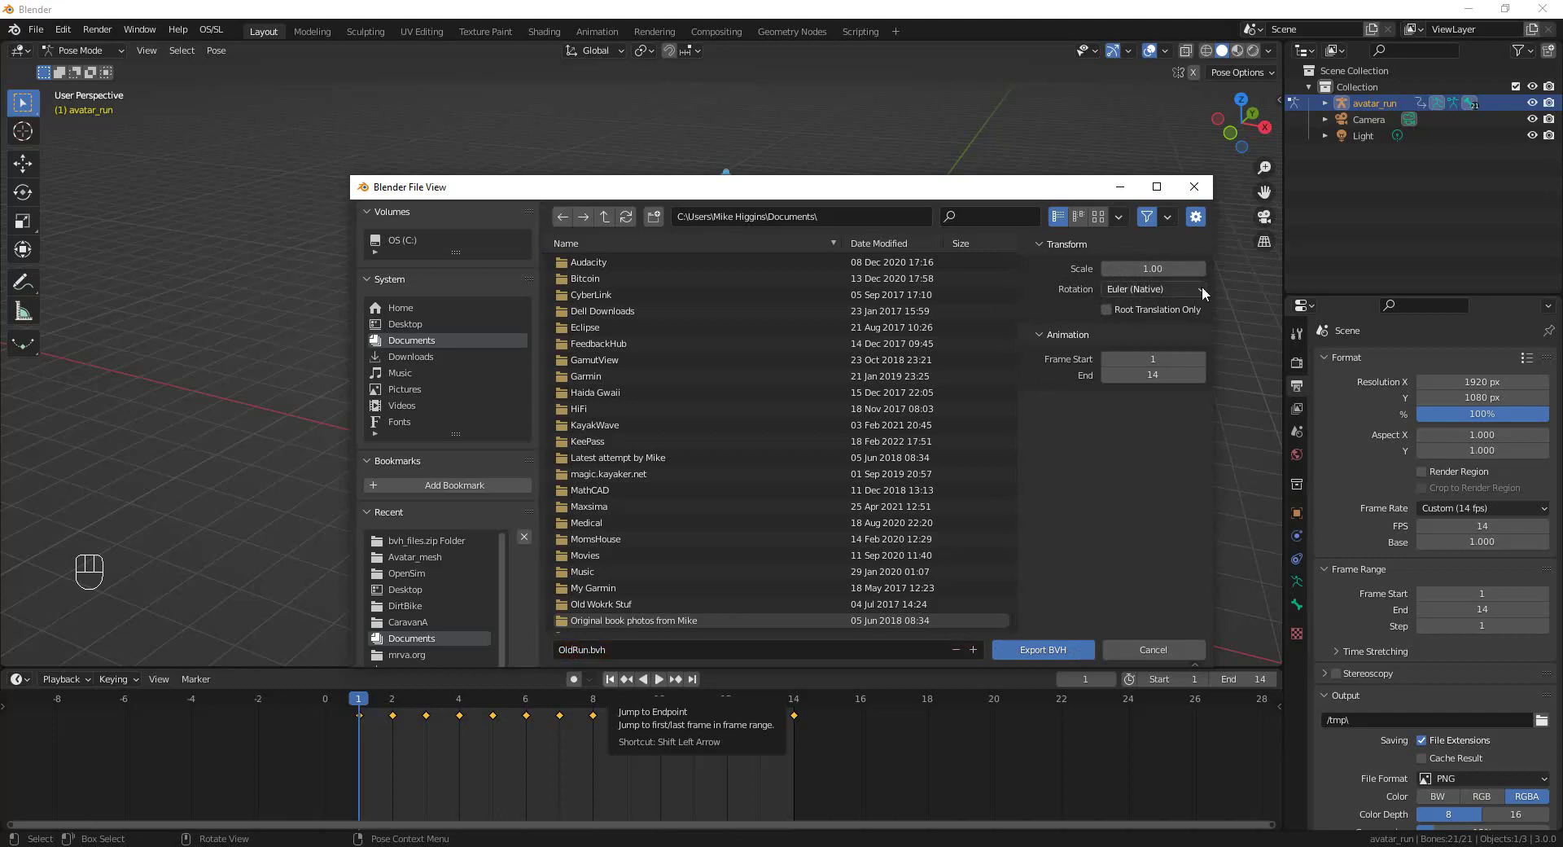
Set rotation to Euler (XYZ), enable Root Translation Only, and target the desktop OpenSim folder.
click(1200, 289)
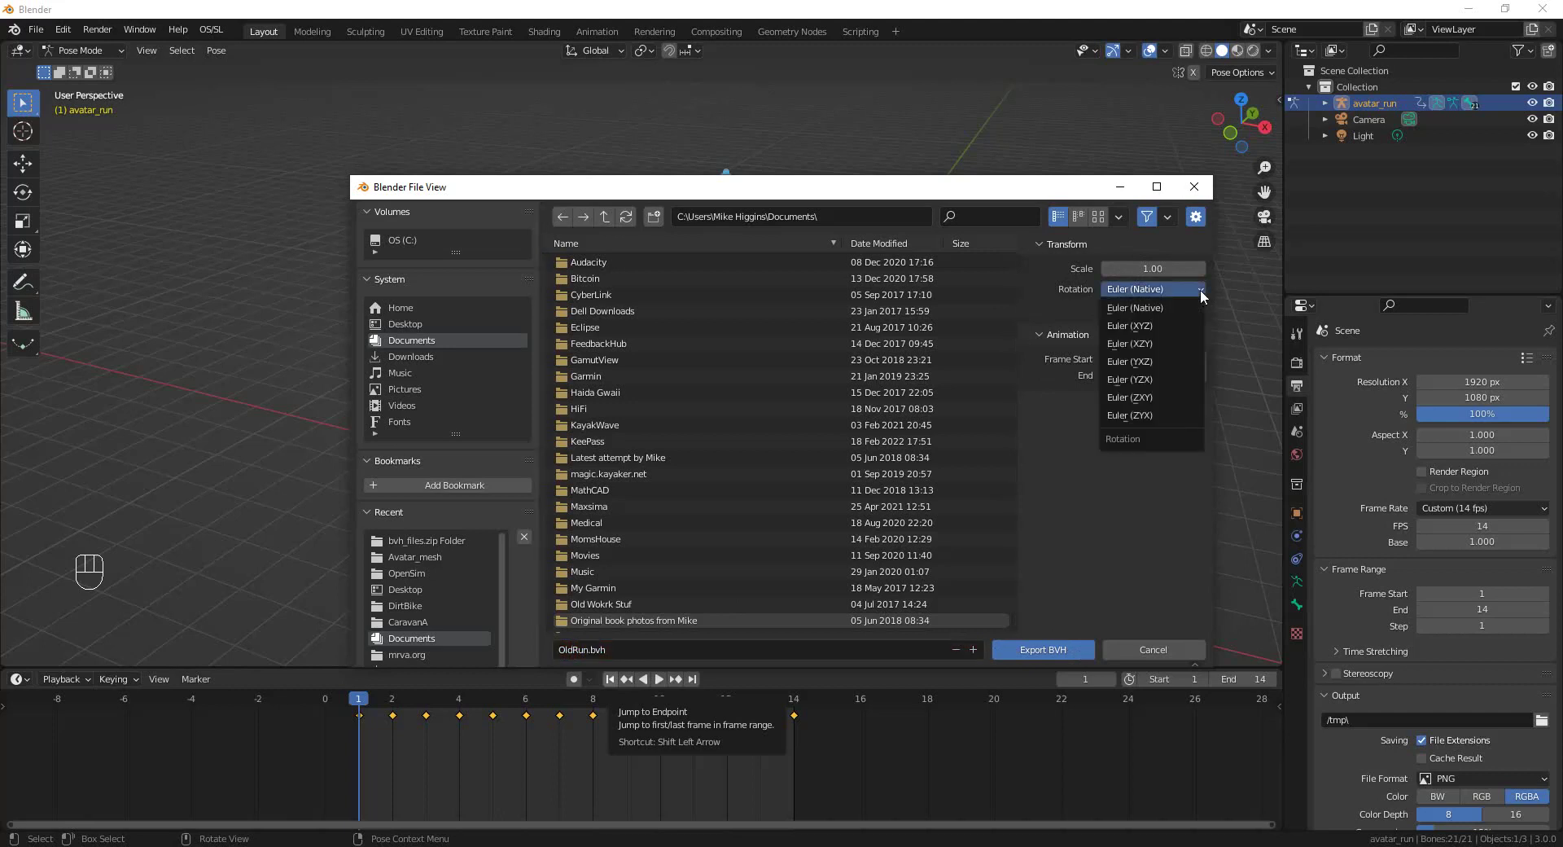
click(1116, 325)
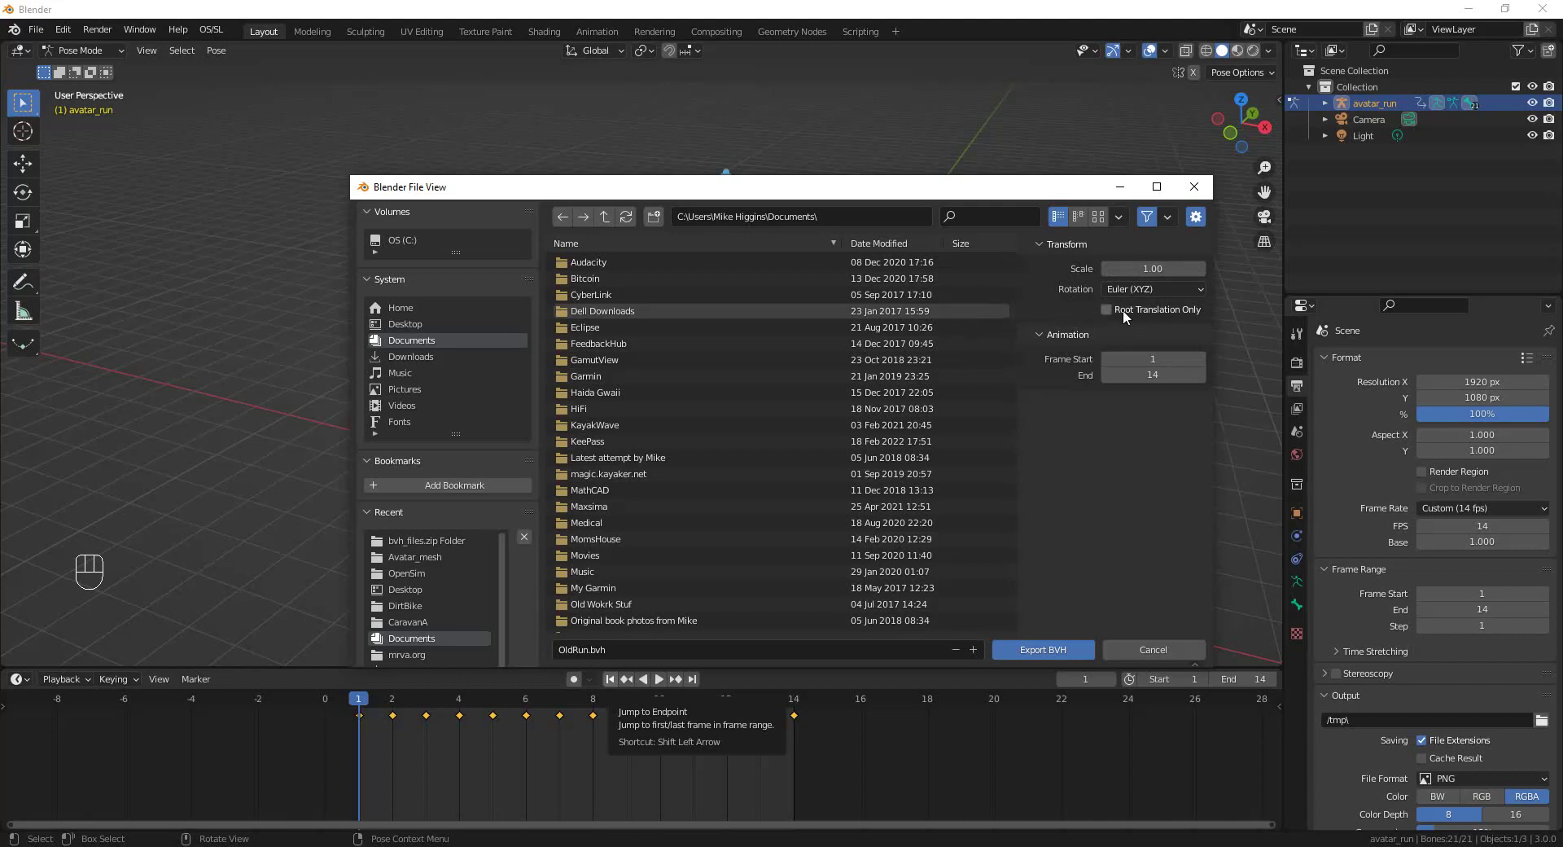
click(1109, 309)
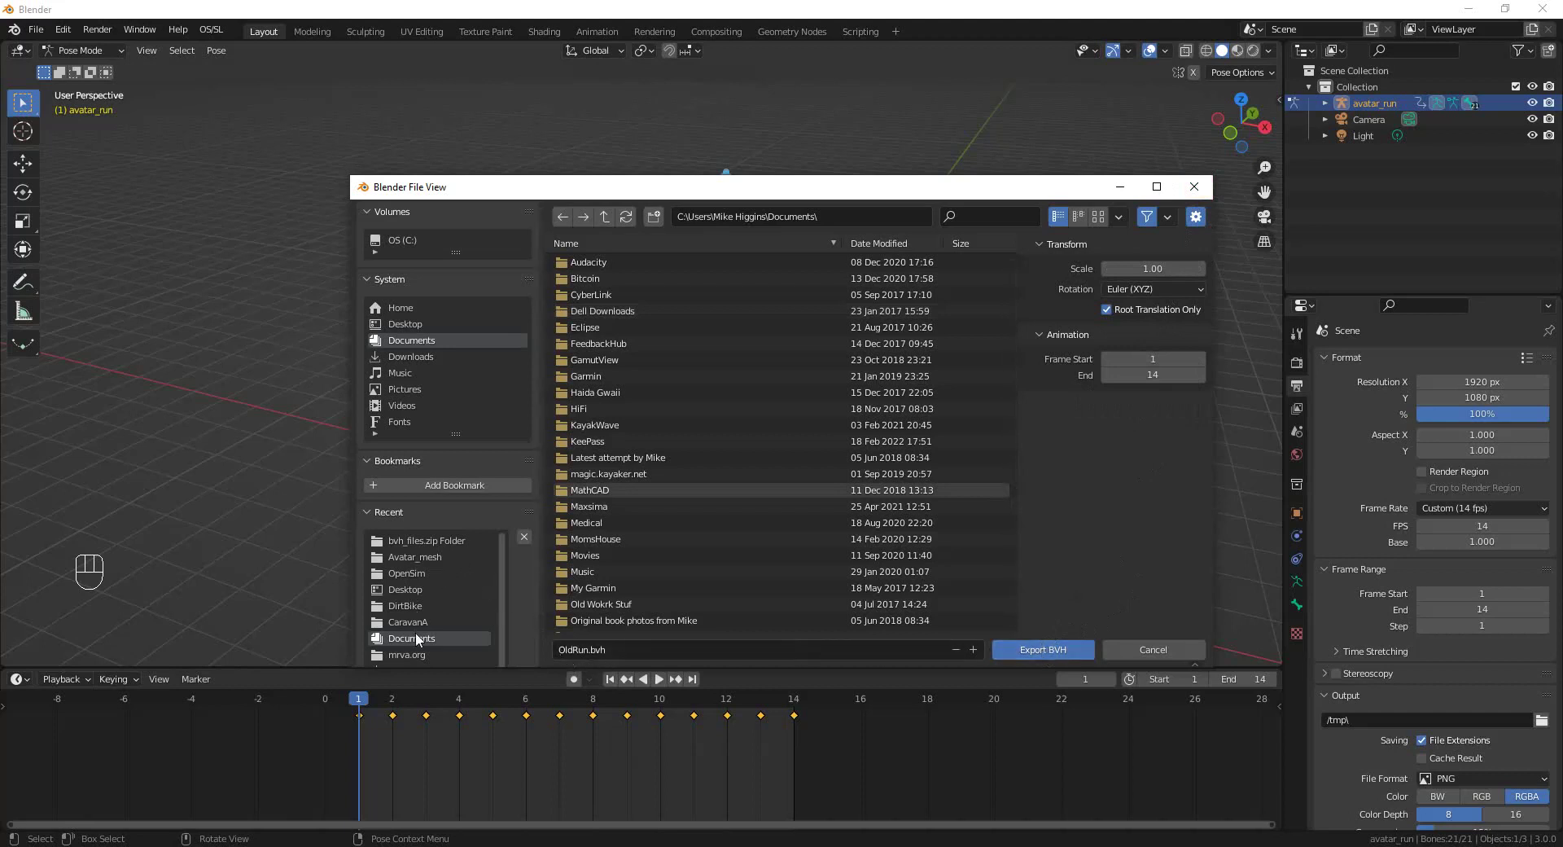
click(418, 574)
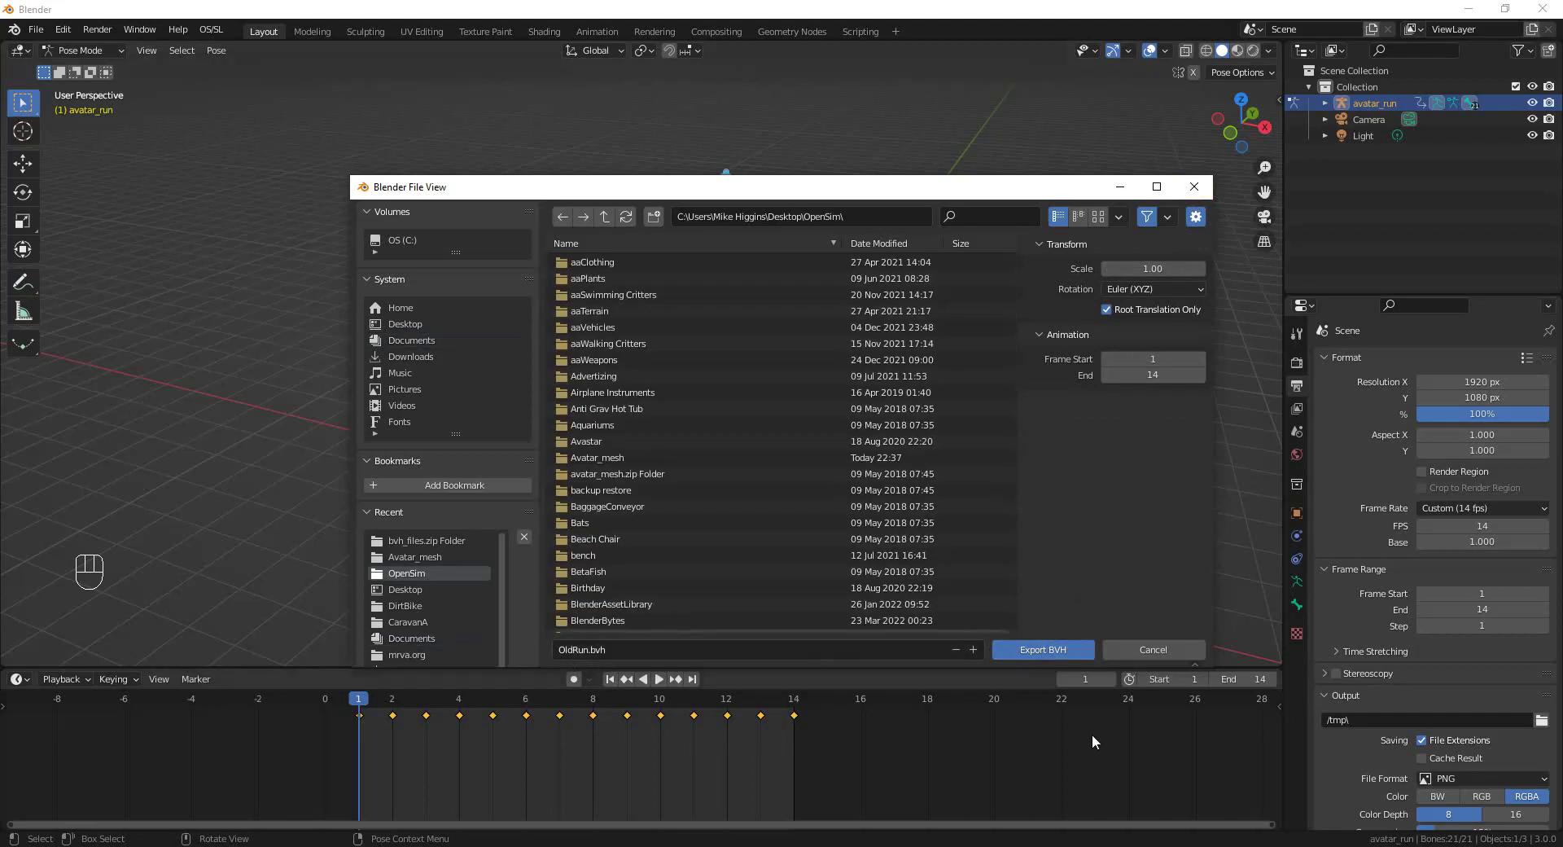
Export the run animation as OldRun.bvh and orbit the view around the skeleton.
click(1042, 650)
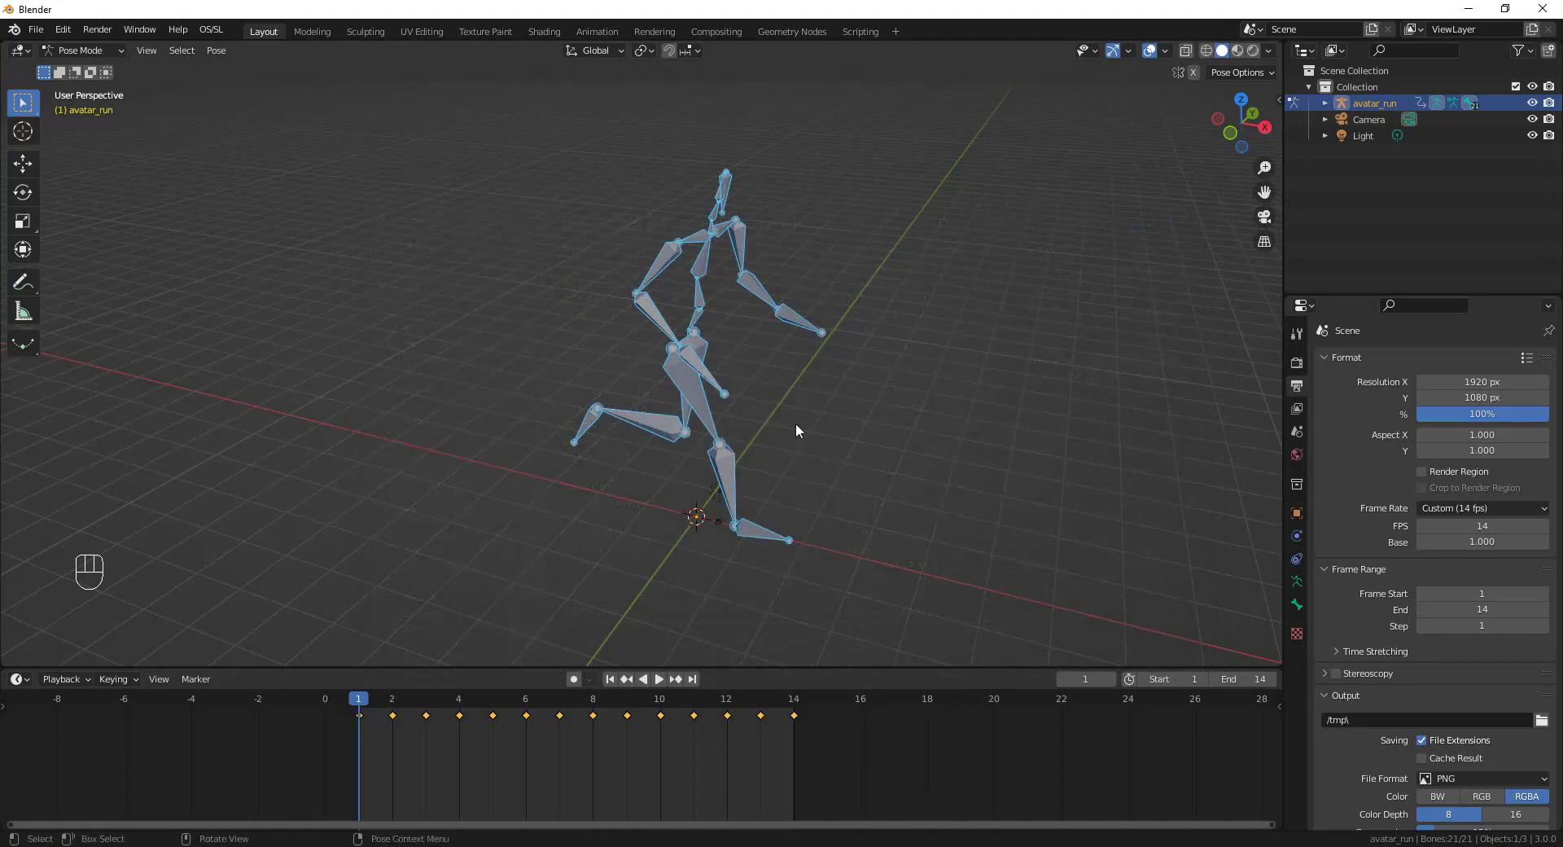
middle_drag(799, 433, 766, 441)
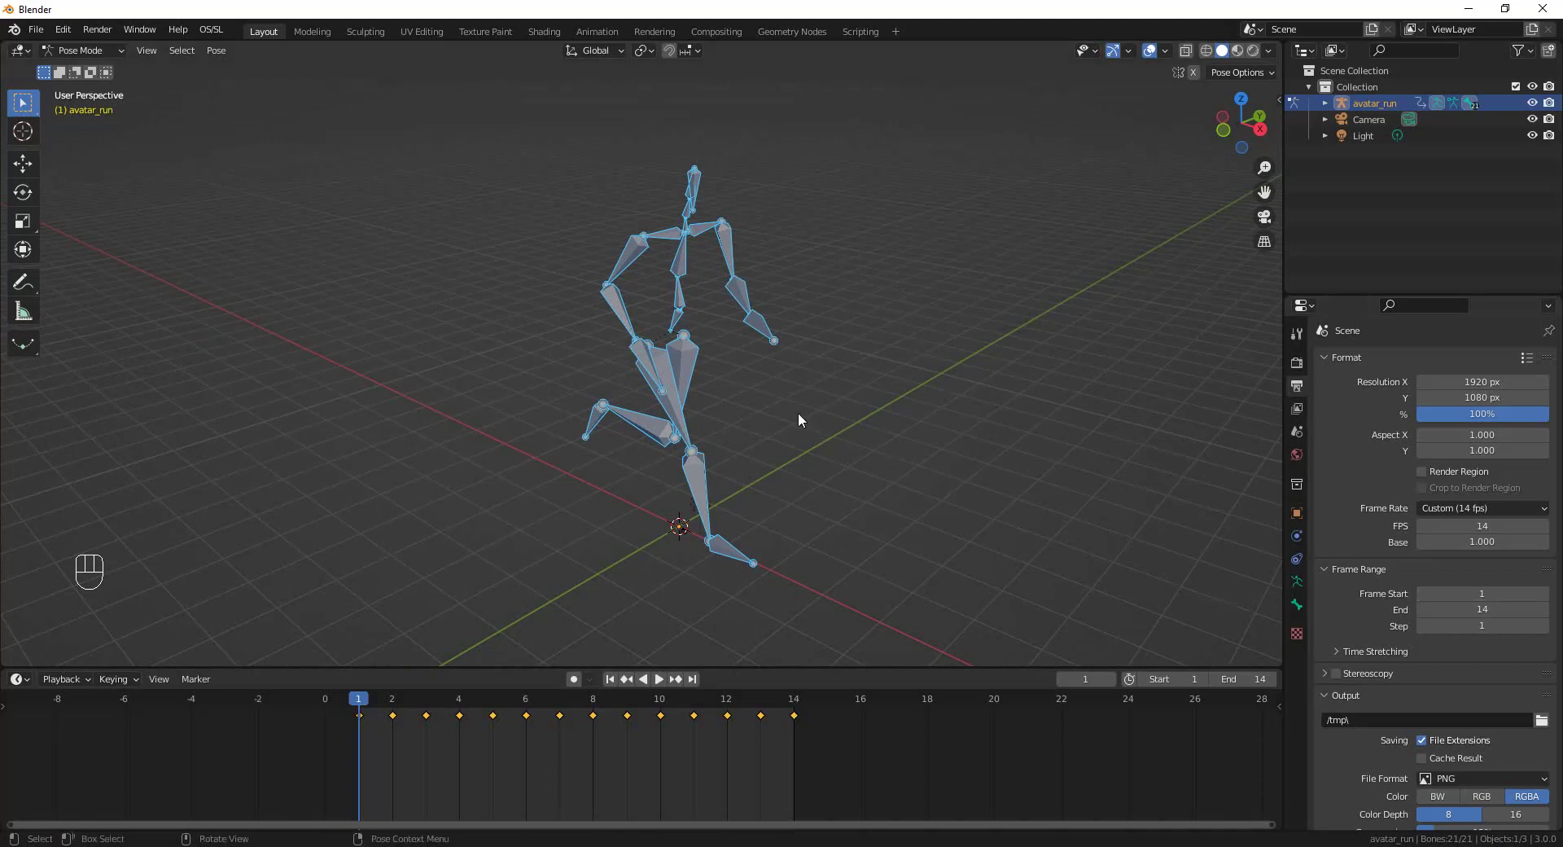
mouse_move(519, 373)
middle_down()
mouse_move(531, 352)
mouse_move(522, 375)
middle_up()
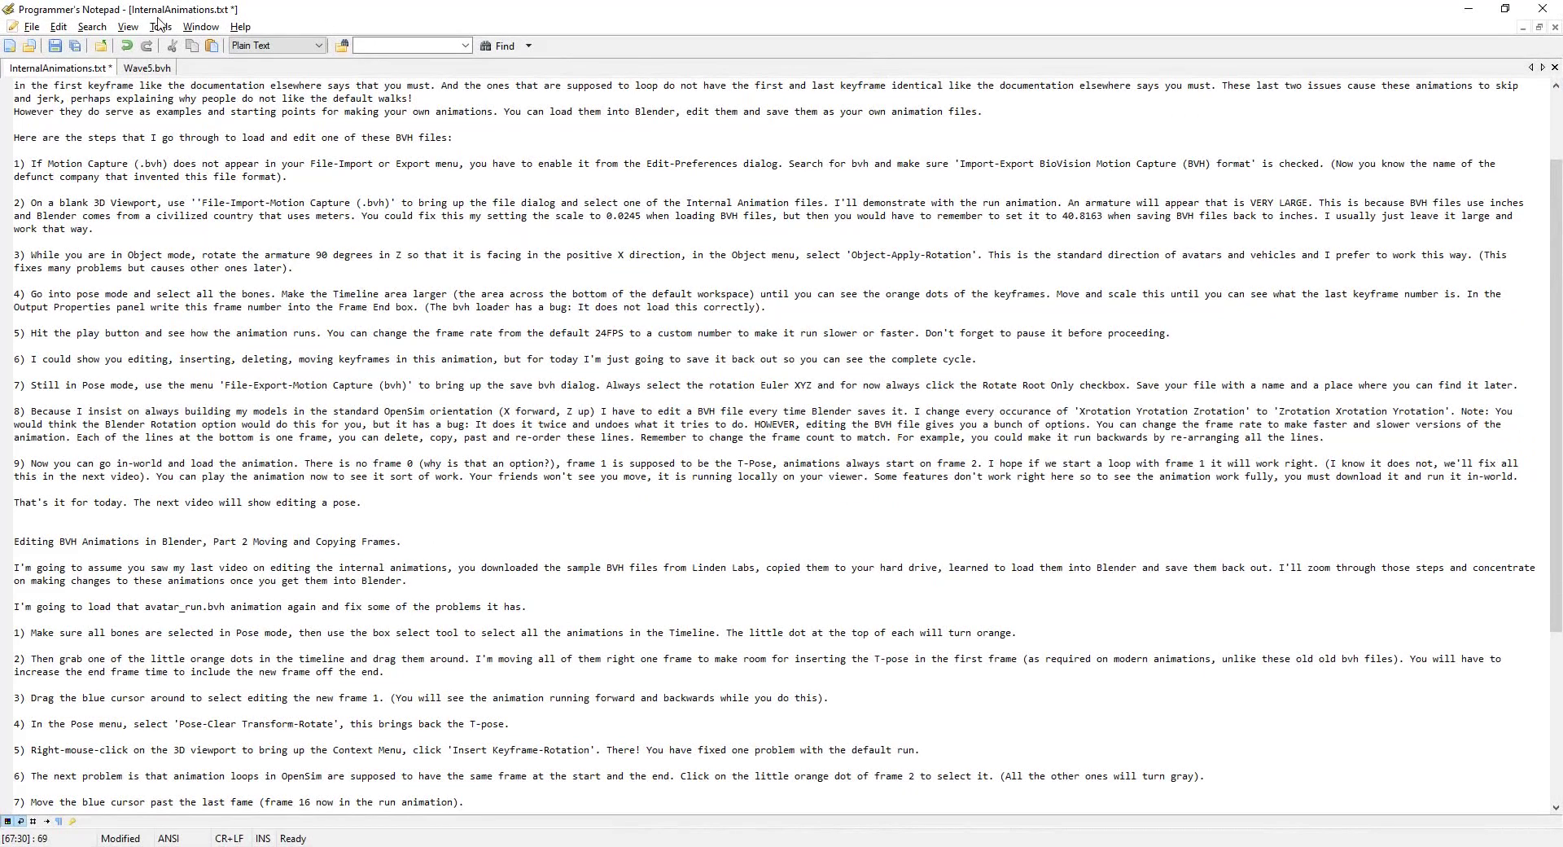
Open OldRun.bvh from the OpenSim folder in Programmer's Notepad.
click(32, 27)
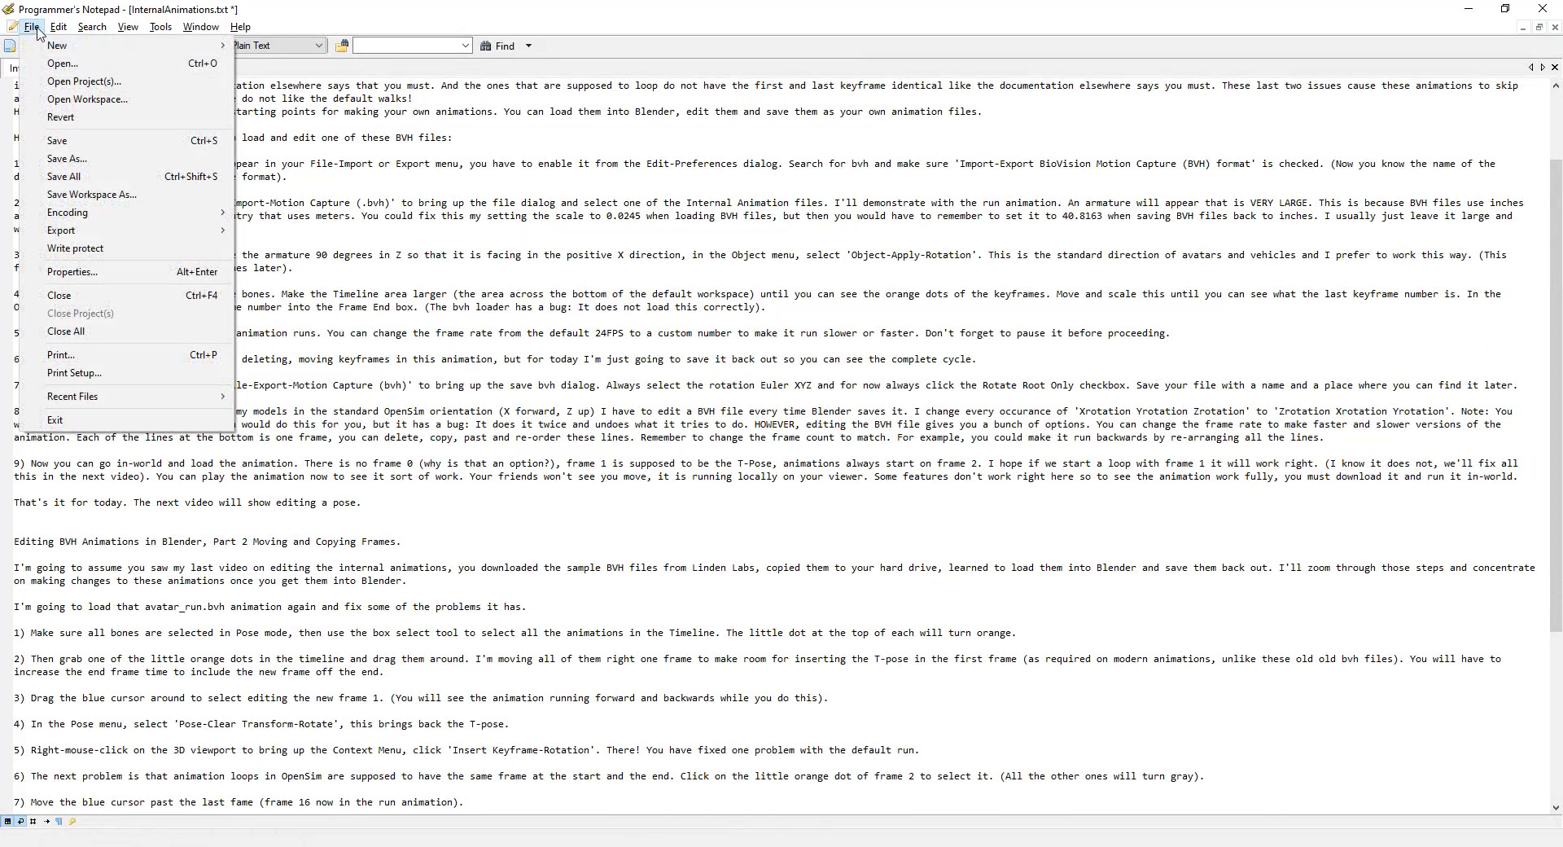
click(63, 62)
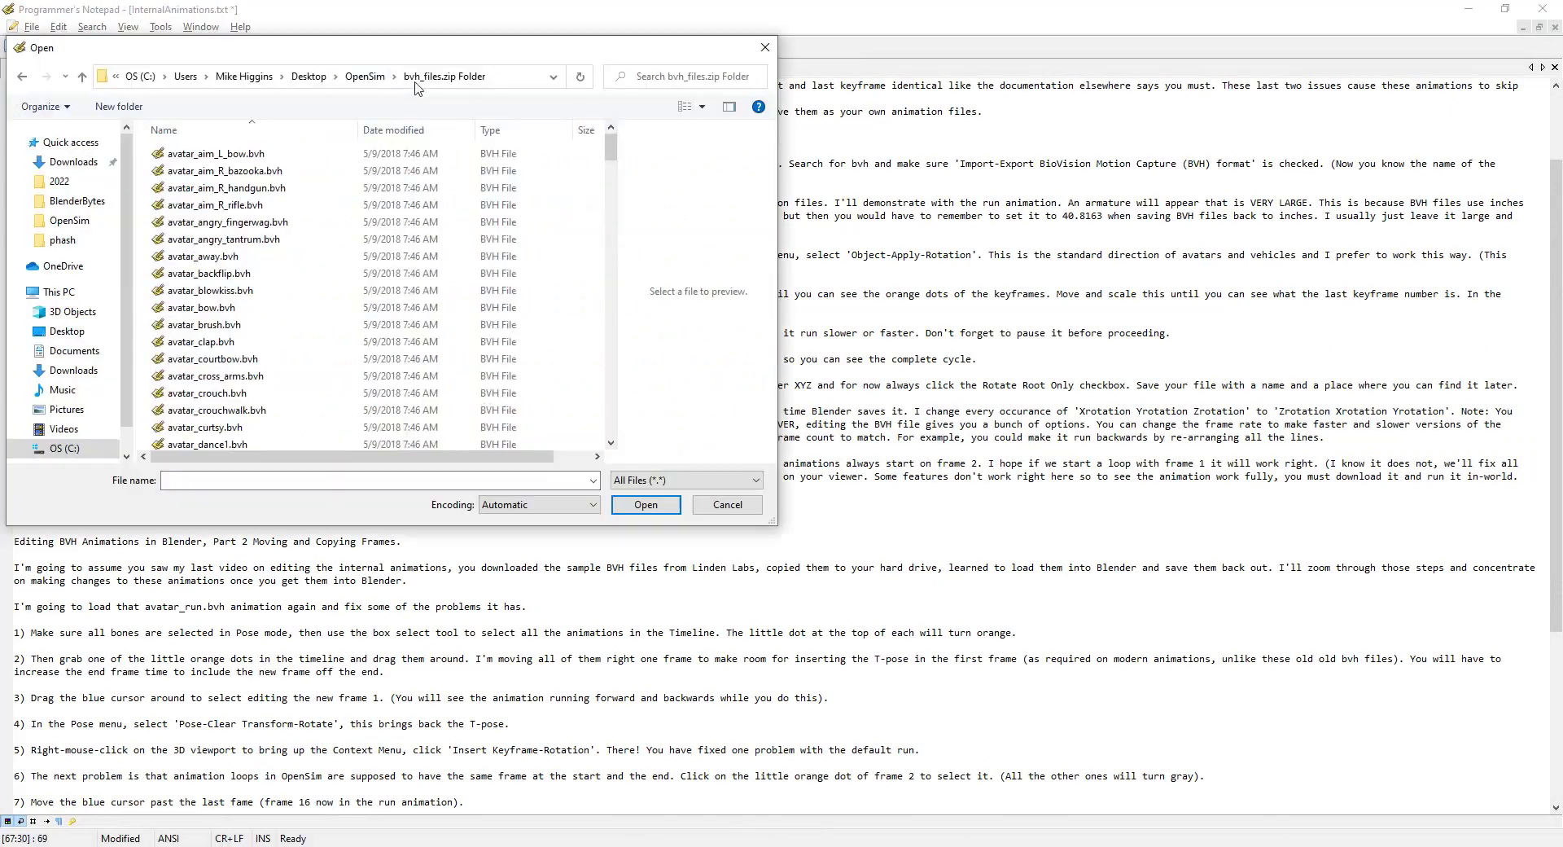
click(374, 76)
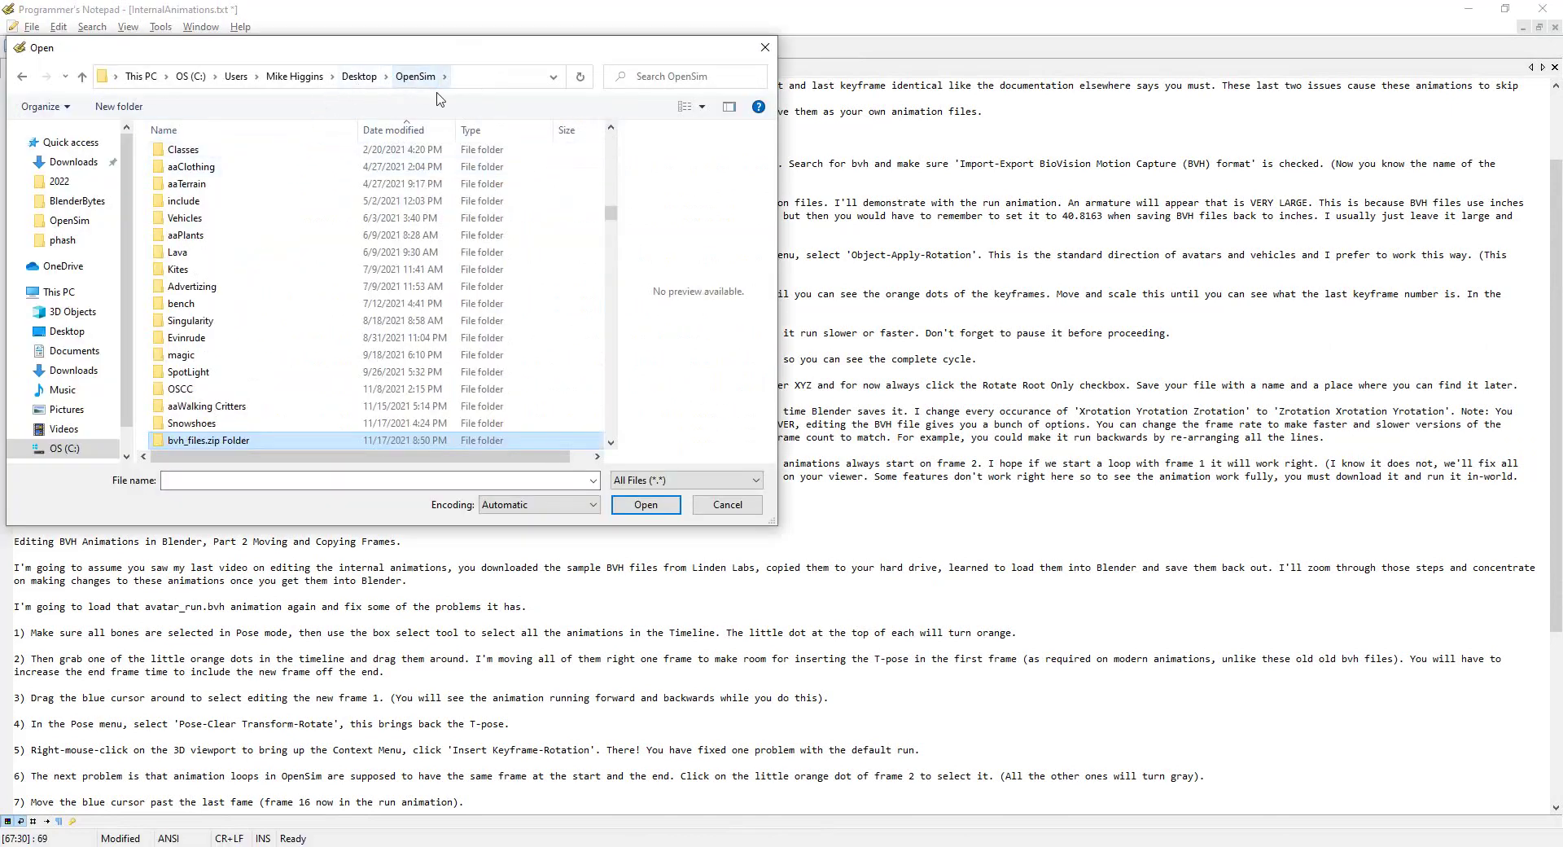
click(219, 481)
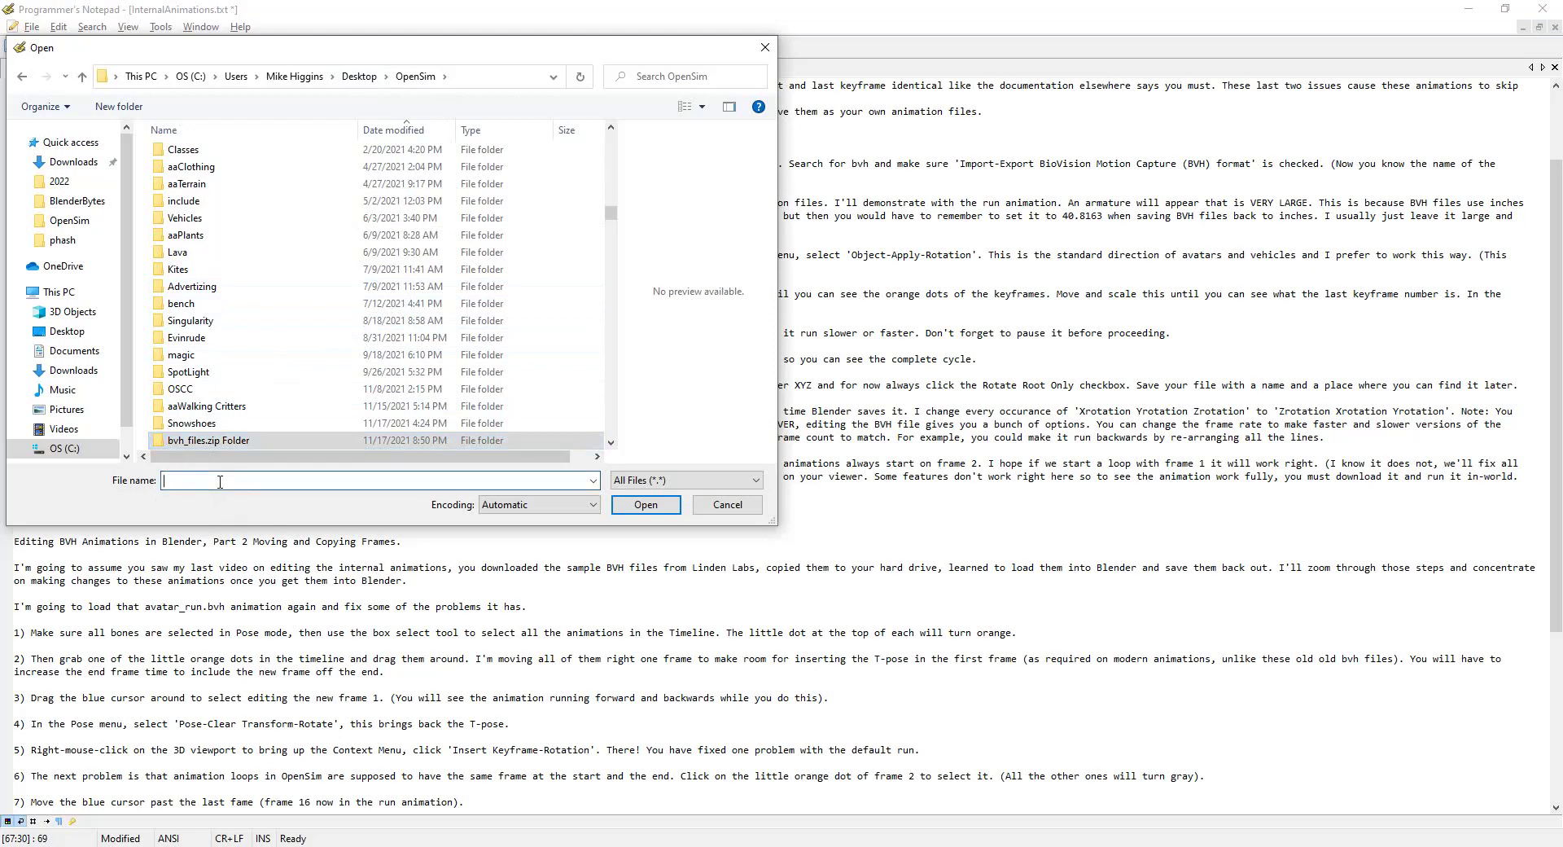
text(Old)
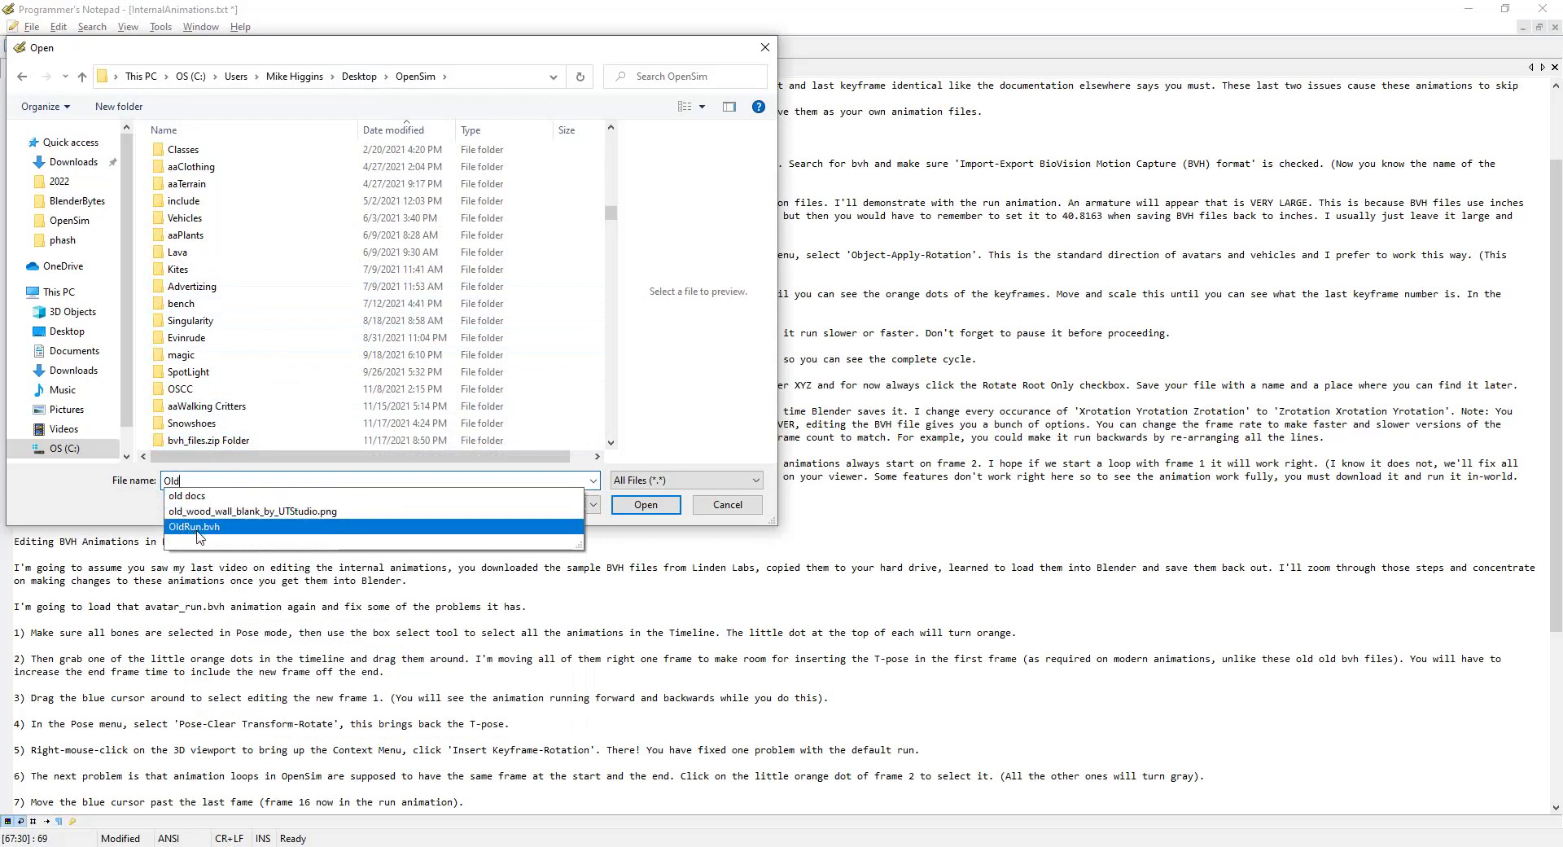
click(184, 527)
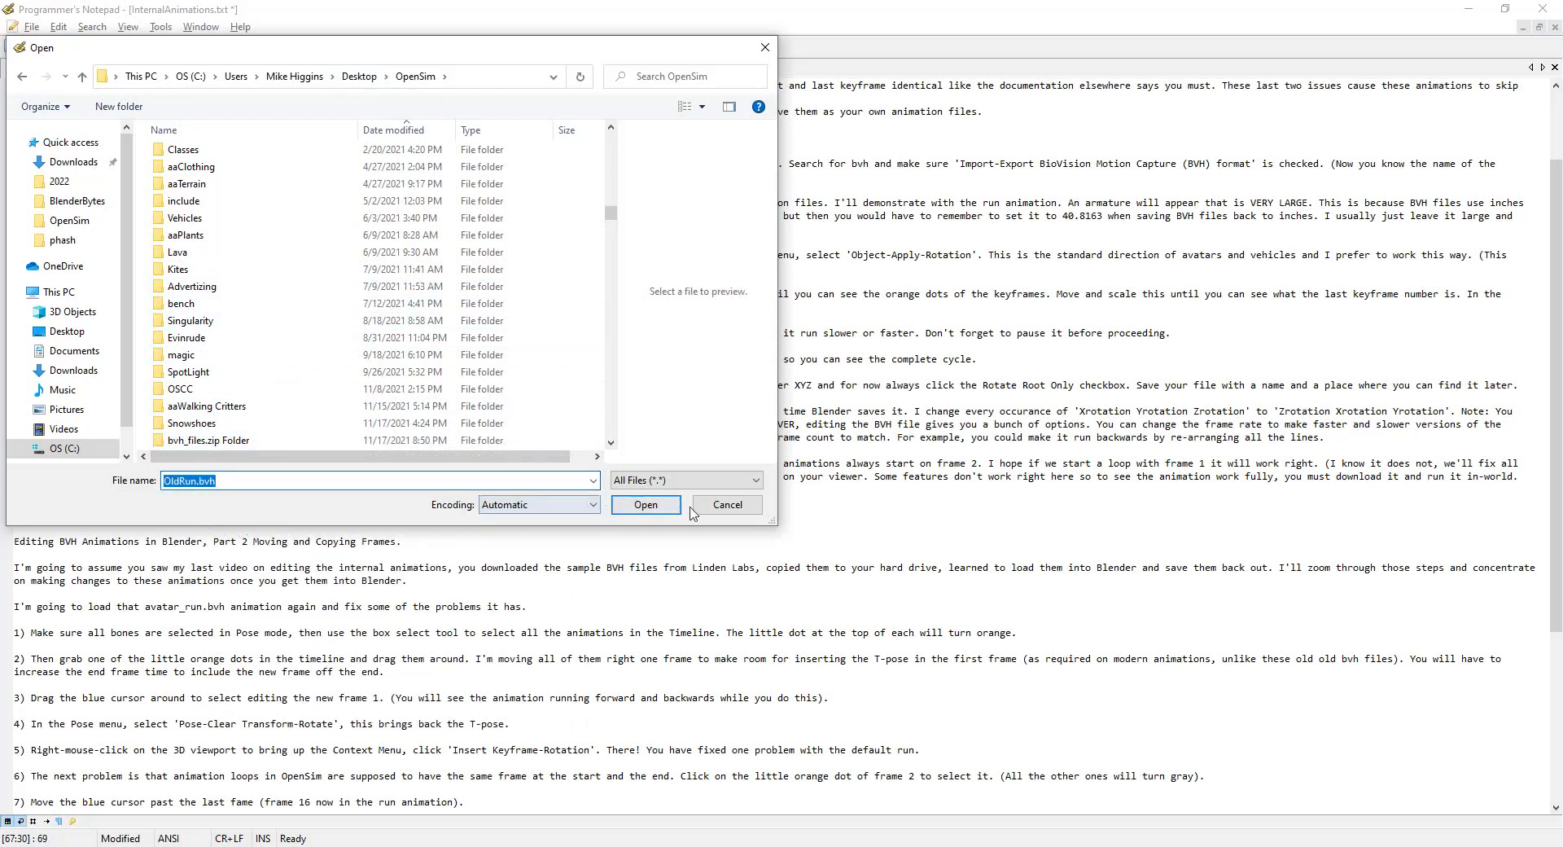
click(645, 504)
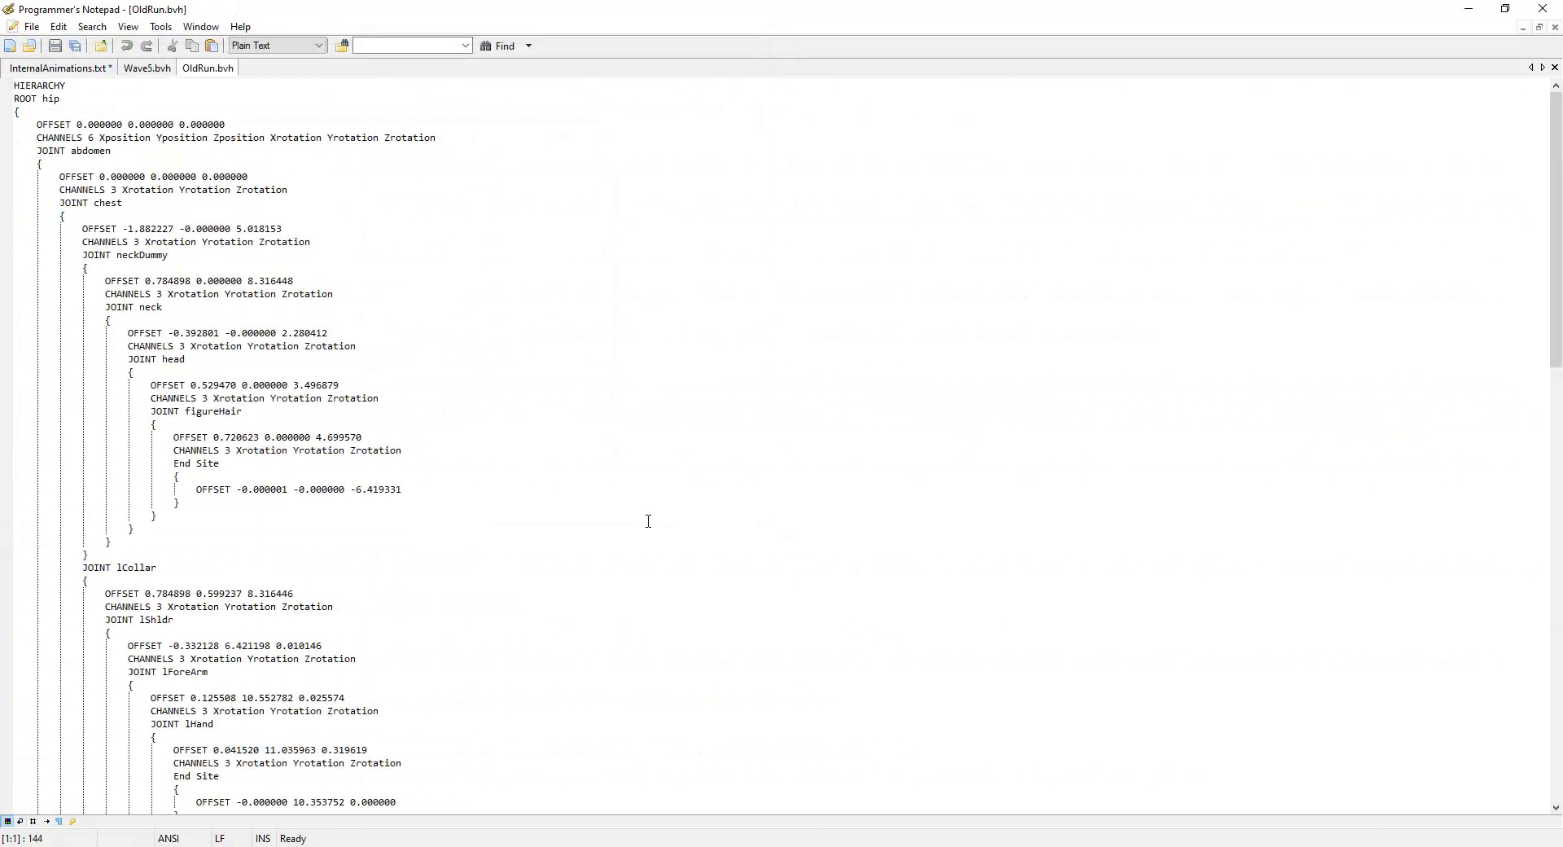
Replace all 21 'Xrotation Yrotation Zrotation' lines with 'Zrotation Xrotation Yrotation' and save OldRun.bvh.
key(ctrl+h)
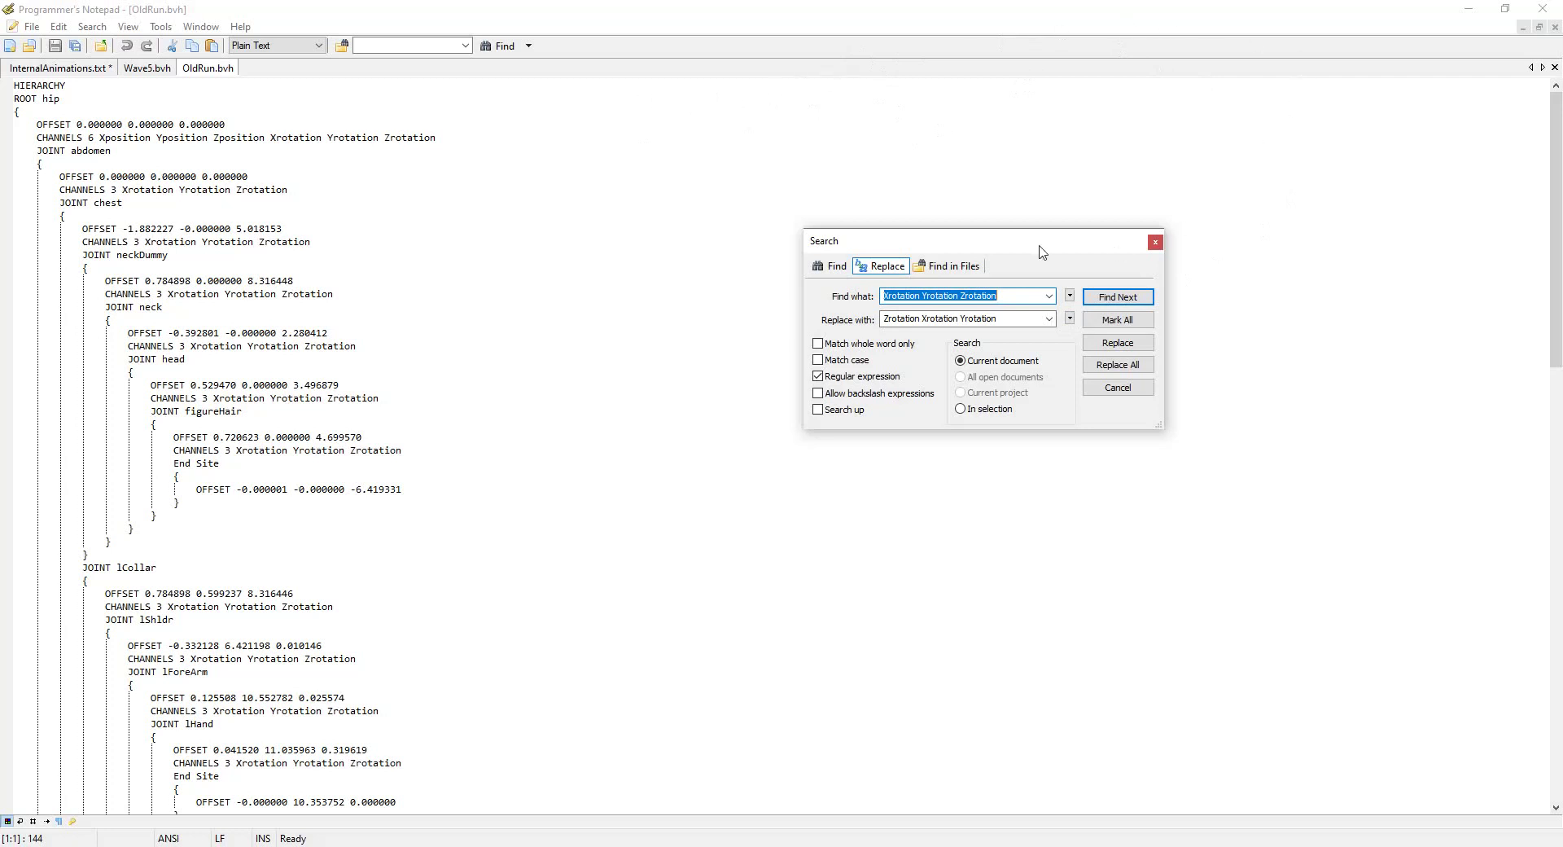
click(1118, 365)
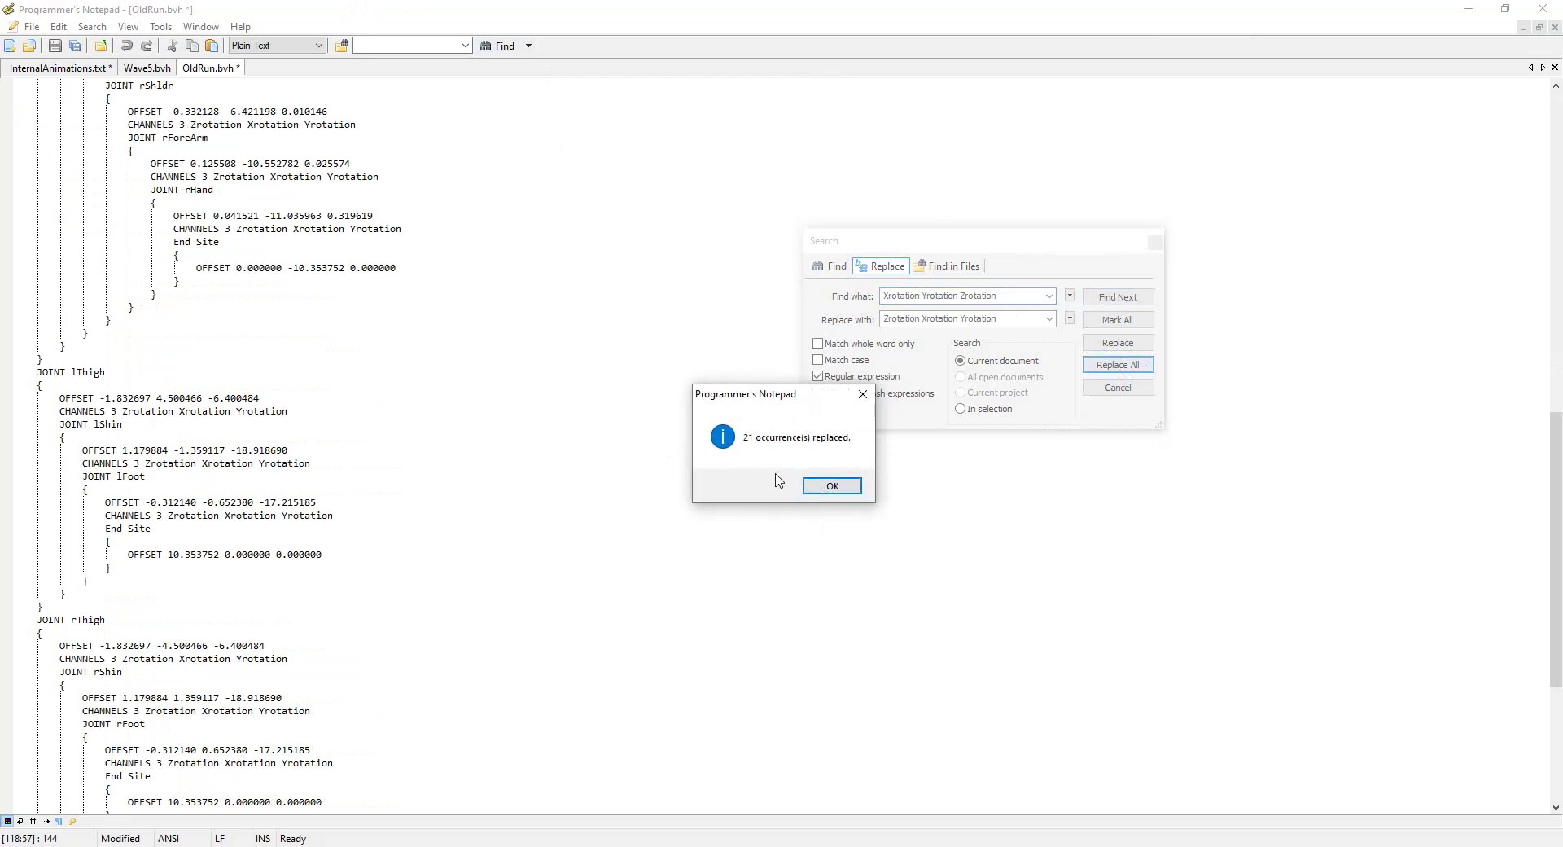
click(832, 486)
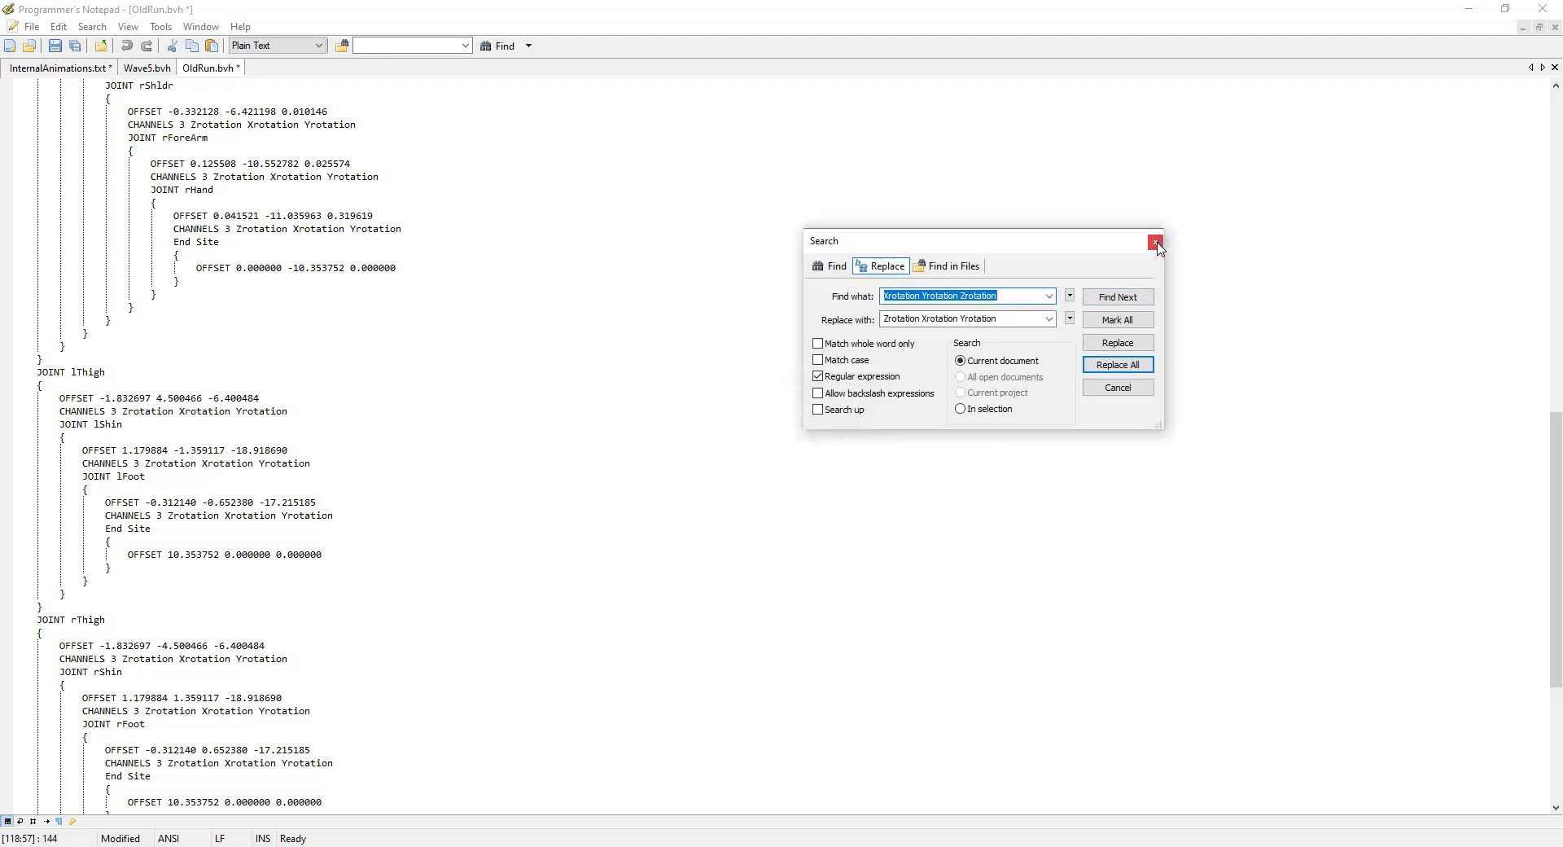
click(55, 45)
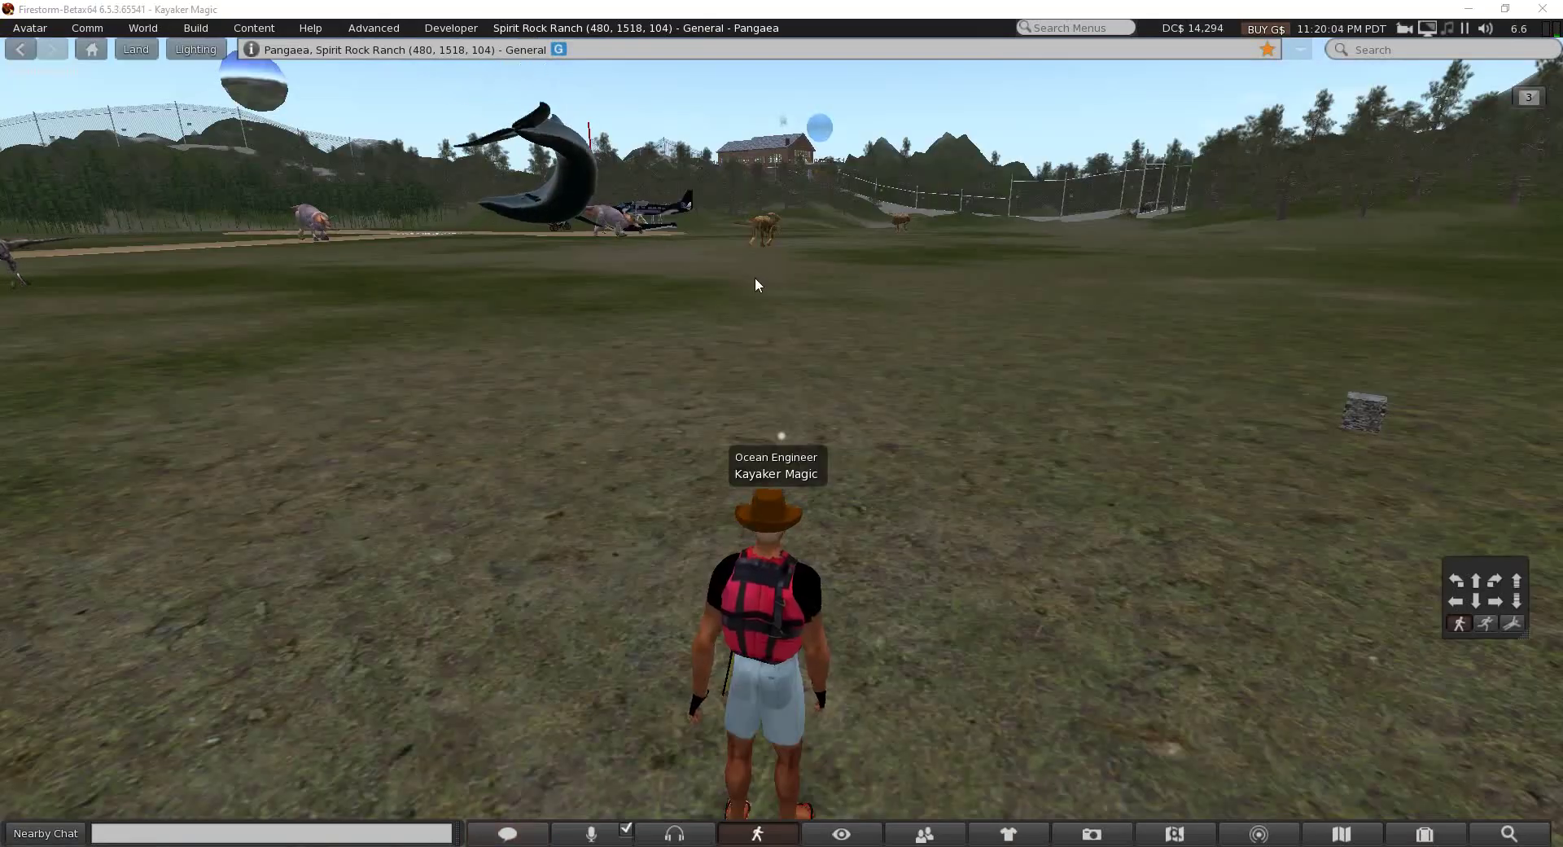
Load OldRun.bvh into Firestorm's animation upload settings and move the dialog off the avatar.
click(199, 31)
mouse_move(209, 288)
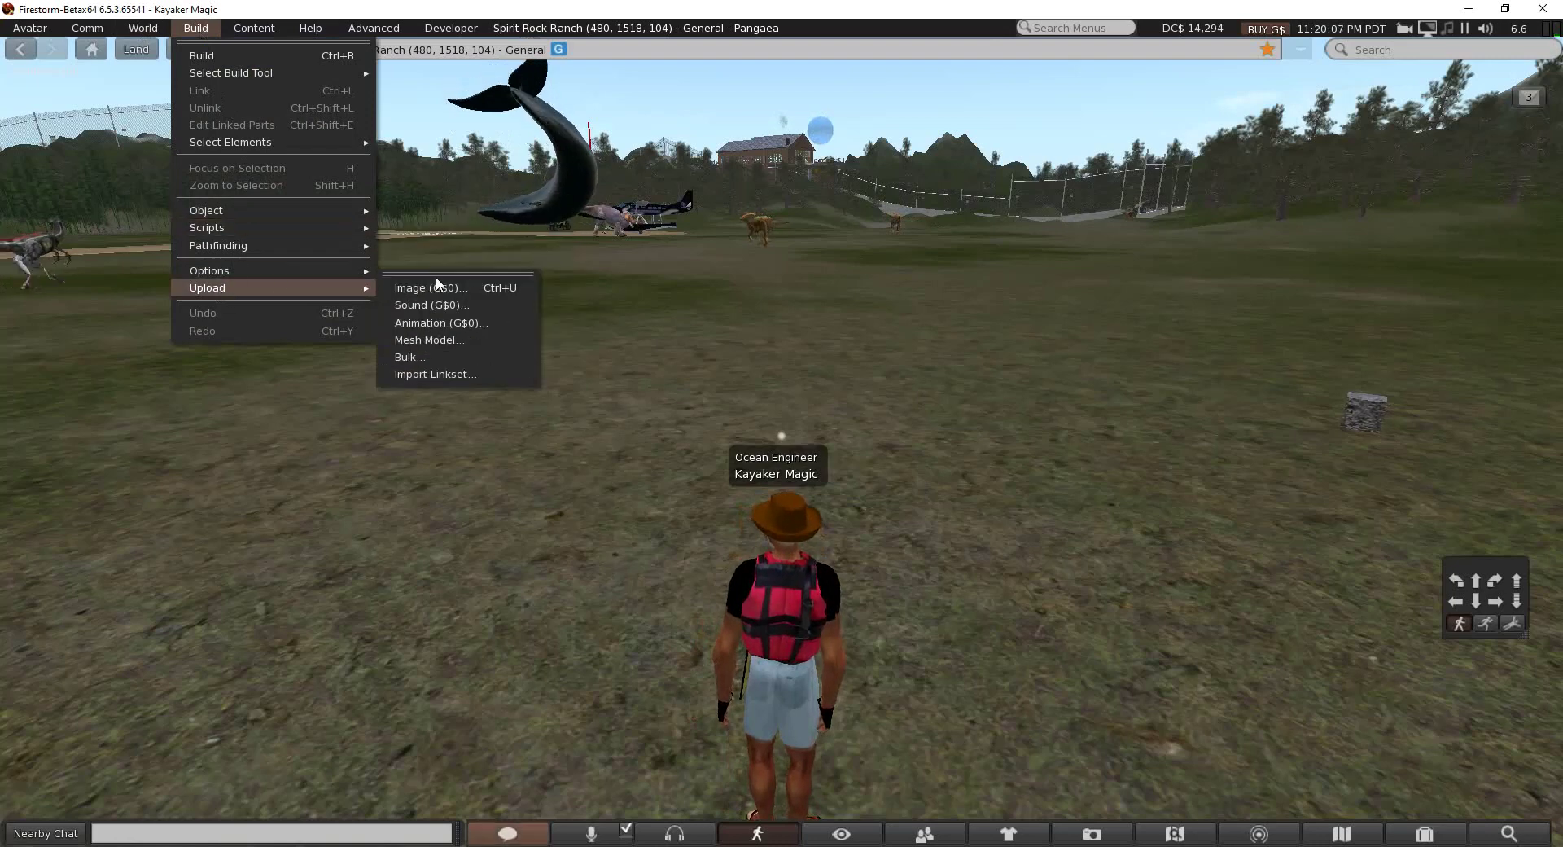
click(447, 322)
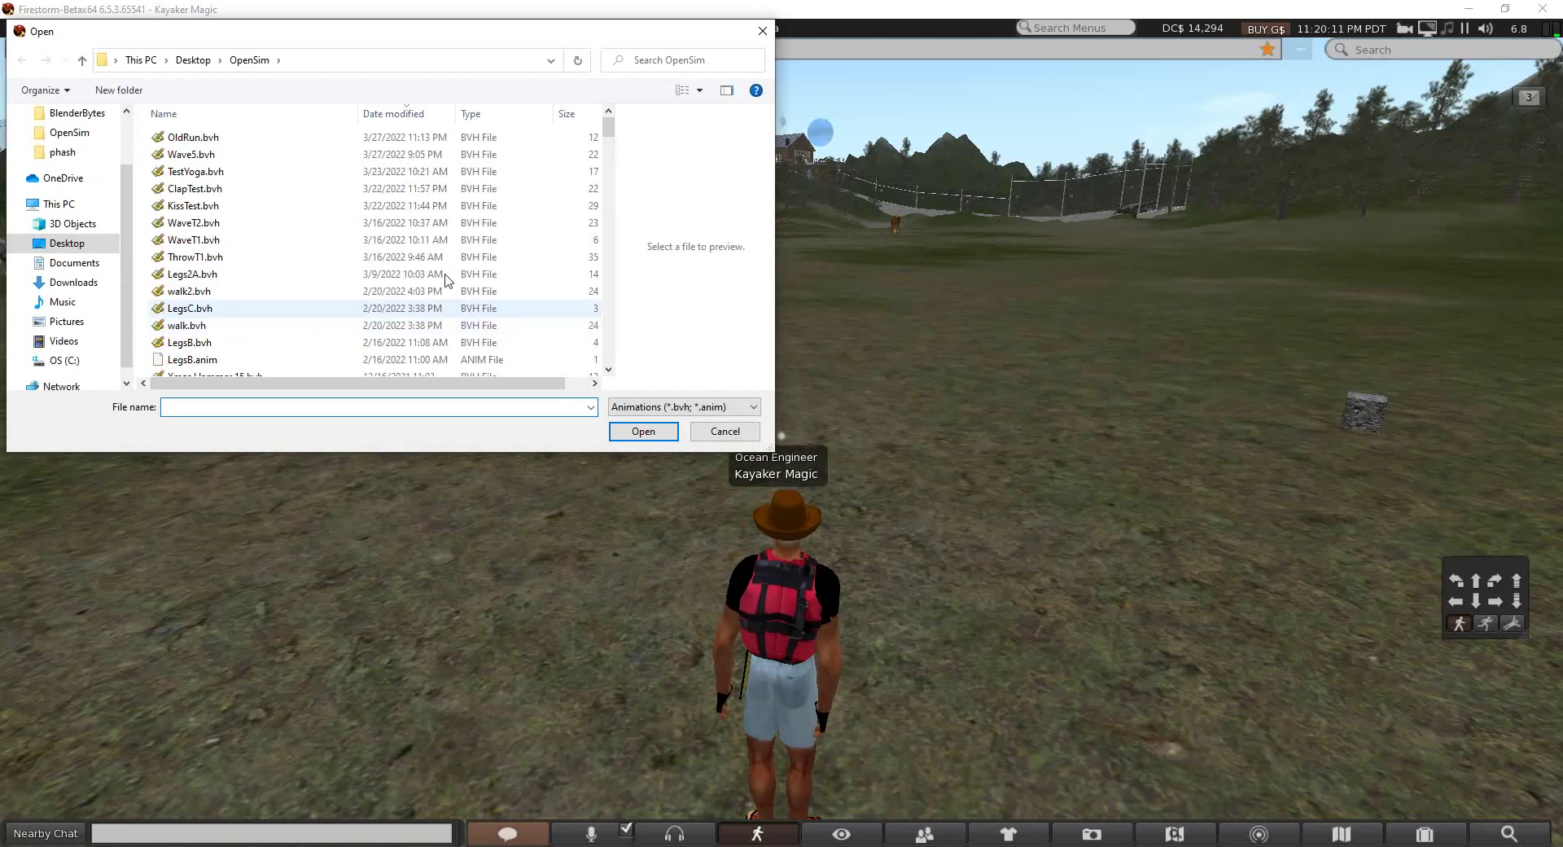
click(189, 138)
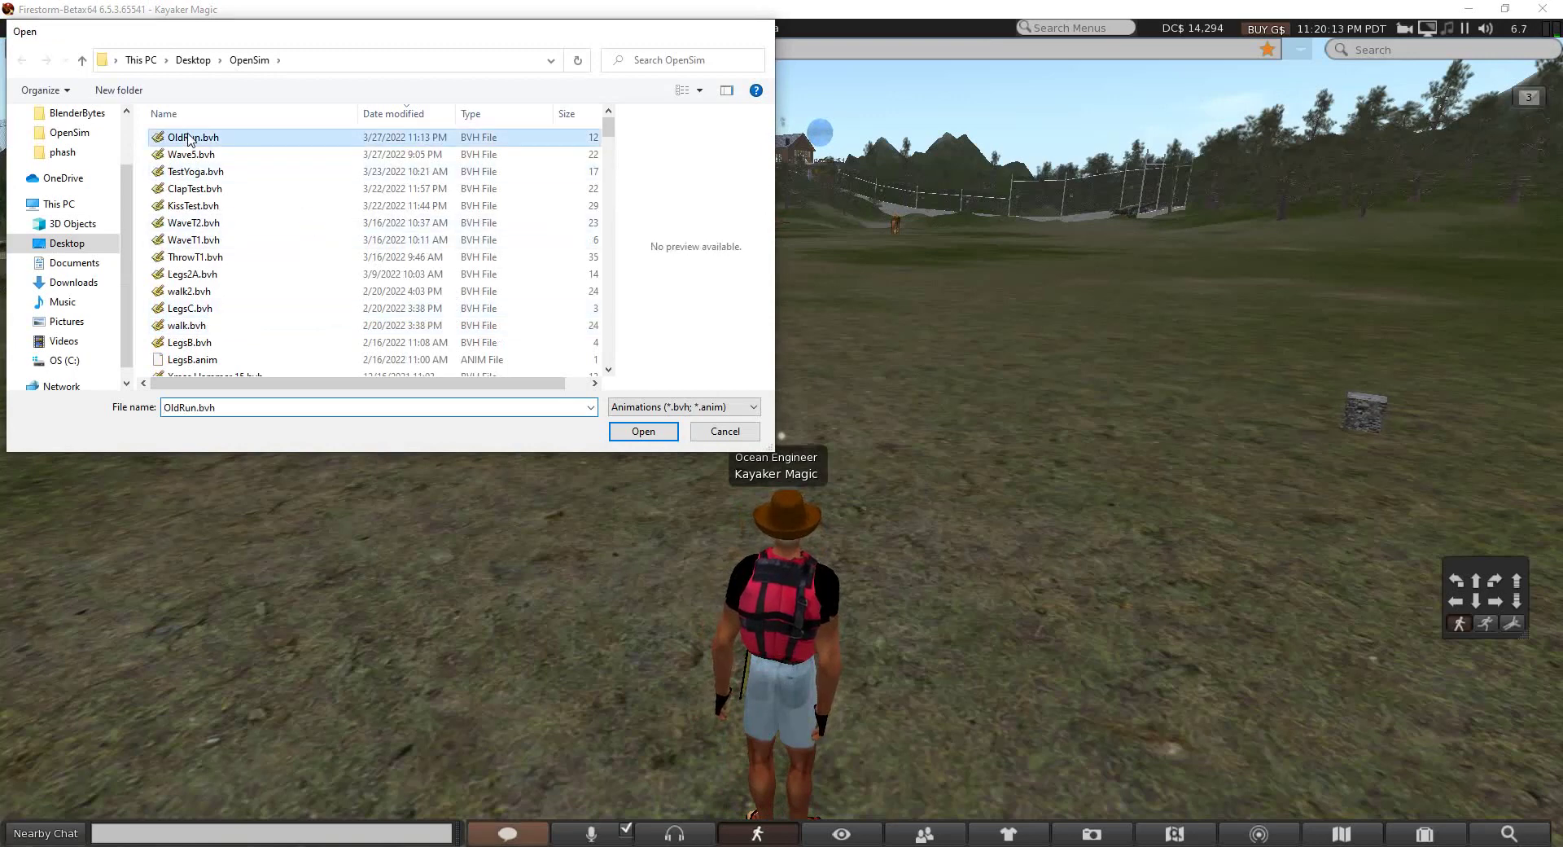
double_click(189, 139)
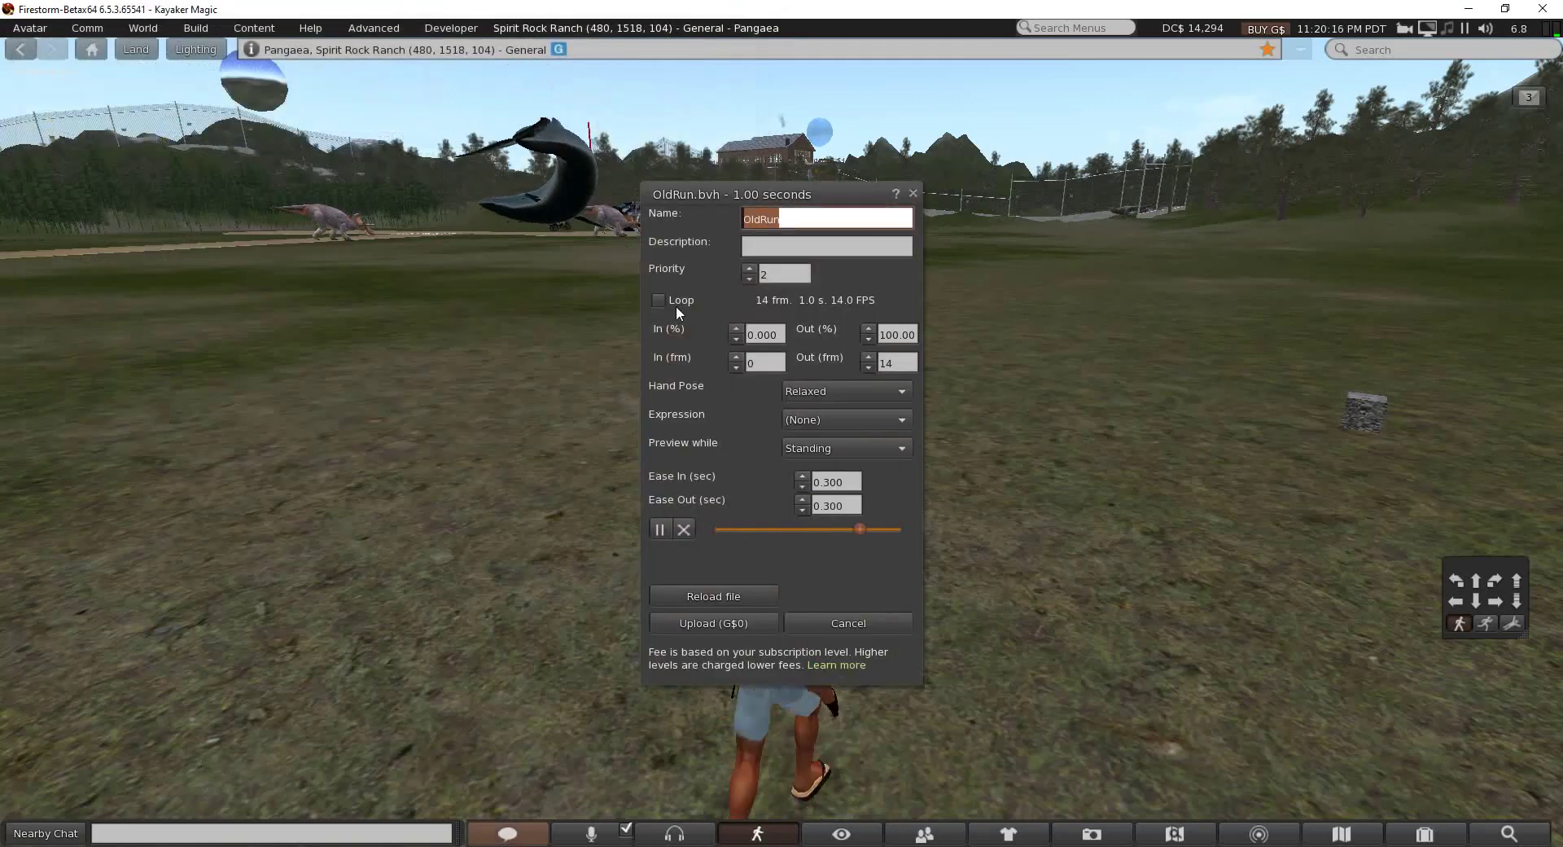
drag(717, 194, 391, 204)
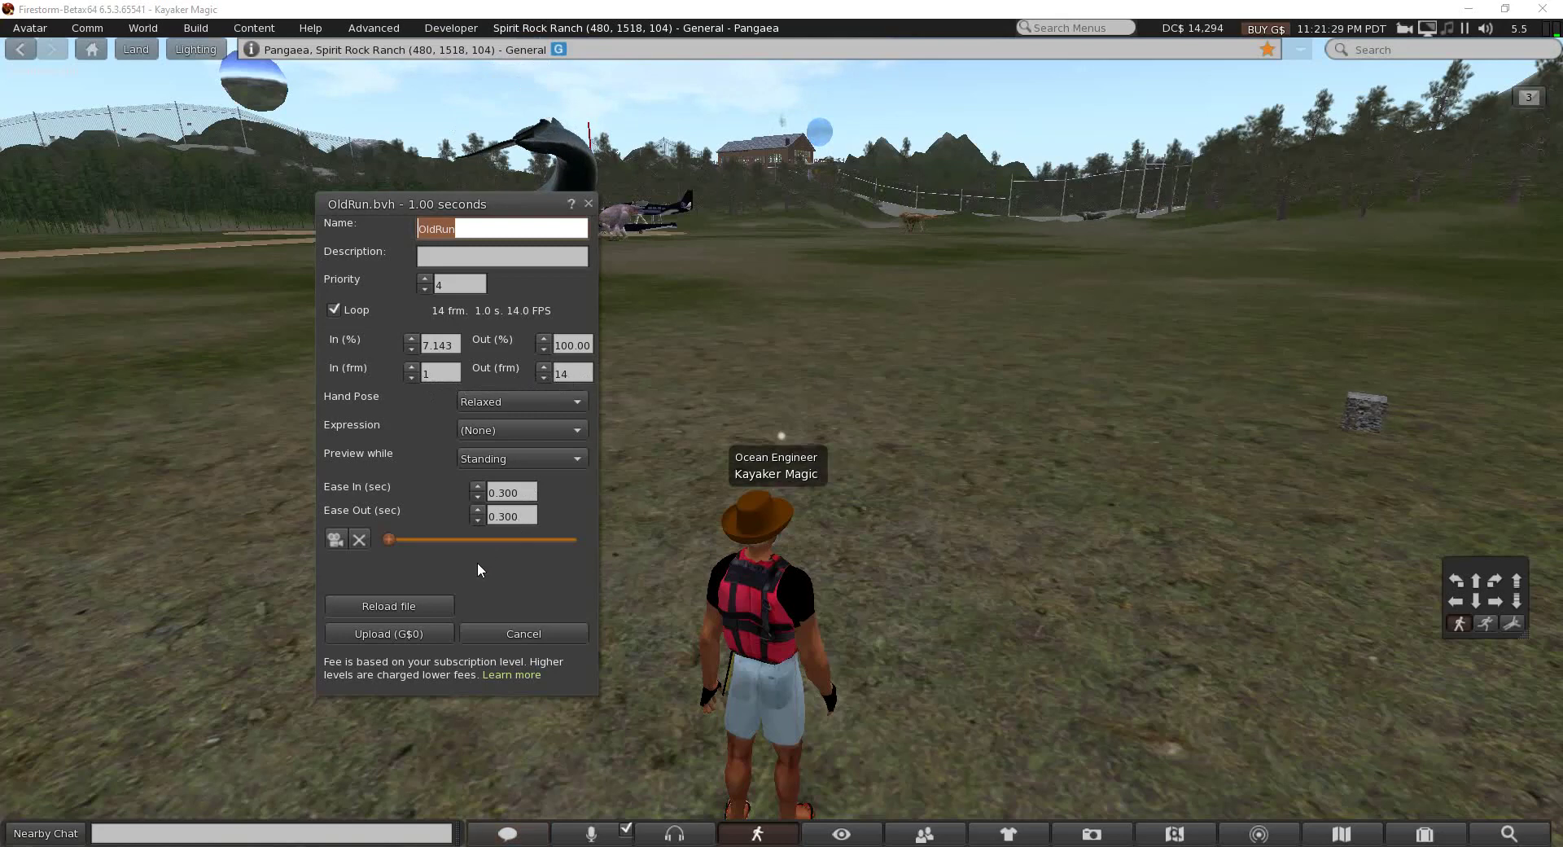
Preview the looping OldRun run on the avatar, then upload the animation.
click(335, 537)
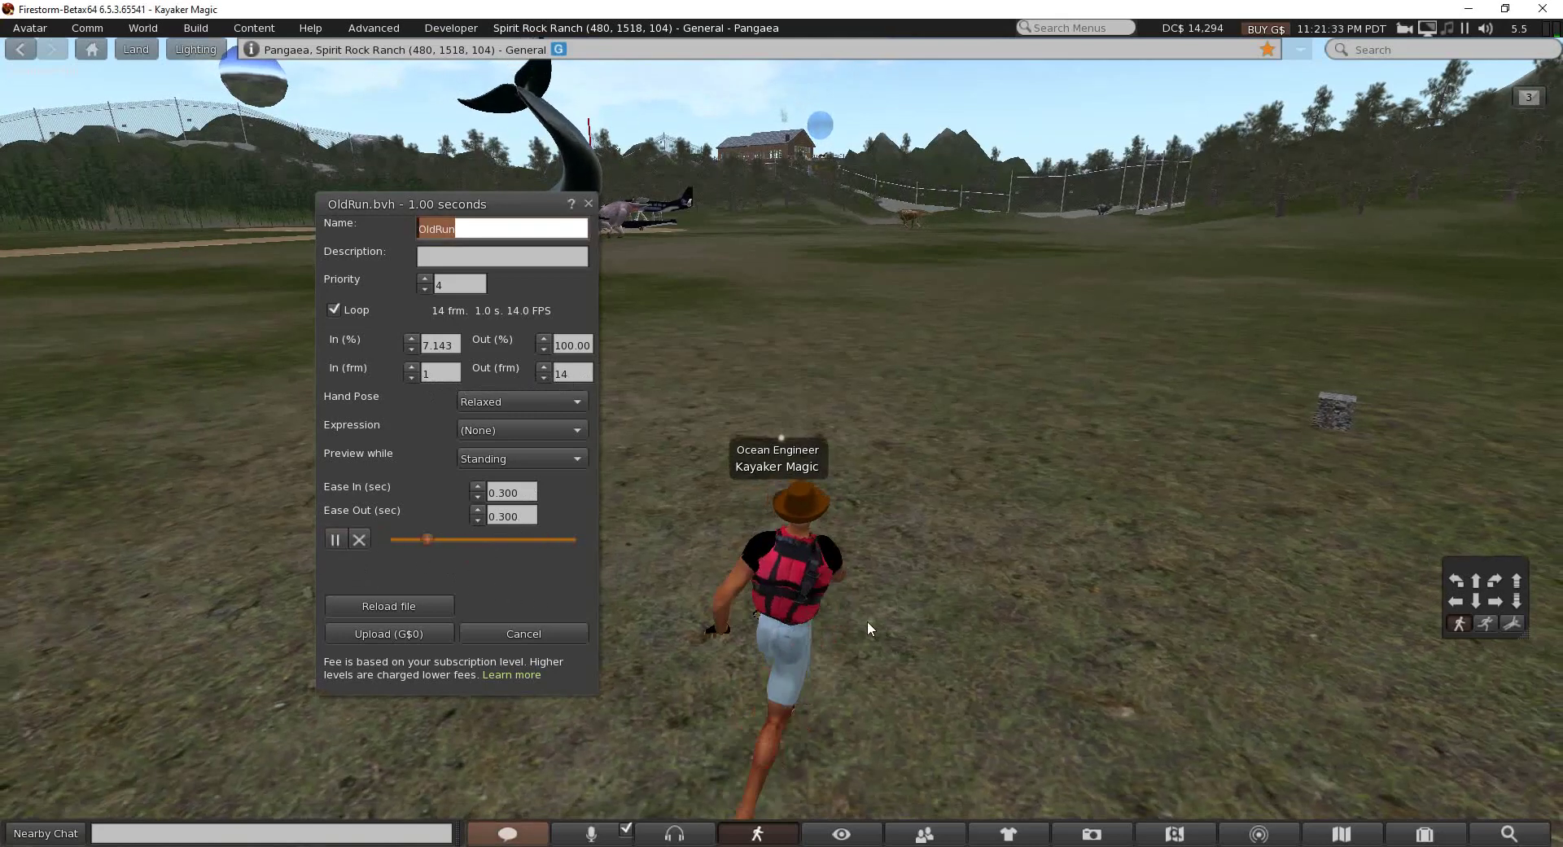
drag(884, 781, 782, 440)
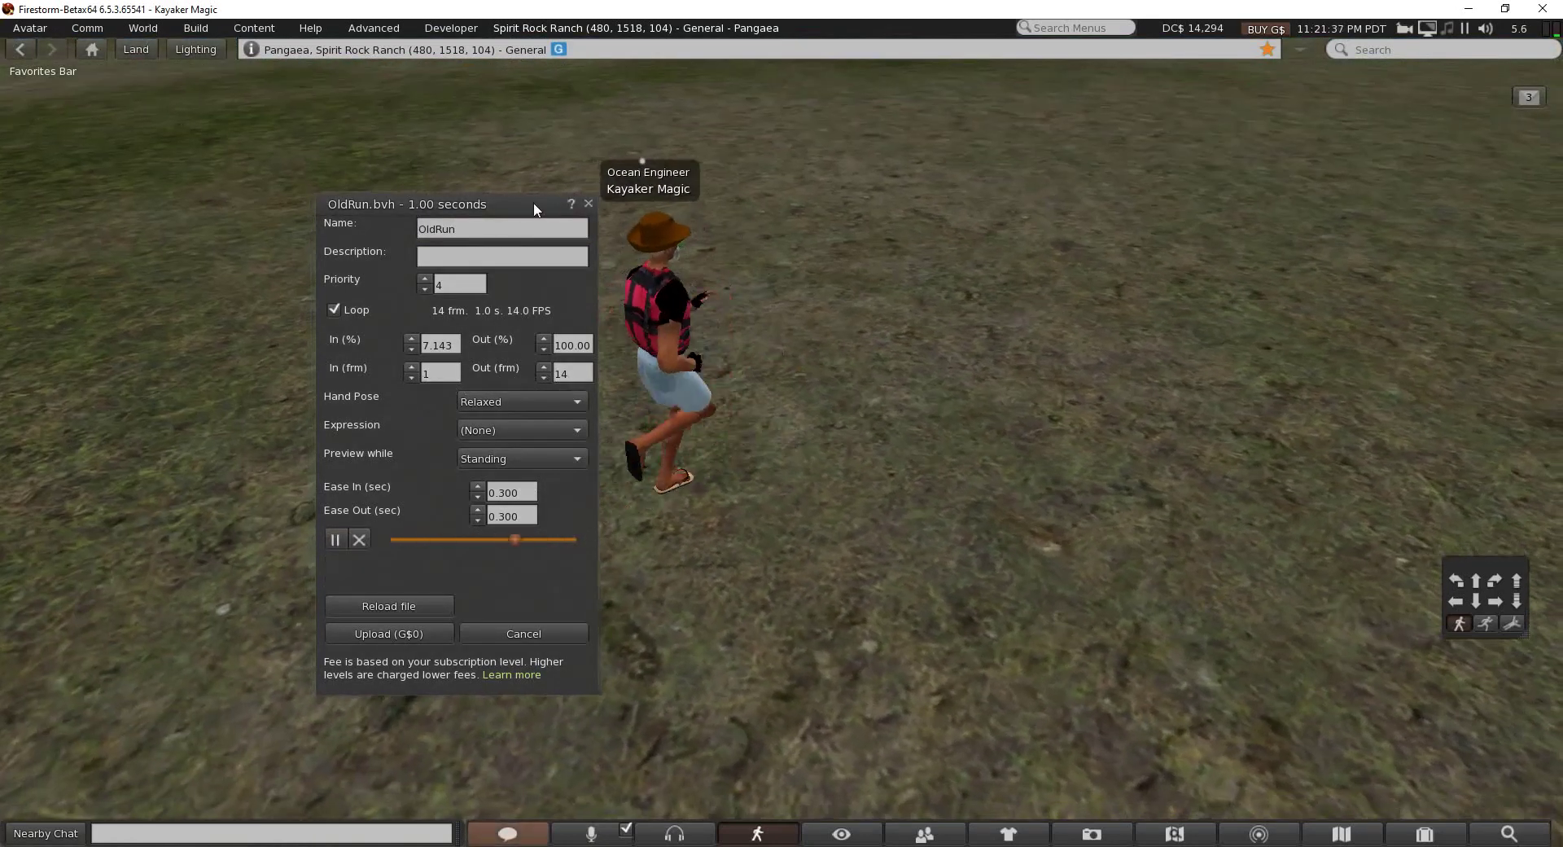
drag(541, 205, 441, 188)
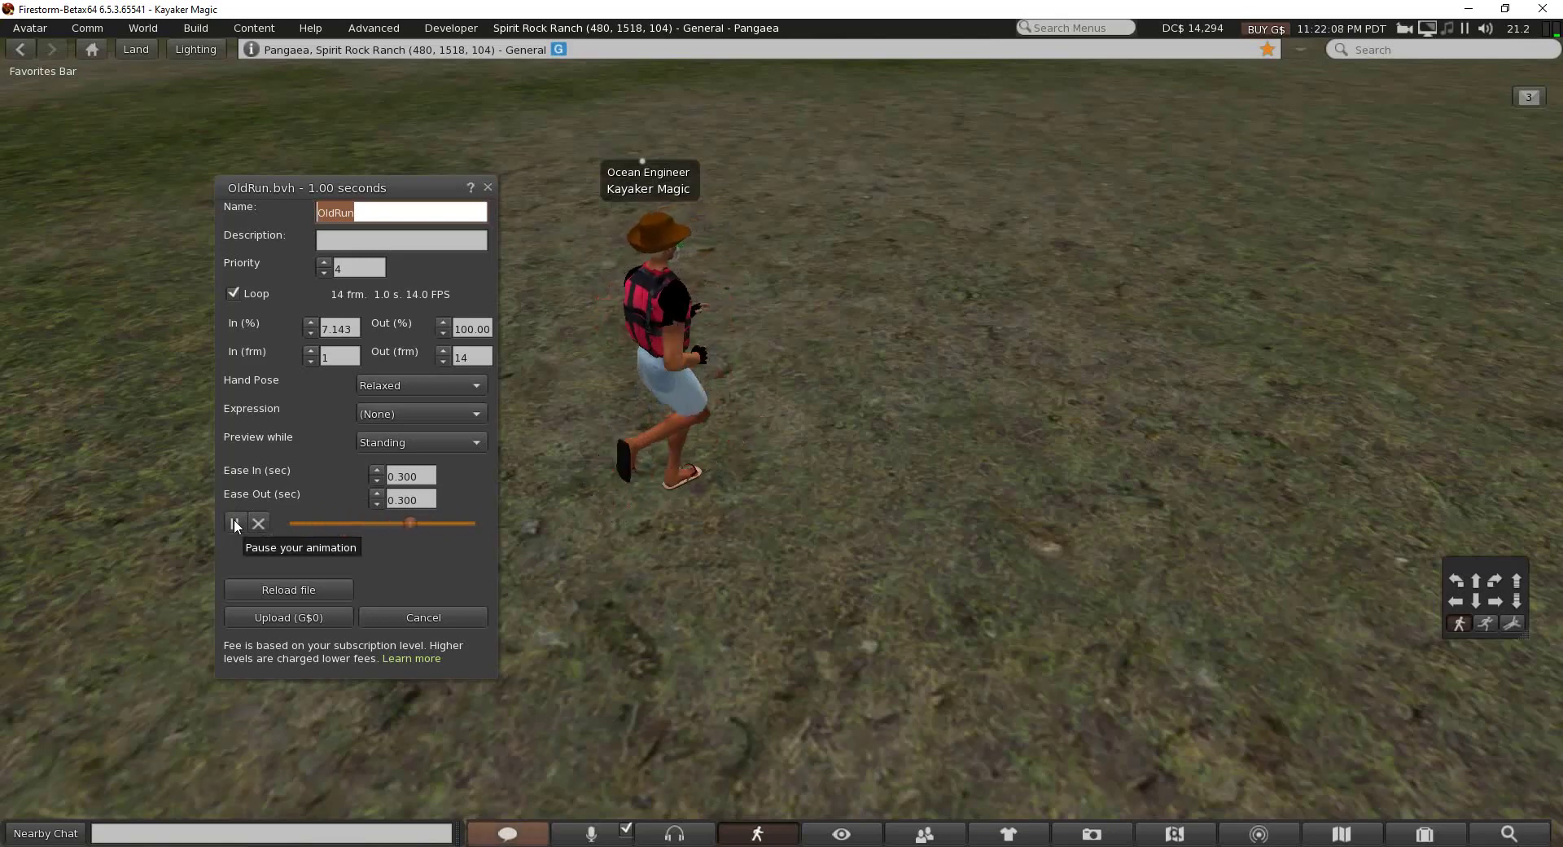
click(295, 618)
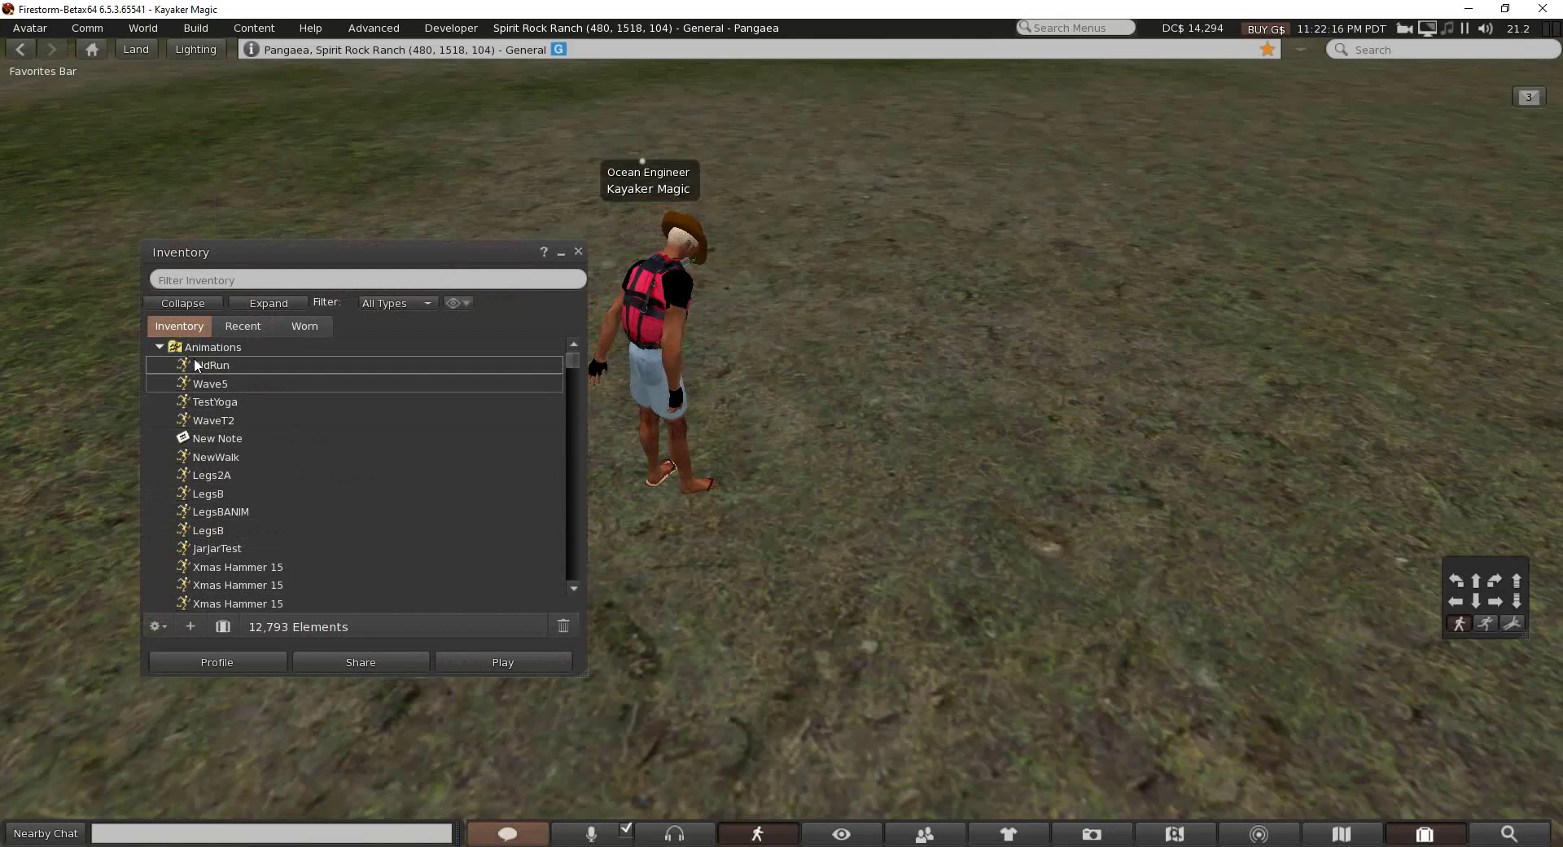
Open OldRun from the inventory and play it on the avatar in-world.
right_click(208, 365)
click(232, 390)
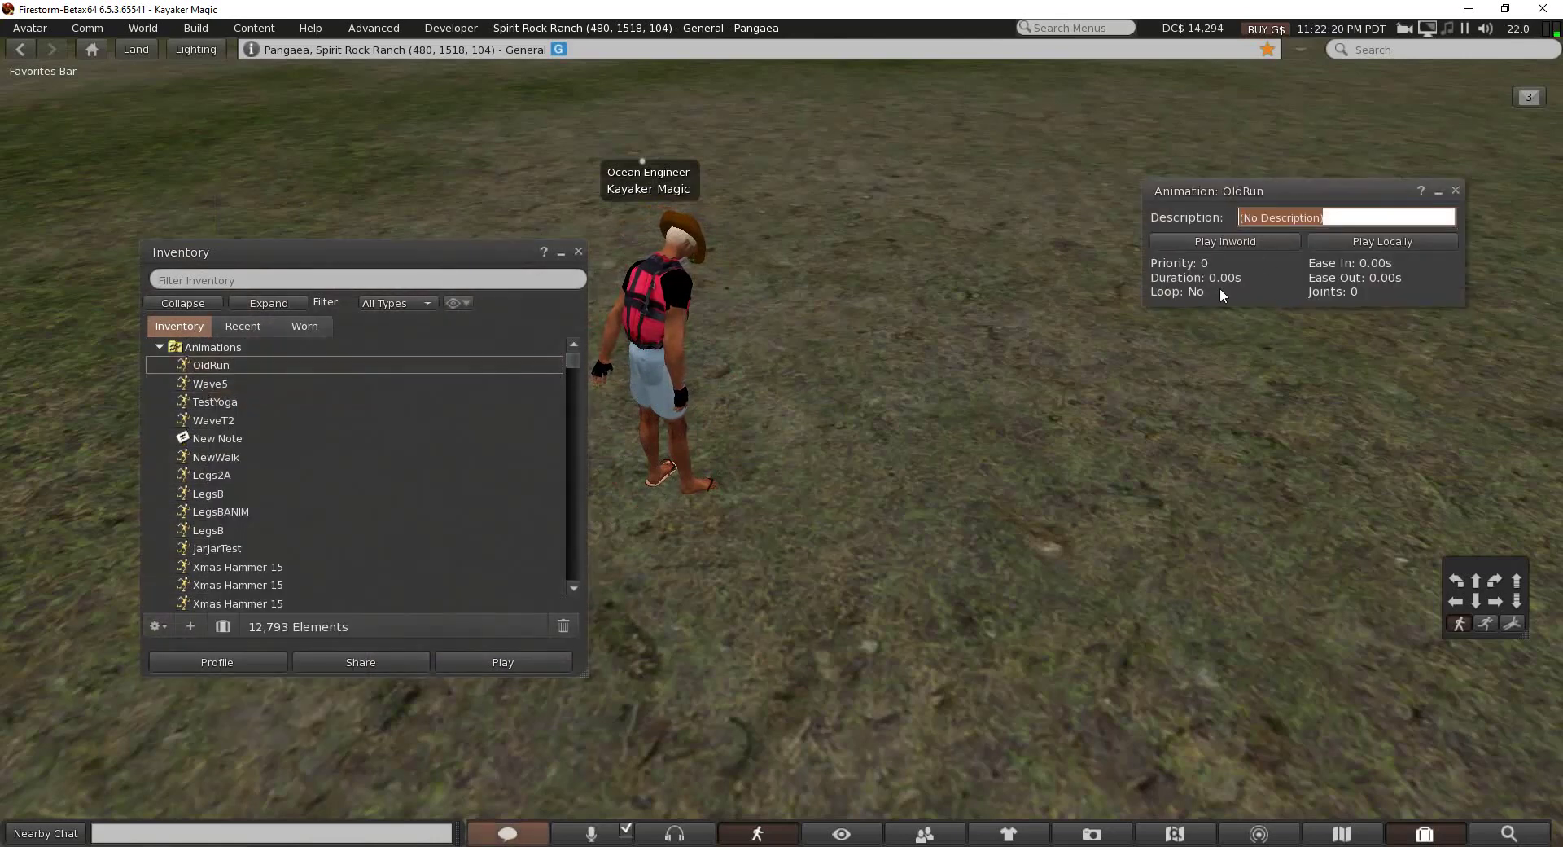
click(1234, 240)
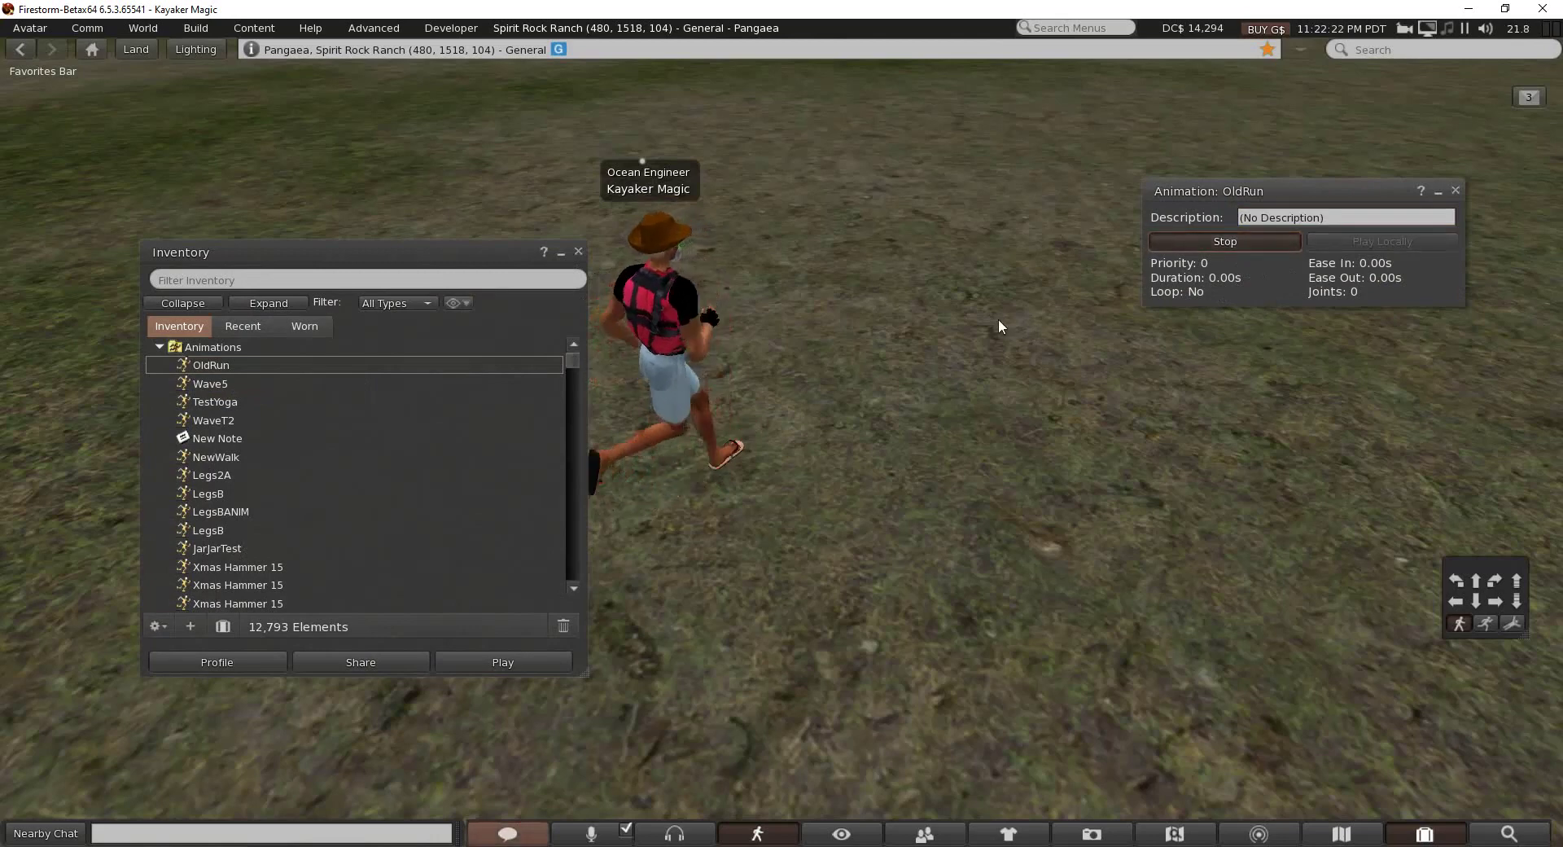
drag(500, 250, 431, 207)
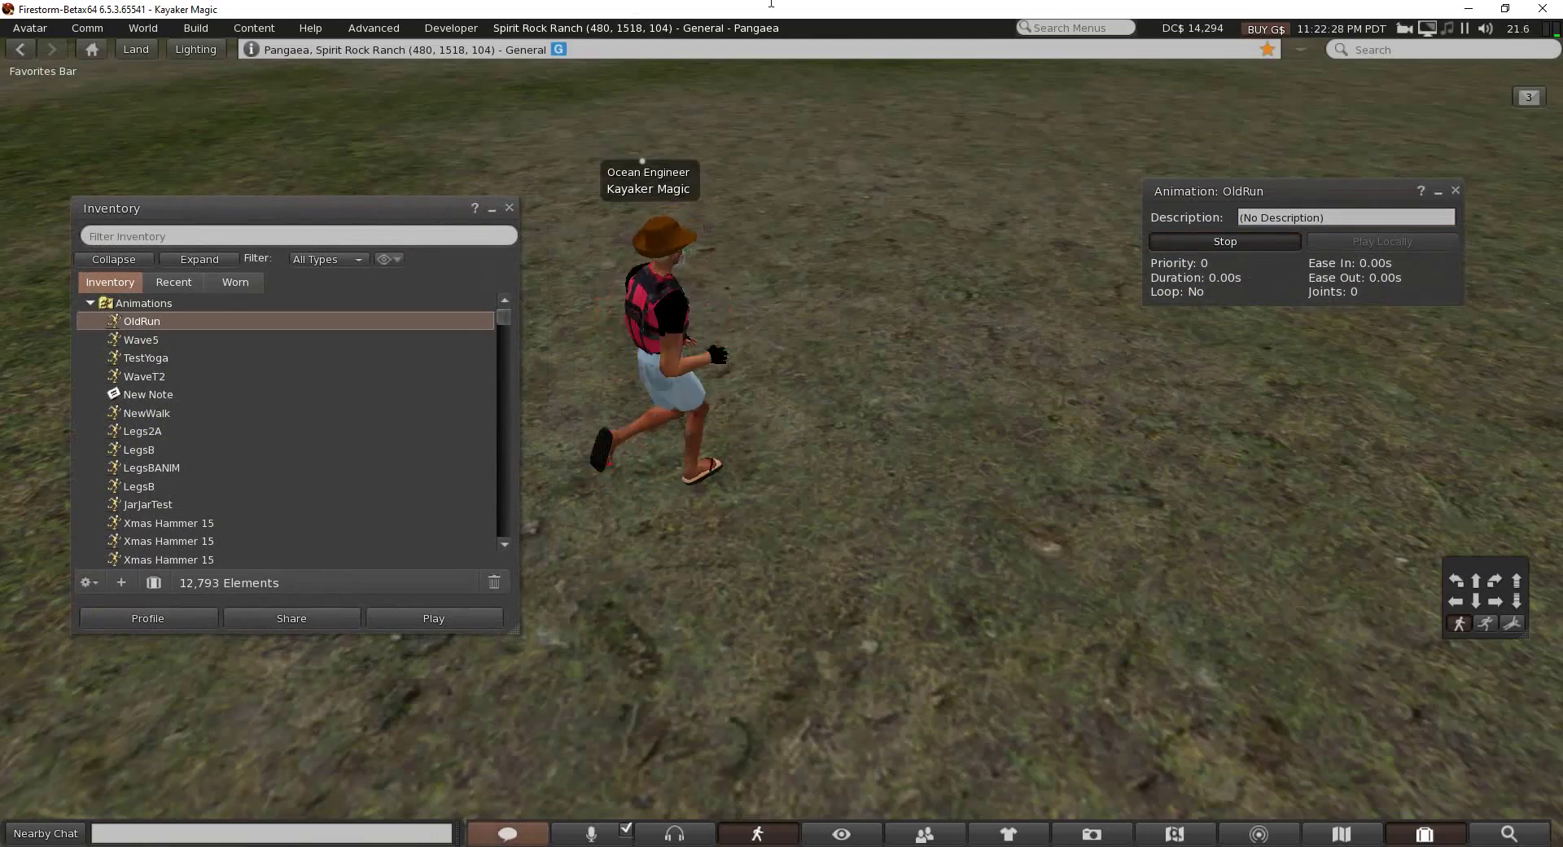
Stop the running animation and close the OldRun and Inventory windows.
click(1231, 241)
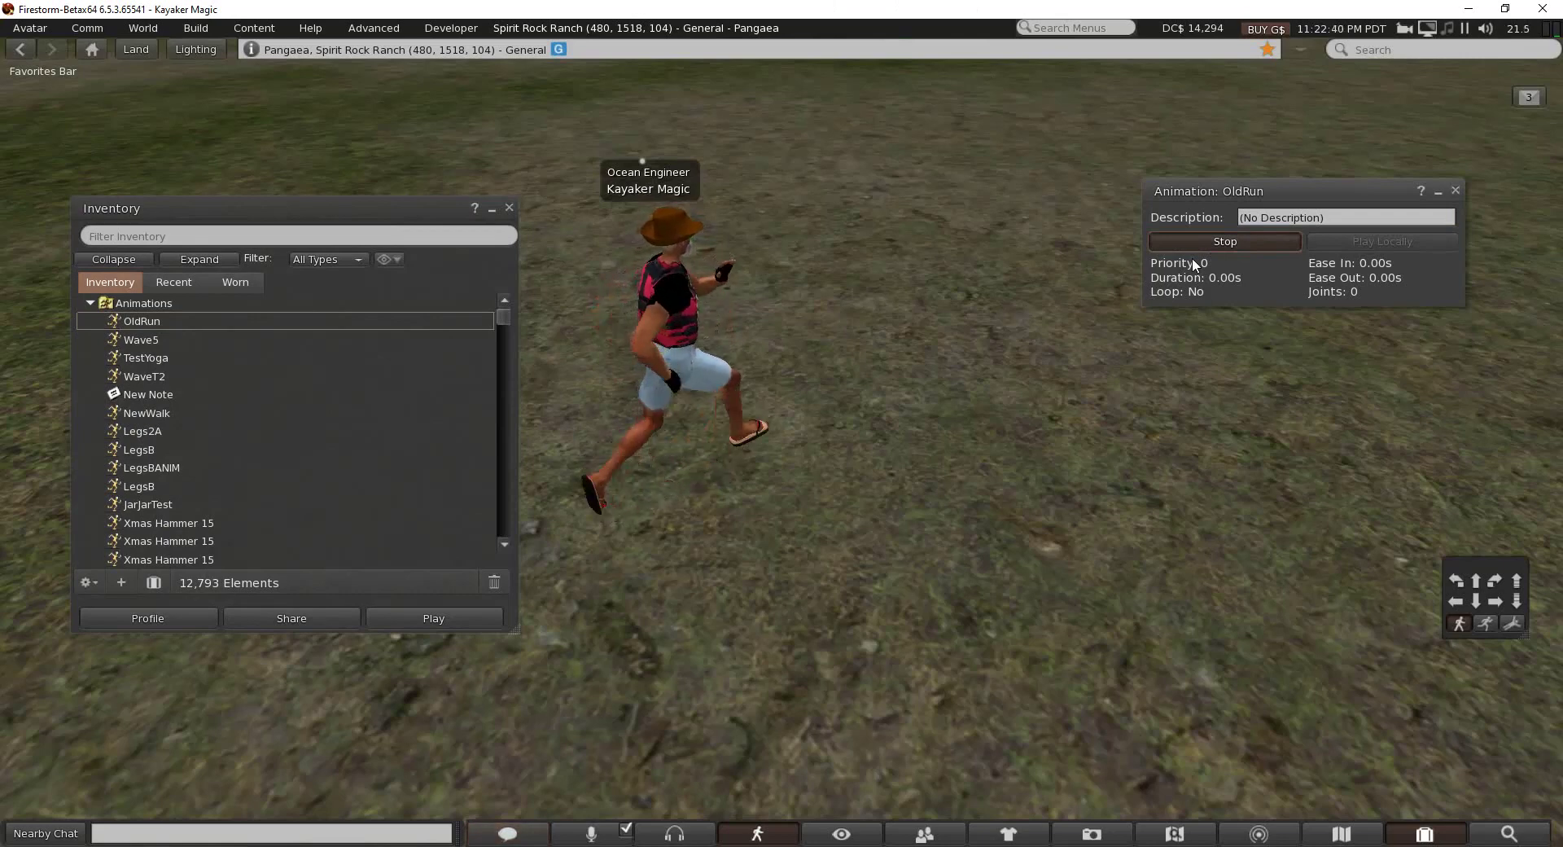
click(1247, 241)
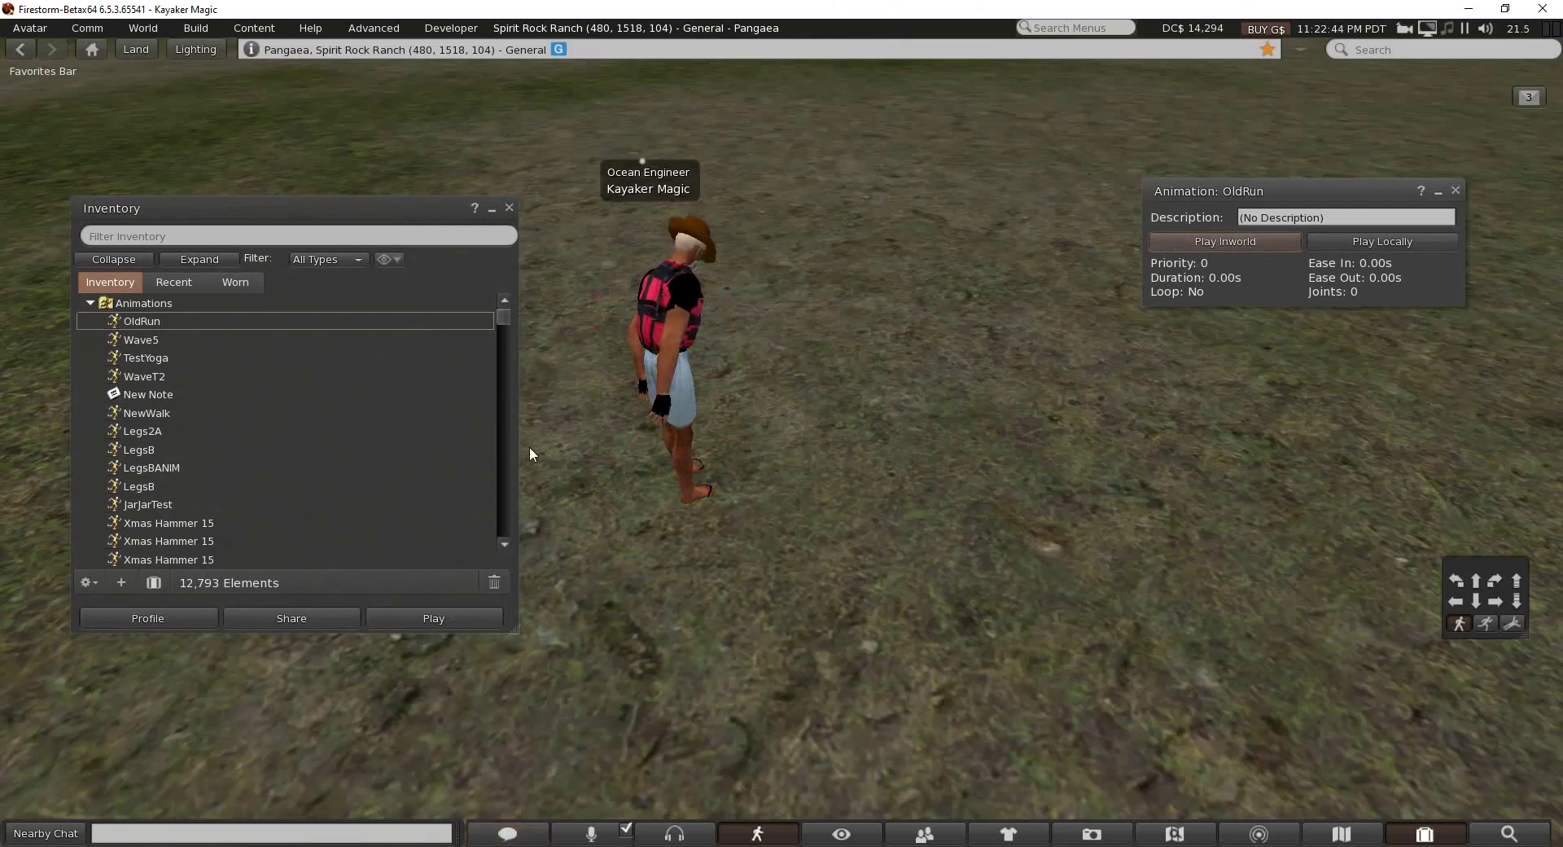
click(1456, 191)
drag(516, 204, 521, 203)
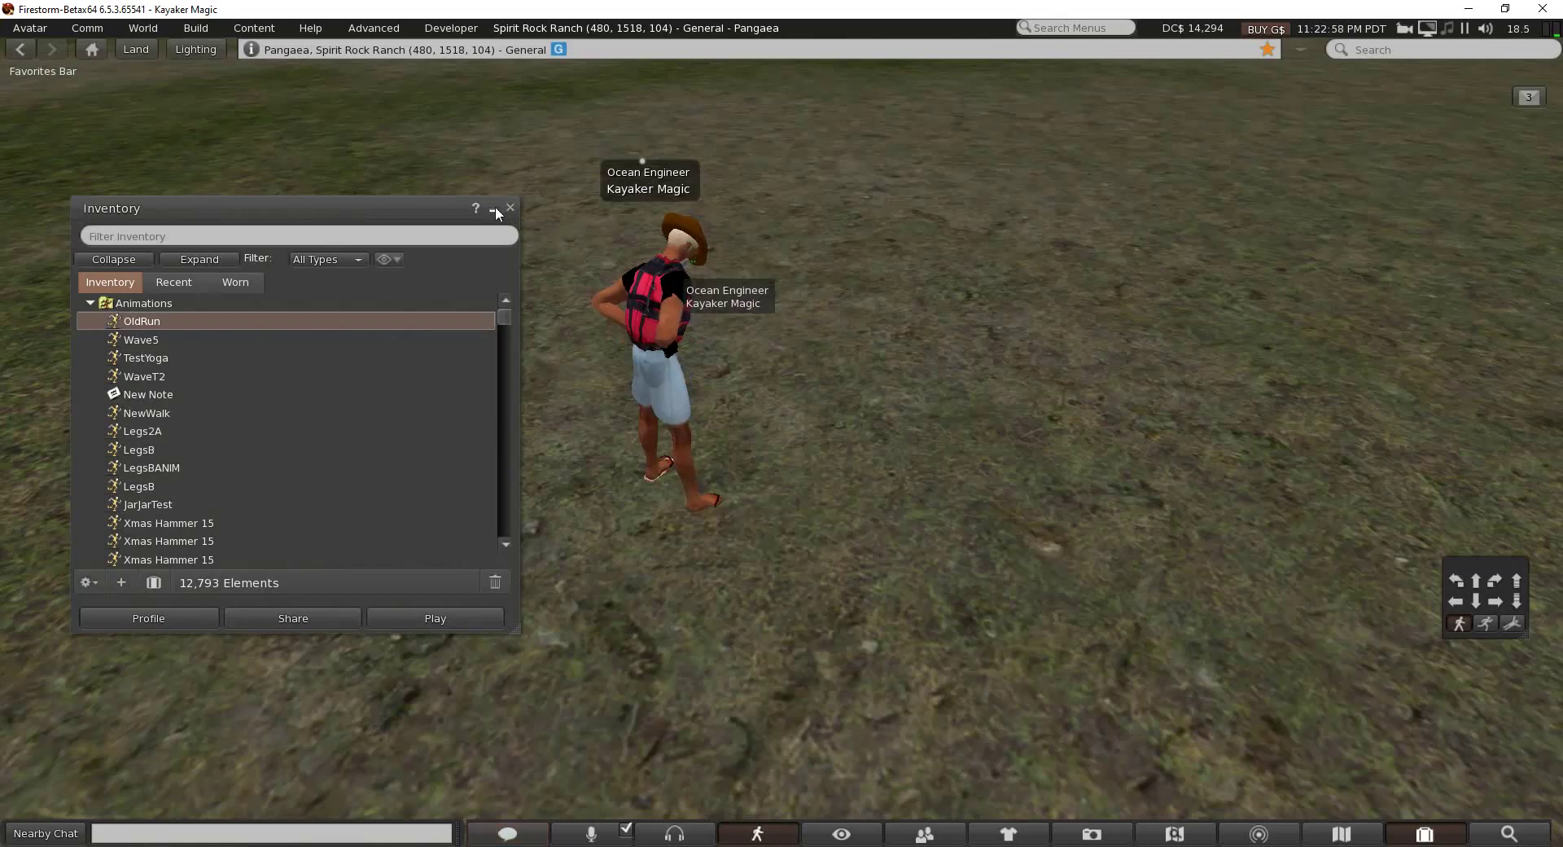
click(510, 209)
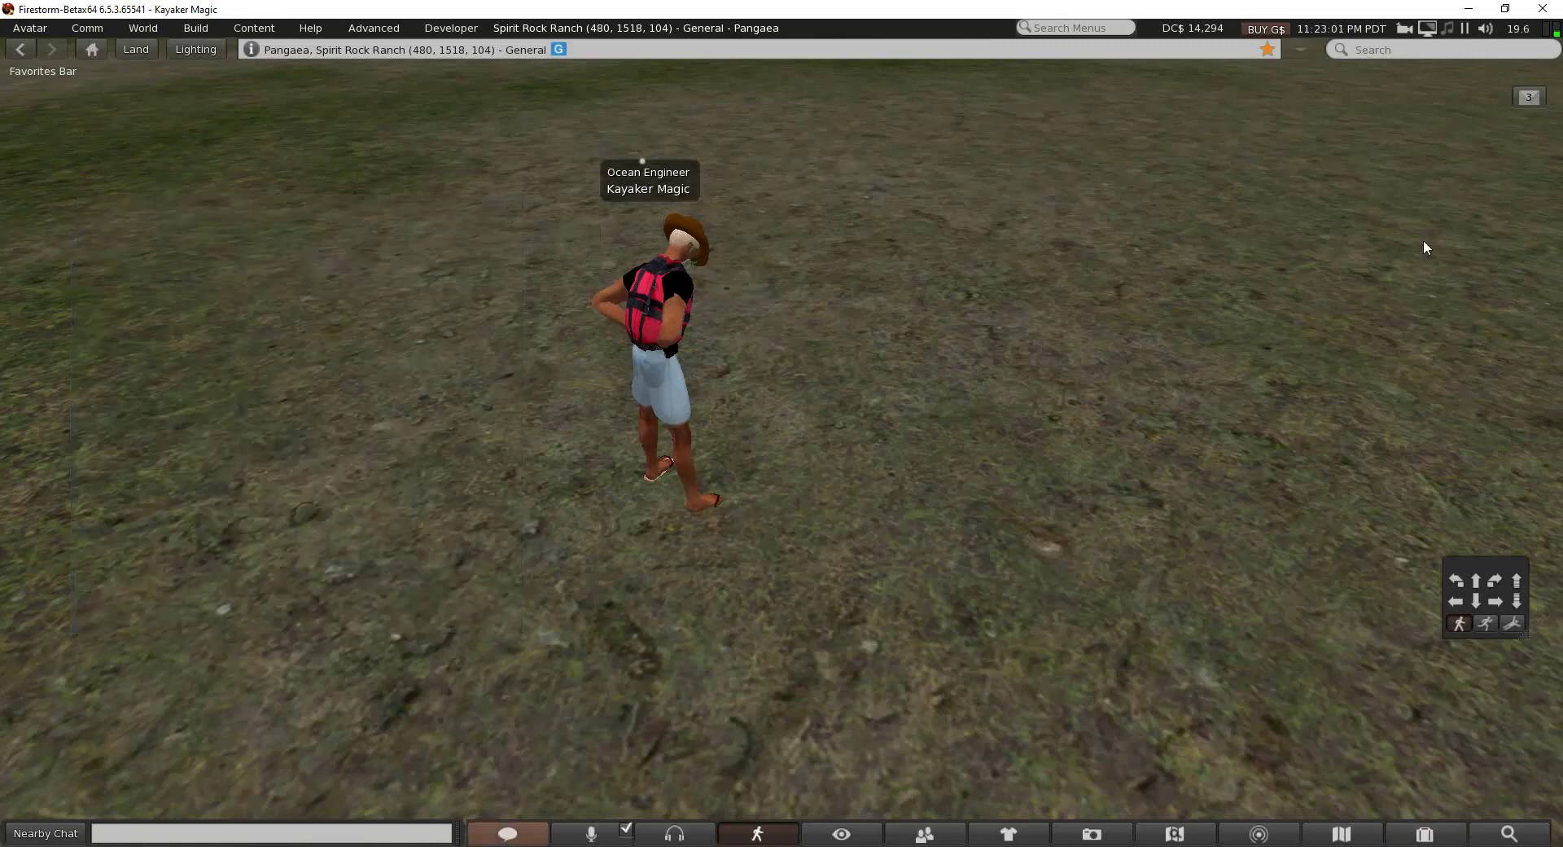